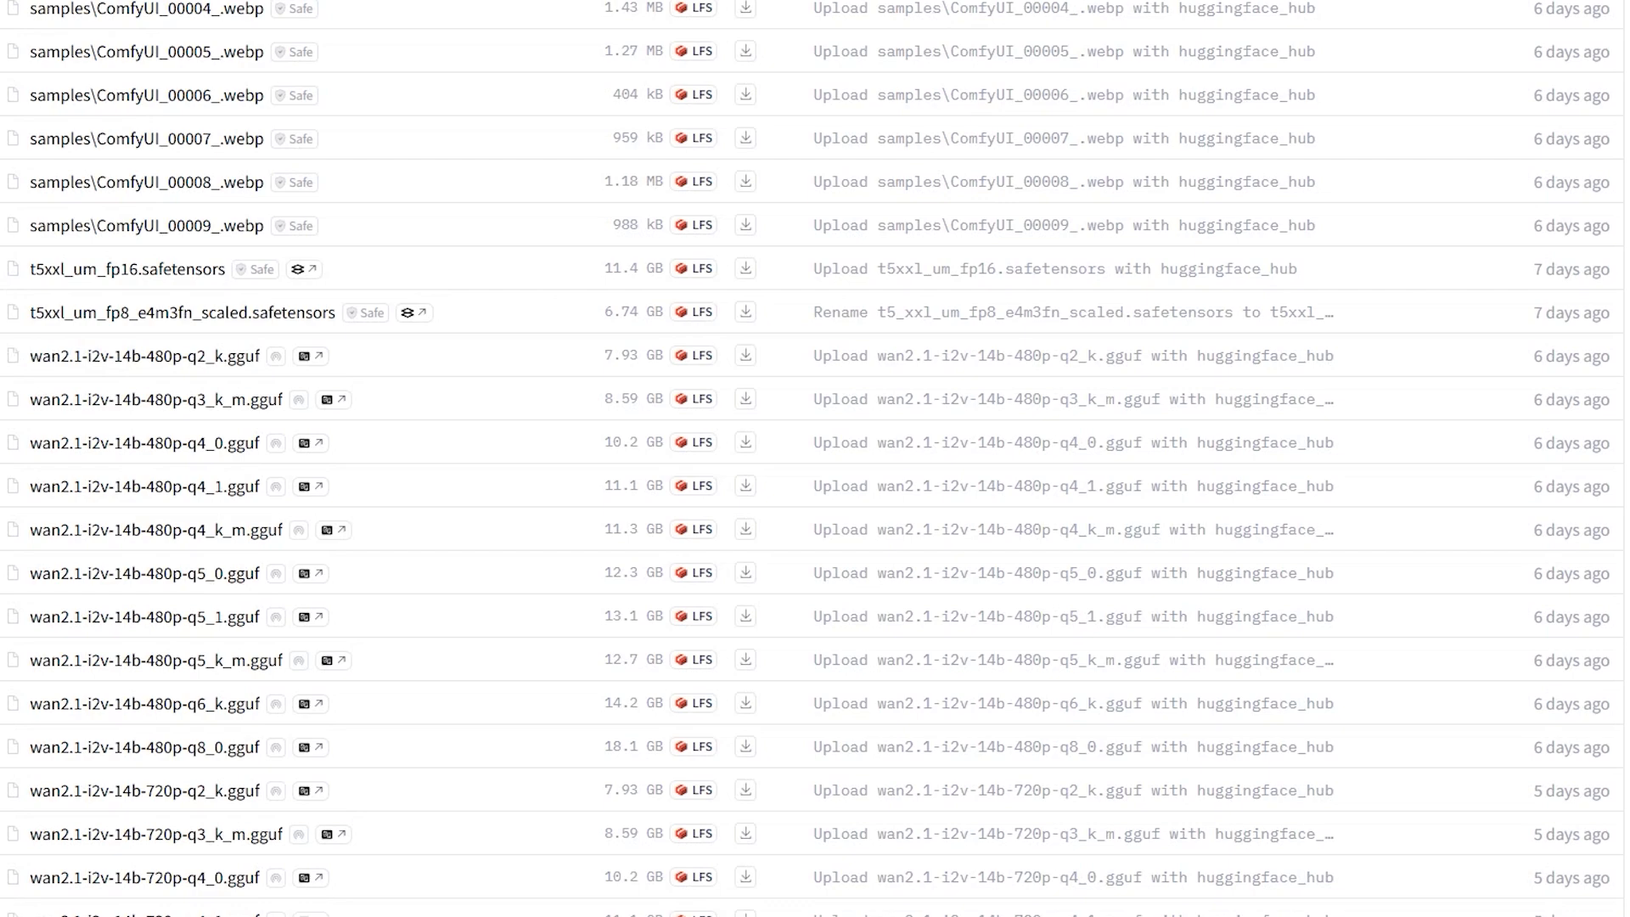
{"action": "scroll", "coordinate": [812, 459], "scroll_direction": "up", "scroll_amount": 5}
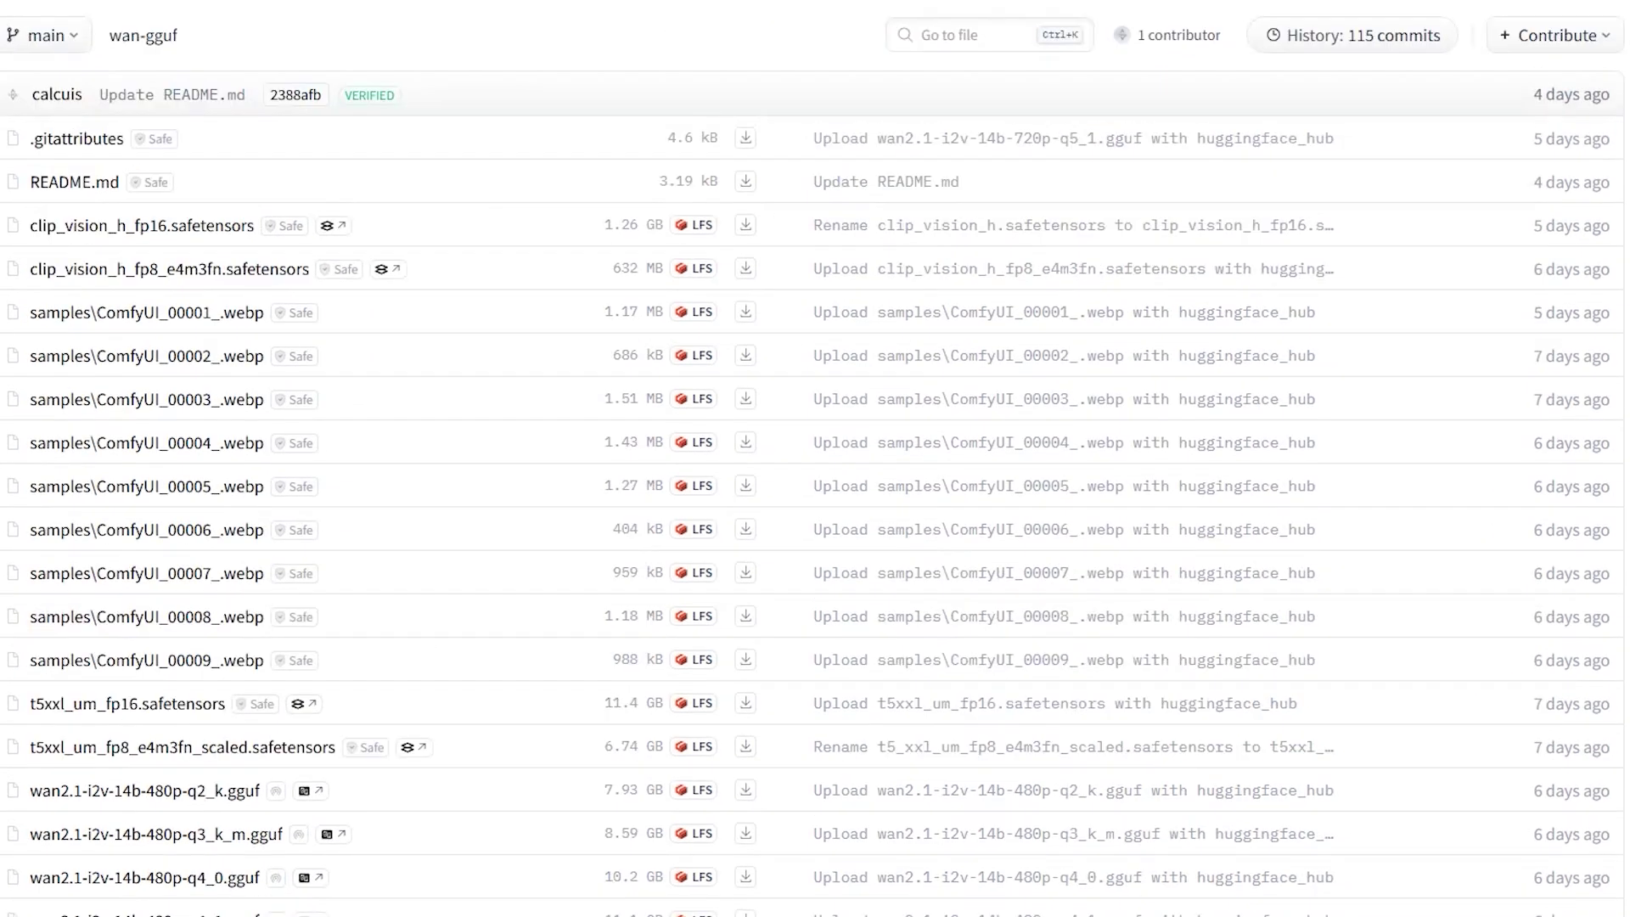
{"action": "scroll", "coordinate": [812, 459], "scroll_direction": "down", "scroll_amount": 3}
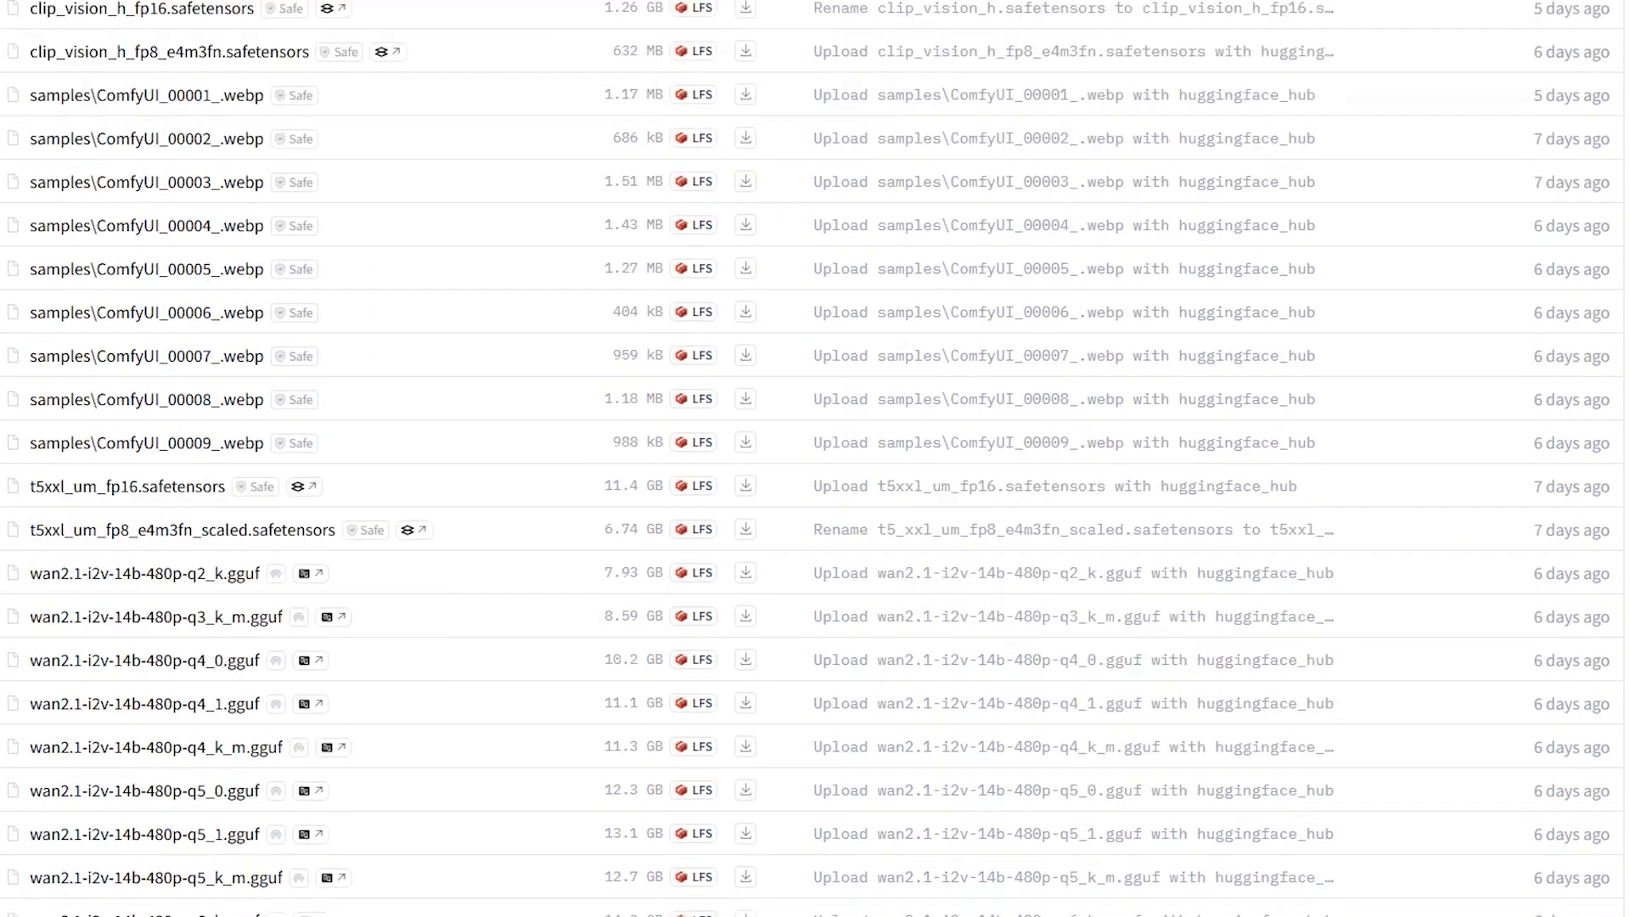
{"action": "scroll", "coordinate": [811, 458], "scroll_direction": "down", "scroll_amount": 4}
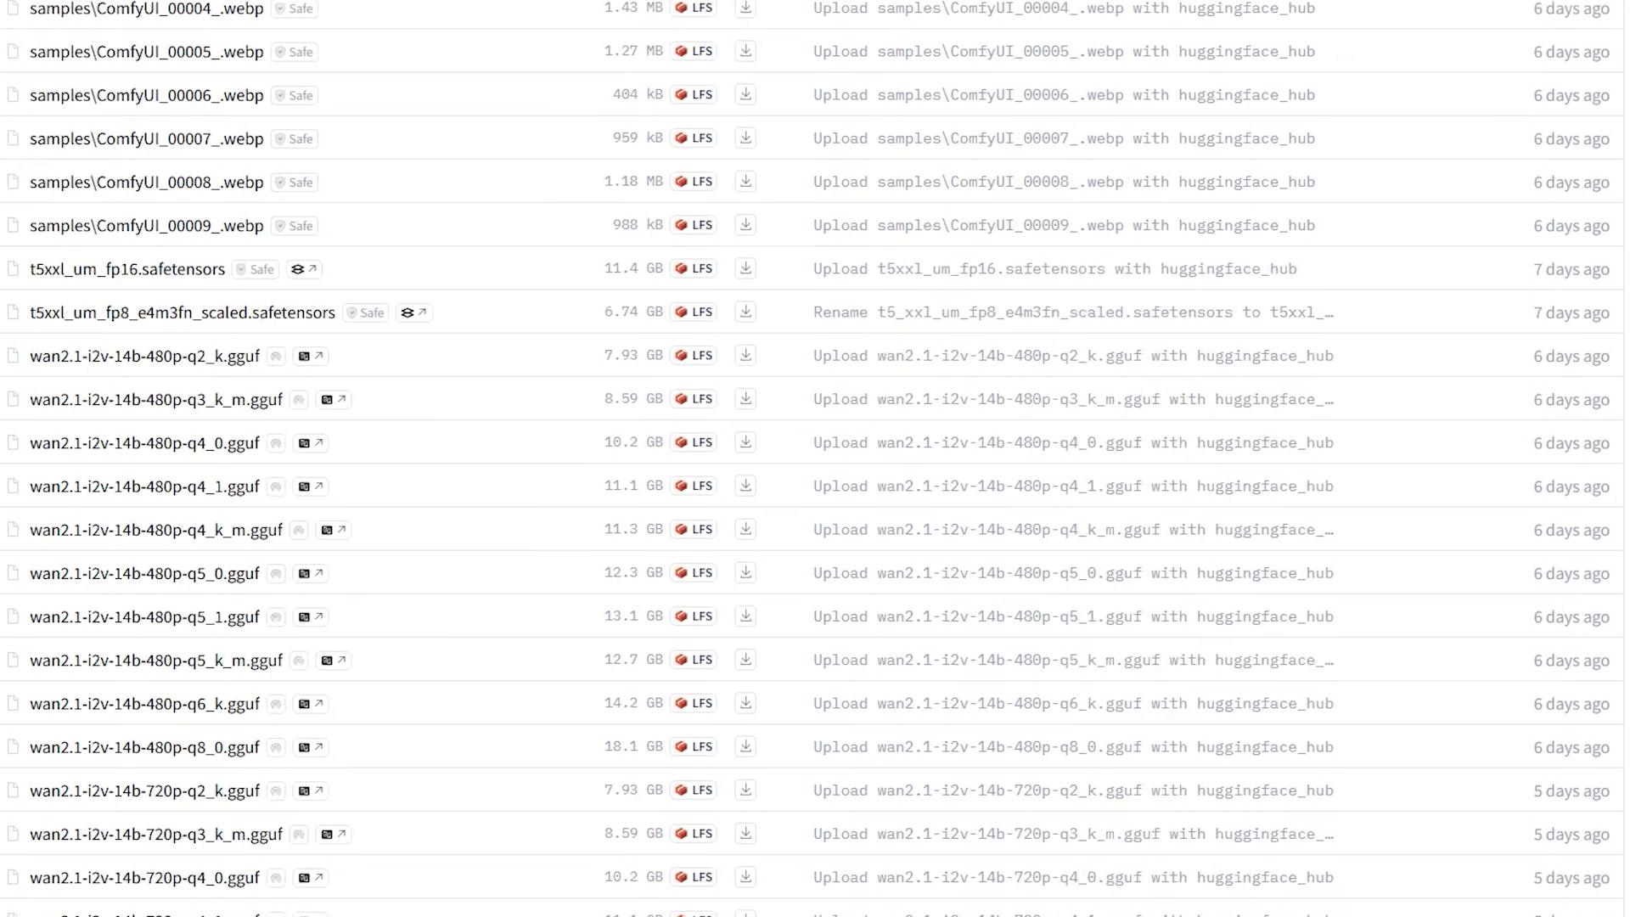
{"action": "scroll", "coordinate": [812, 458], "scroll_direction": "down", "scroll_amount": 1}
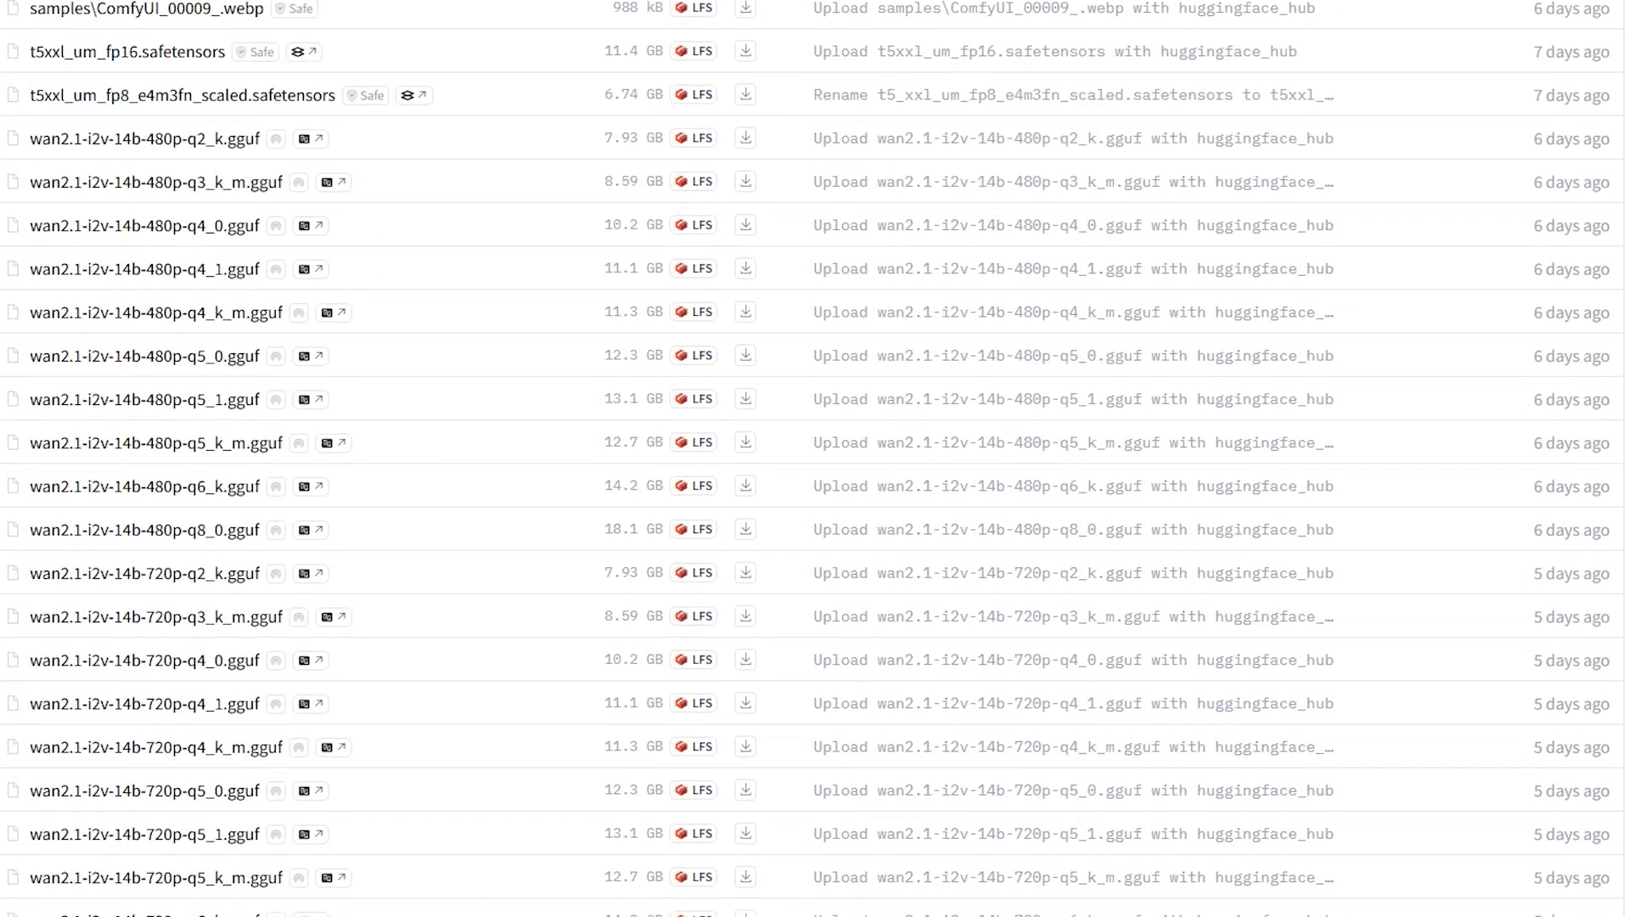
{"action": "left_click_drag", "start_coordinate": [32, 268], "coordinate": [251, 281]}
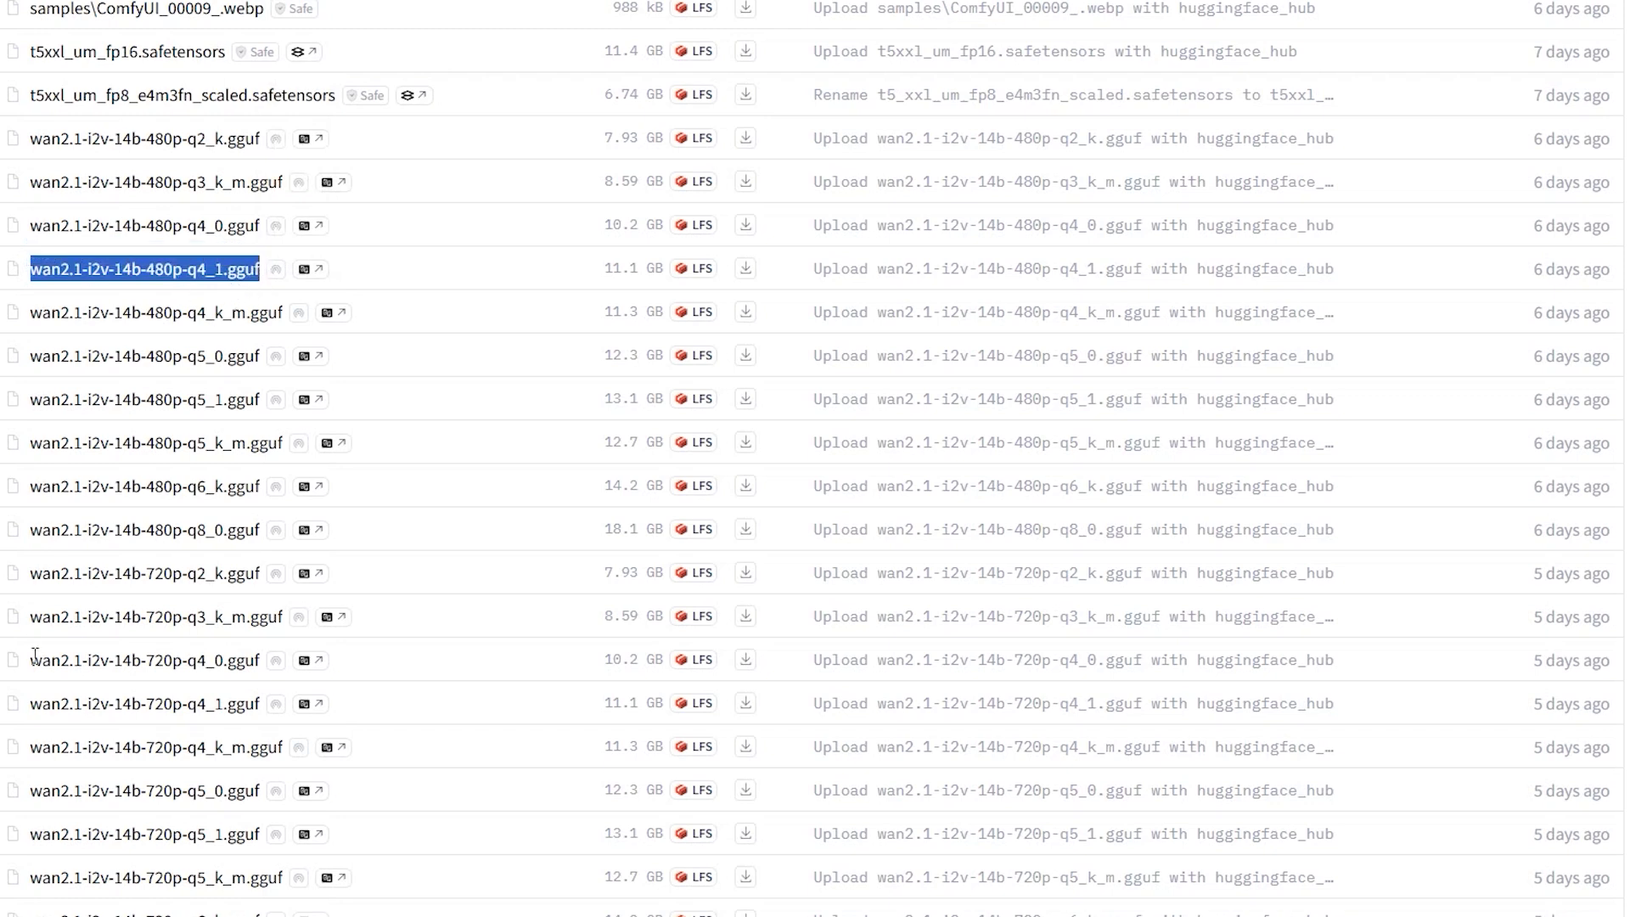
{"action": "left_click", "coordinate": [165, 558]}
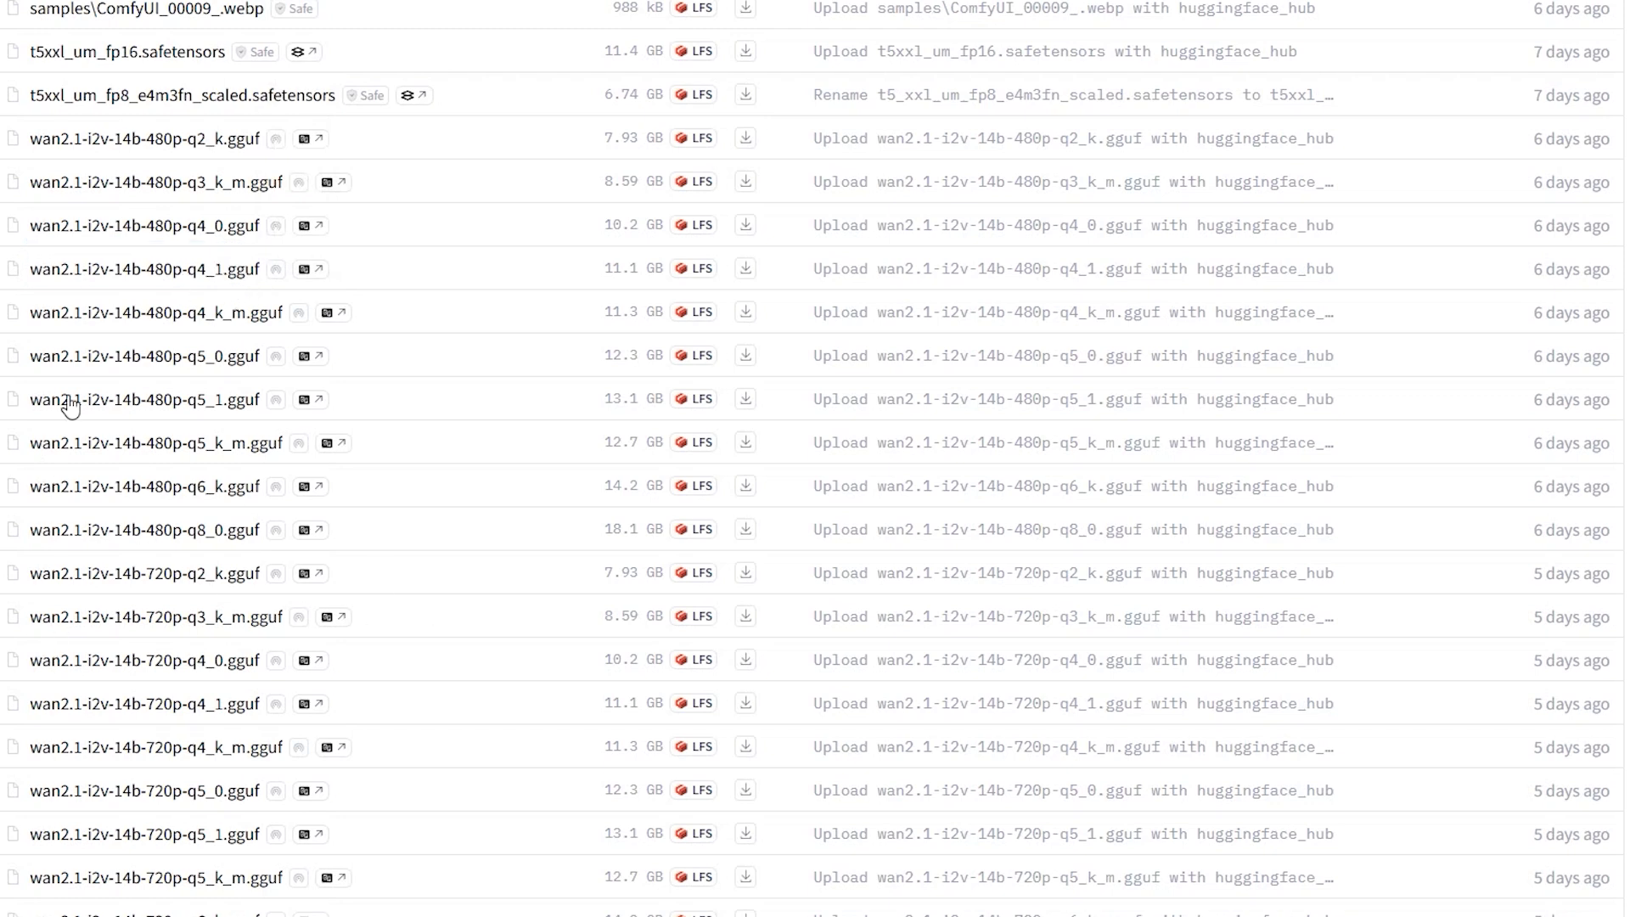
{"action": "scroll", "coordinate": [5, 326], "scroll_direction": "down", "scroll_amount": 1}
{"action": "left_click_drag", "start_coordinate": [10, 248], "coordinate": [107, 251]}
{"action": "left_click", "coordinate": [68, 313]}
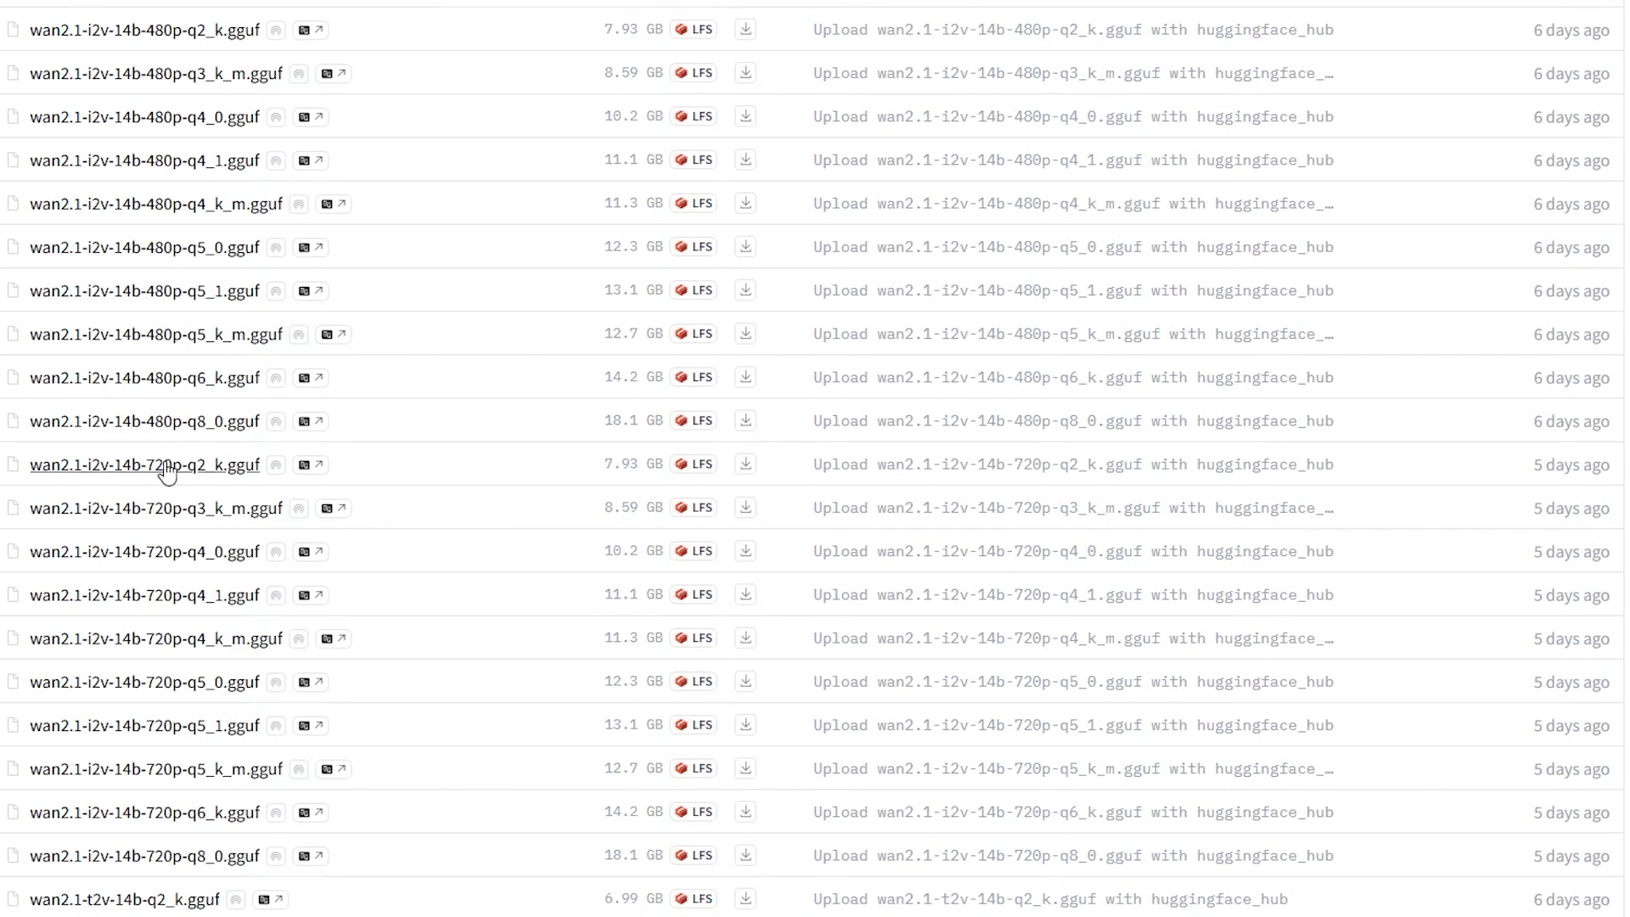
{"action": "scroll", "coordinate": [200, 482], "scroll_direction": "down", "scroll_amount": 3}
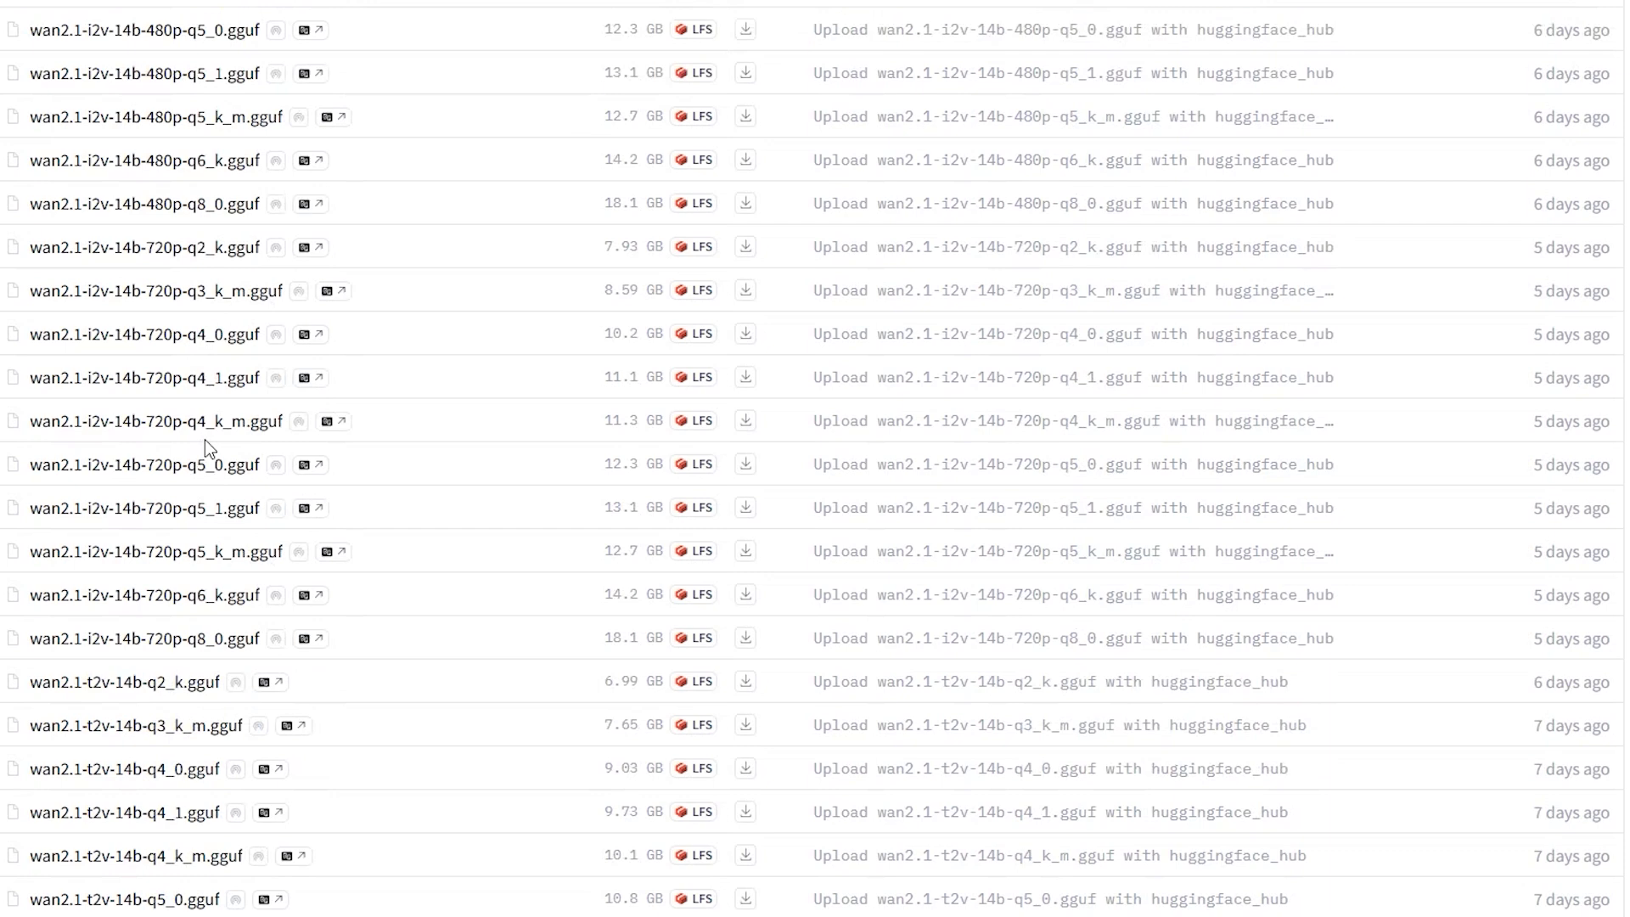
{"action": "scroll", "coordinate": [348, 422], "scroll_direction": "down", "scroll_amount": 2}
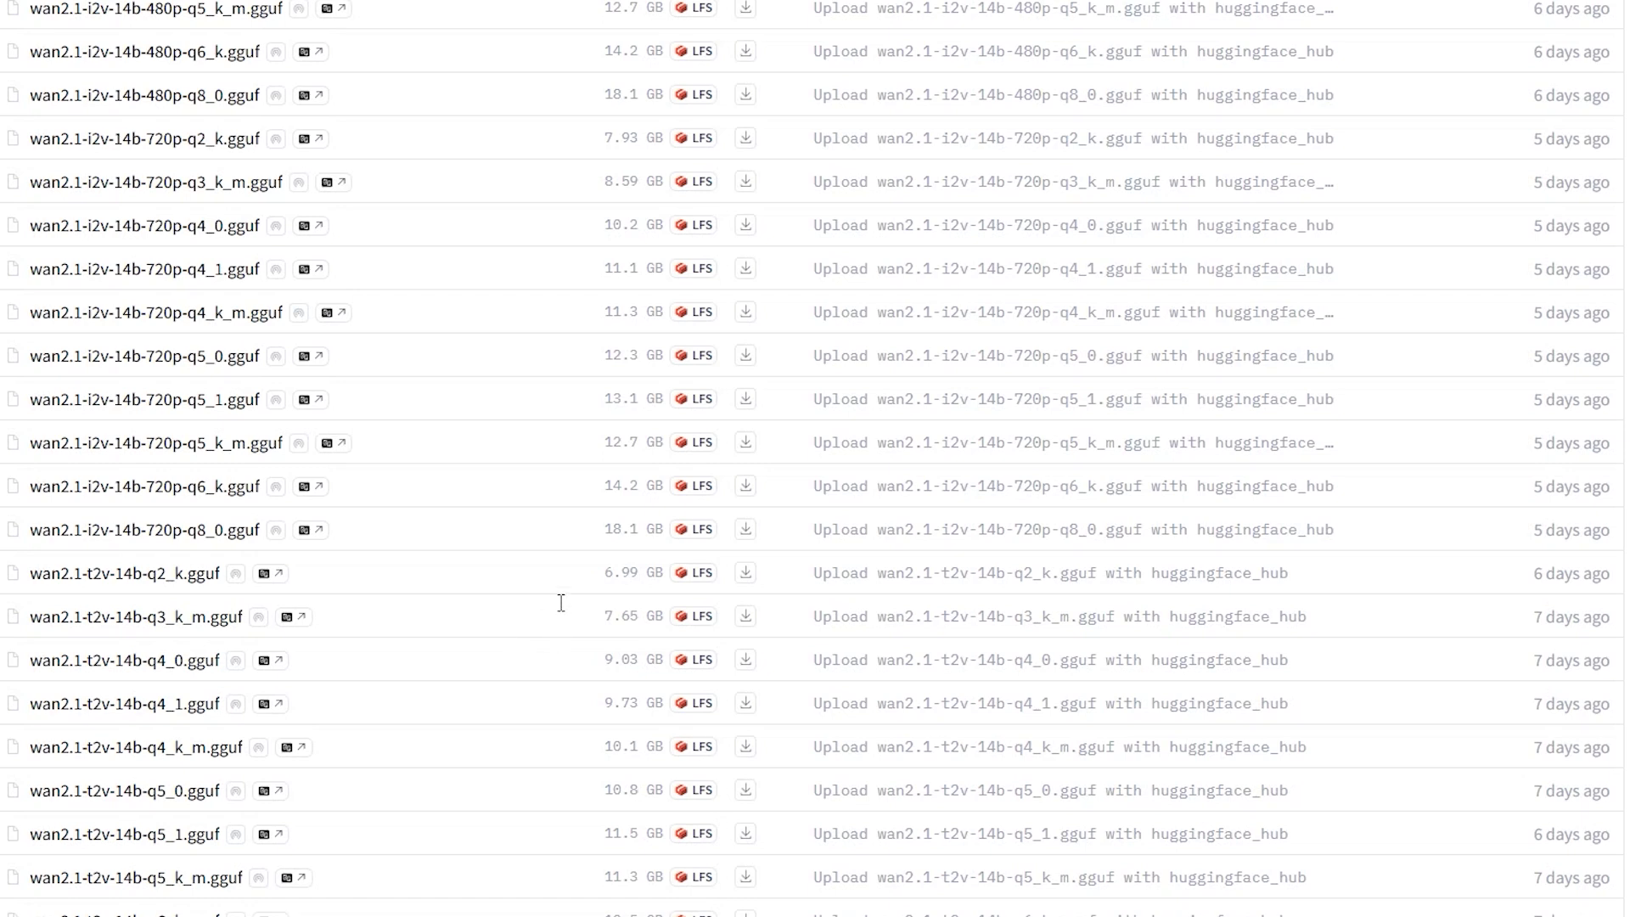
{"action": "scroll", "coordinate": [404, 625], "scroll_direction": "down", "scroll_amount": 3}
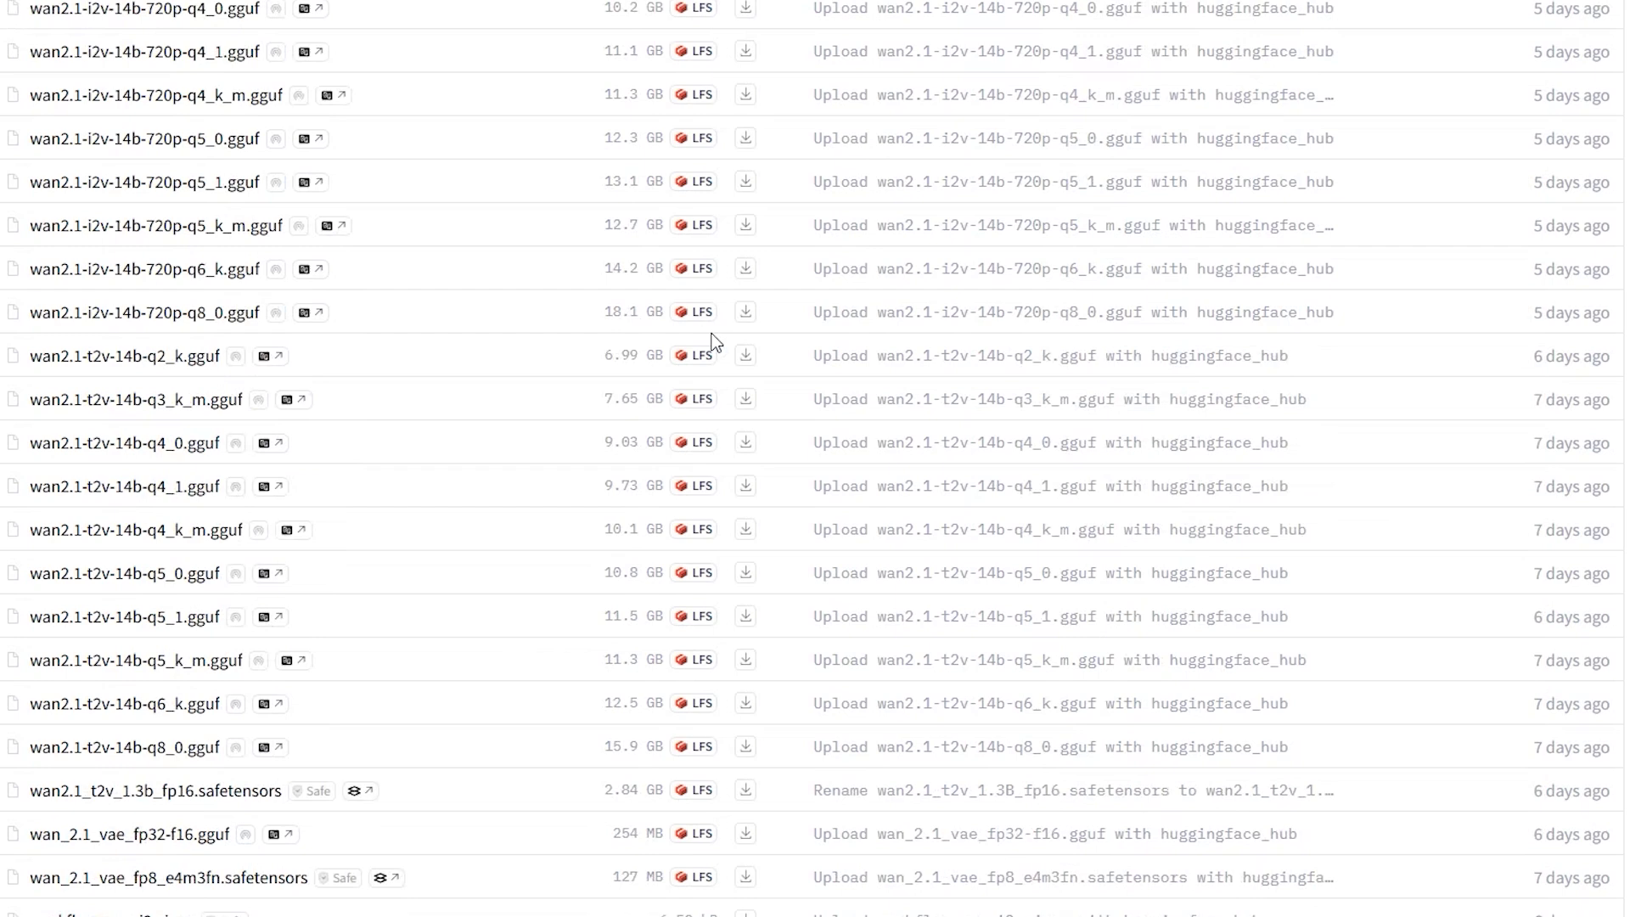
{"action": "left_click_drag", "start_coordinate": [577, 265], "coordinate": [595, 310]}
{"action": "left_click", "coordinate": [584, 185]}
{"action": "left_click_drag", "start_coordinate": [586, 182], "coordinate": [769, 267]}
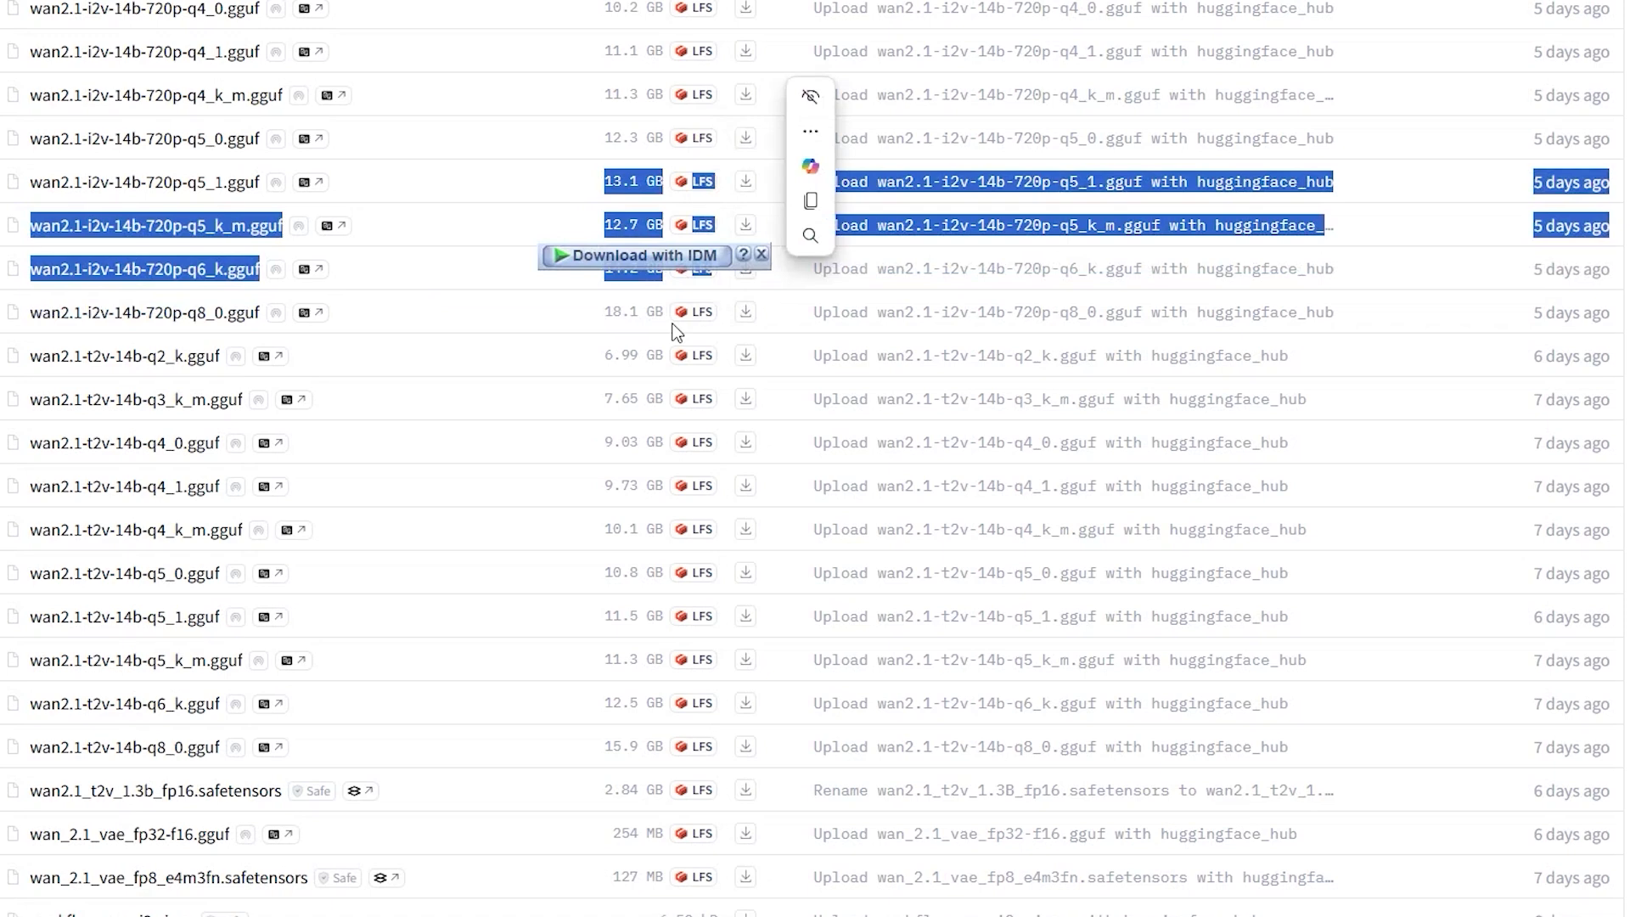
{"action": "left_click", "coordinate": [444, 473]}
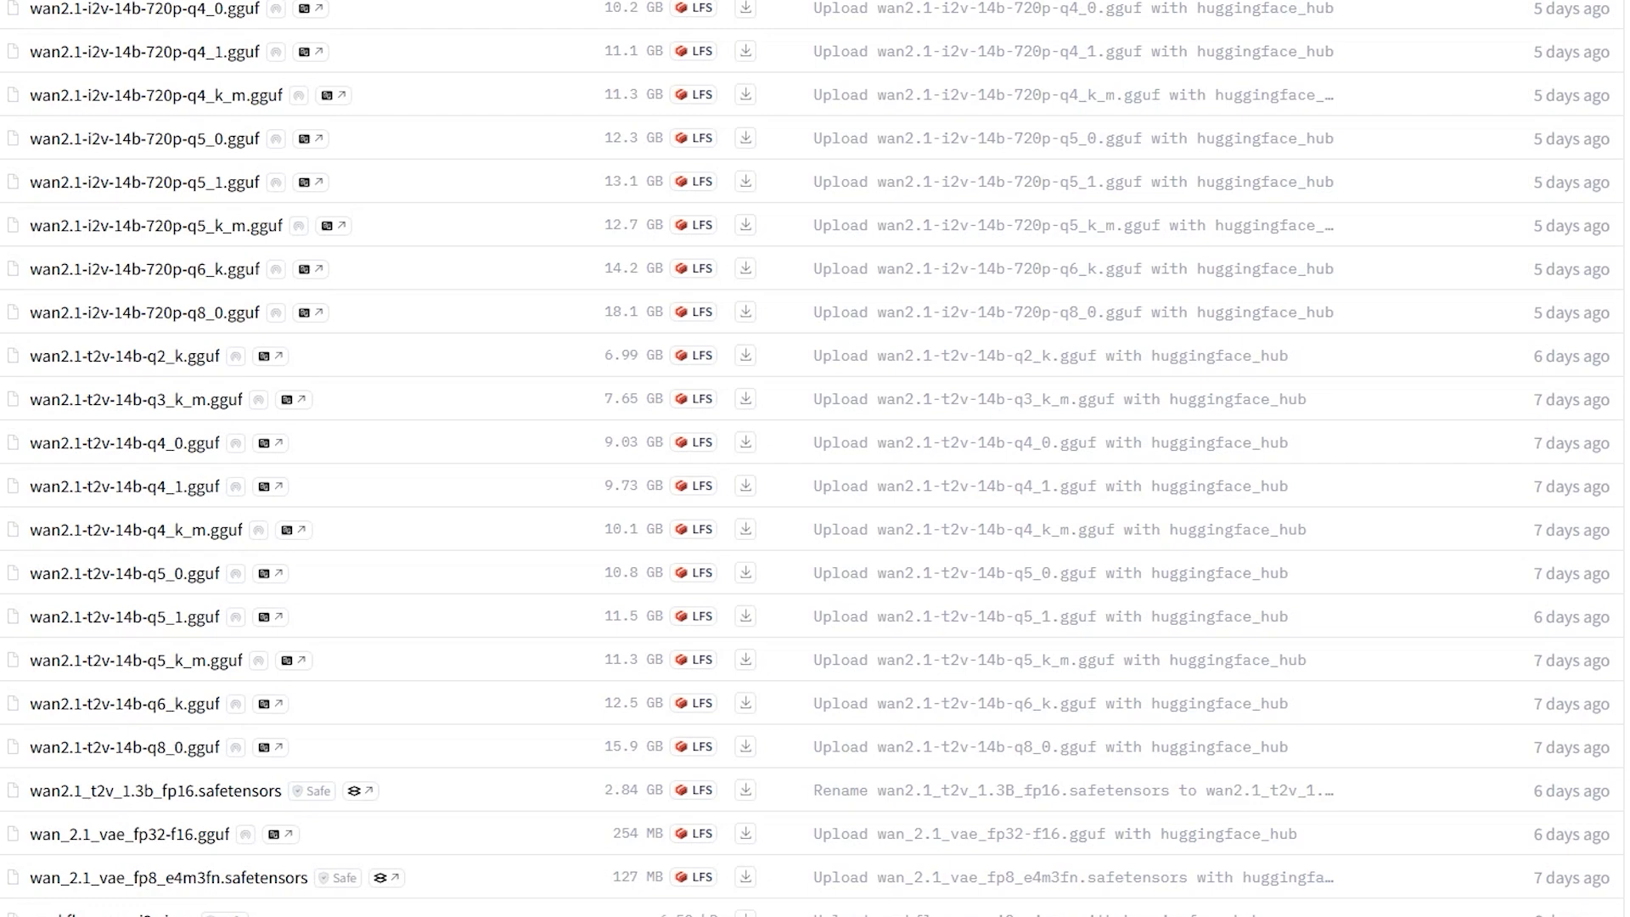
{"action": "scroll", "coordinate": [815, 458], "scroll_direction": "up", "scroll_amount": 3}
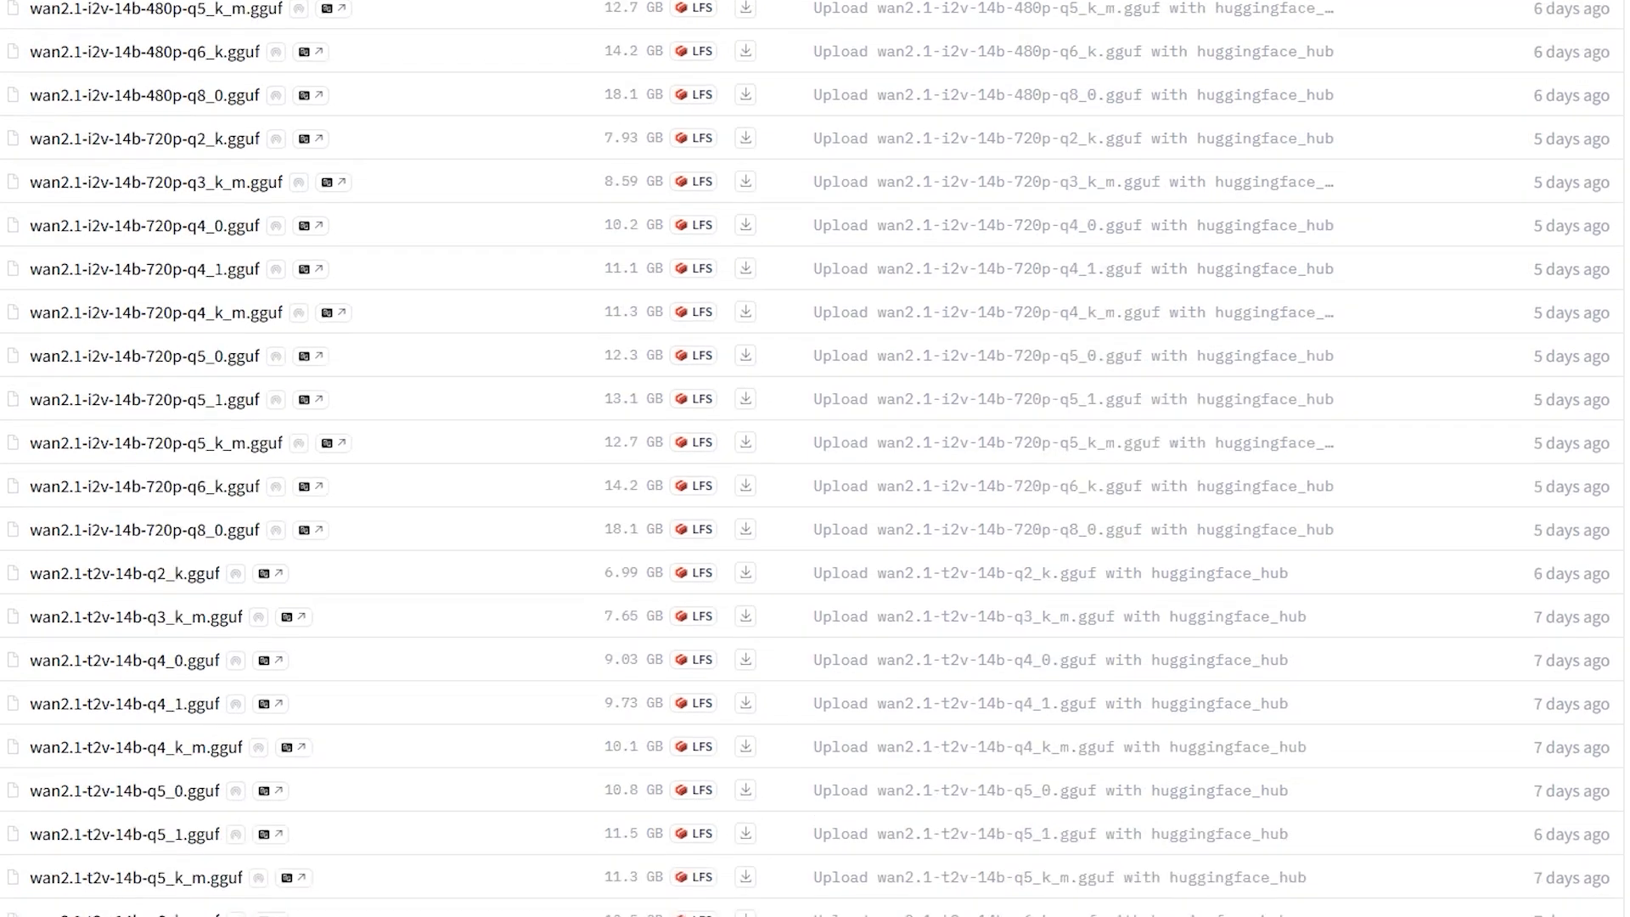
{"action": "left_click_drag", "start_coordinate": [32, 137], "coordinate": [764, 140]}
{"action": "left_click_drag", "start_coordinate": [33, 181], "coordinate": [808, 187]}
{"action": "left_click", "coordinate": [47, 247]}
{"action": "left_click_drag", "start_coordinate": [33, 225], "coordinate": [718, 228]}
{"action": "scroll", "coordinate": [453, 374], "scroll_direction": "down", "scroll_amount": 1}
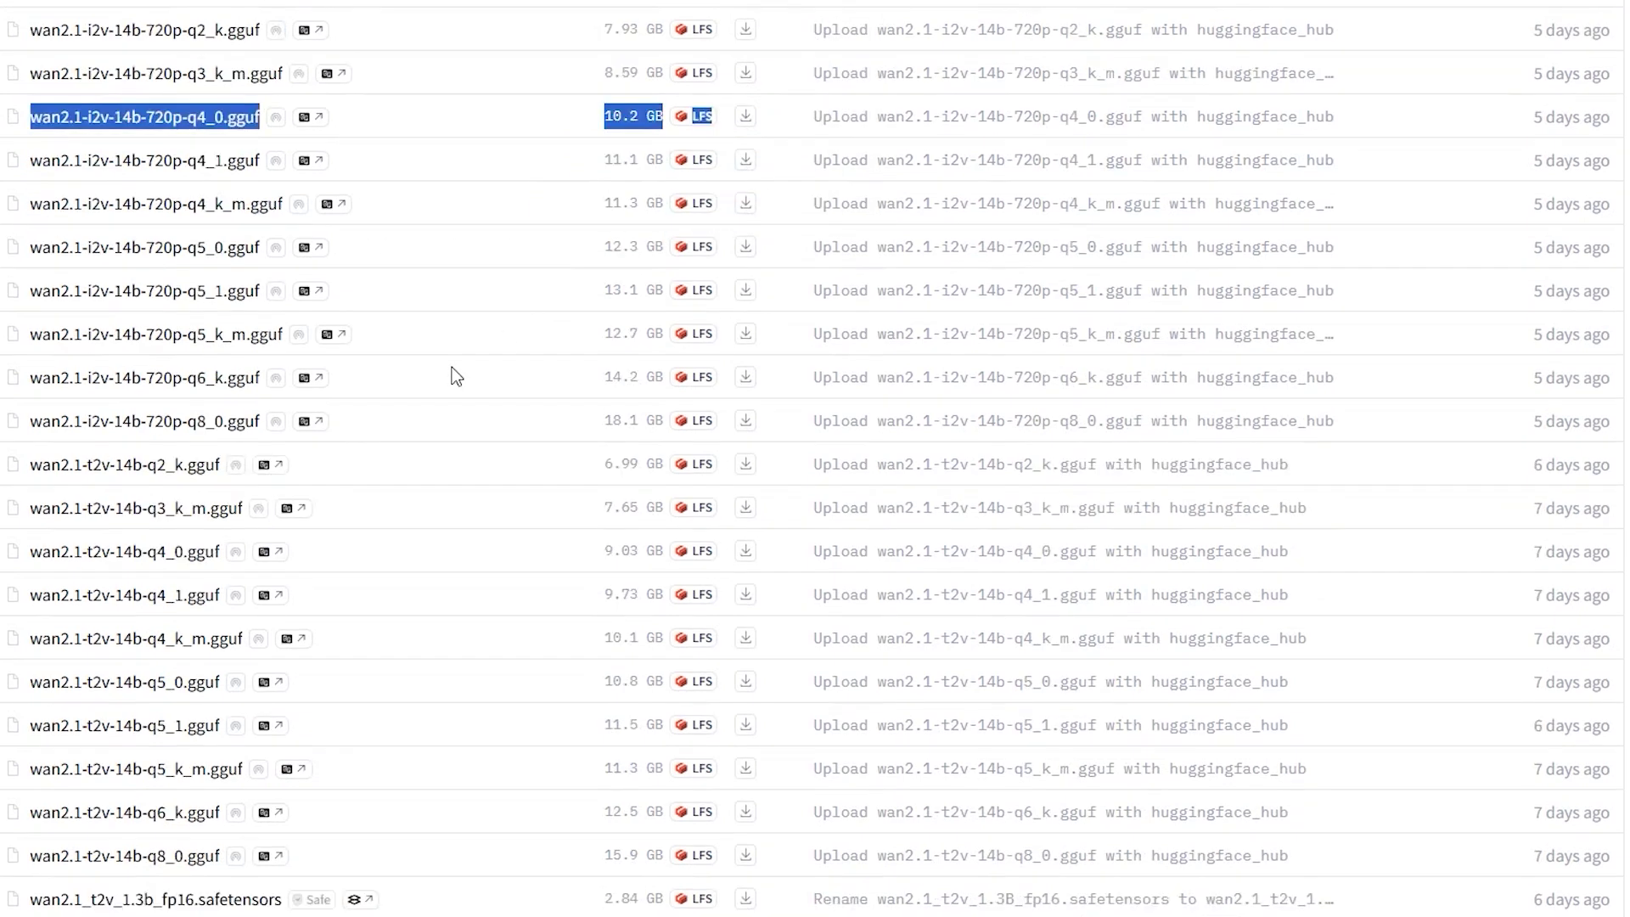
{"action": "scroll", "coordinate": [438, 367], "scroll_direction": "down", "scroll_amount": 1}
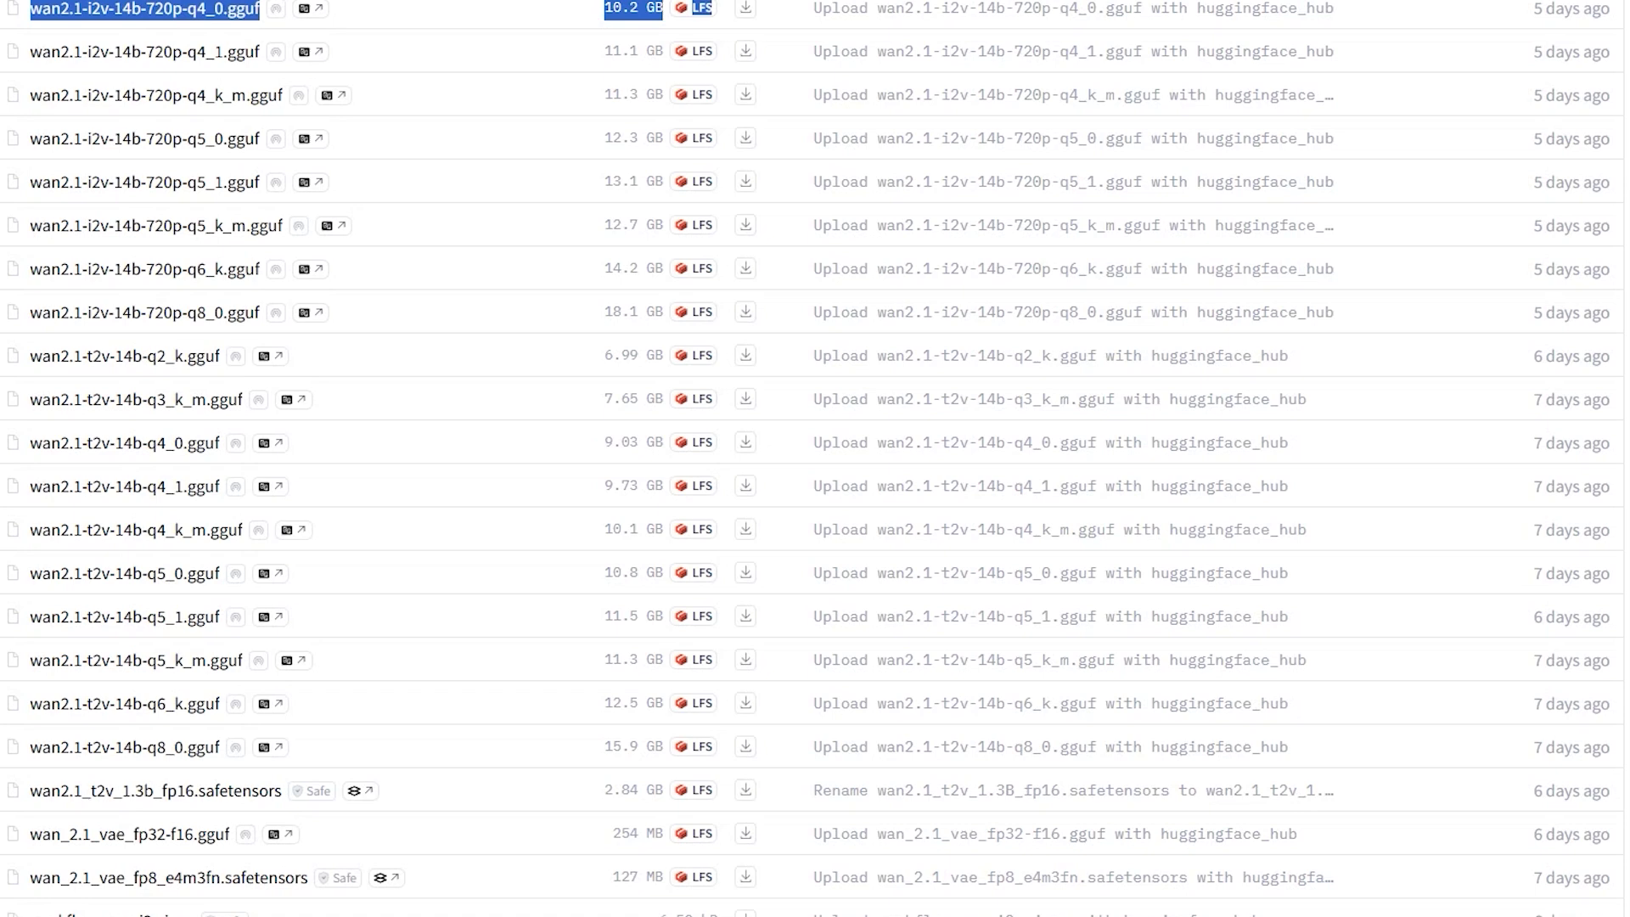
{"action": "left_click_drag", "start_coordinate": [31, 268], "coordinate": [542, 306]}
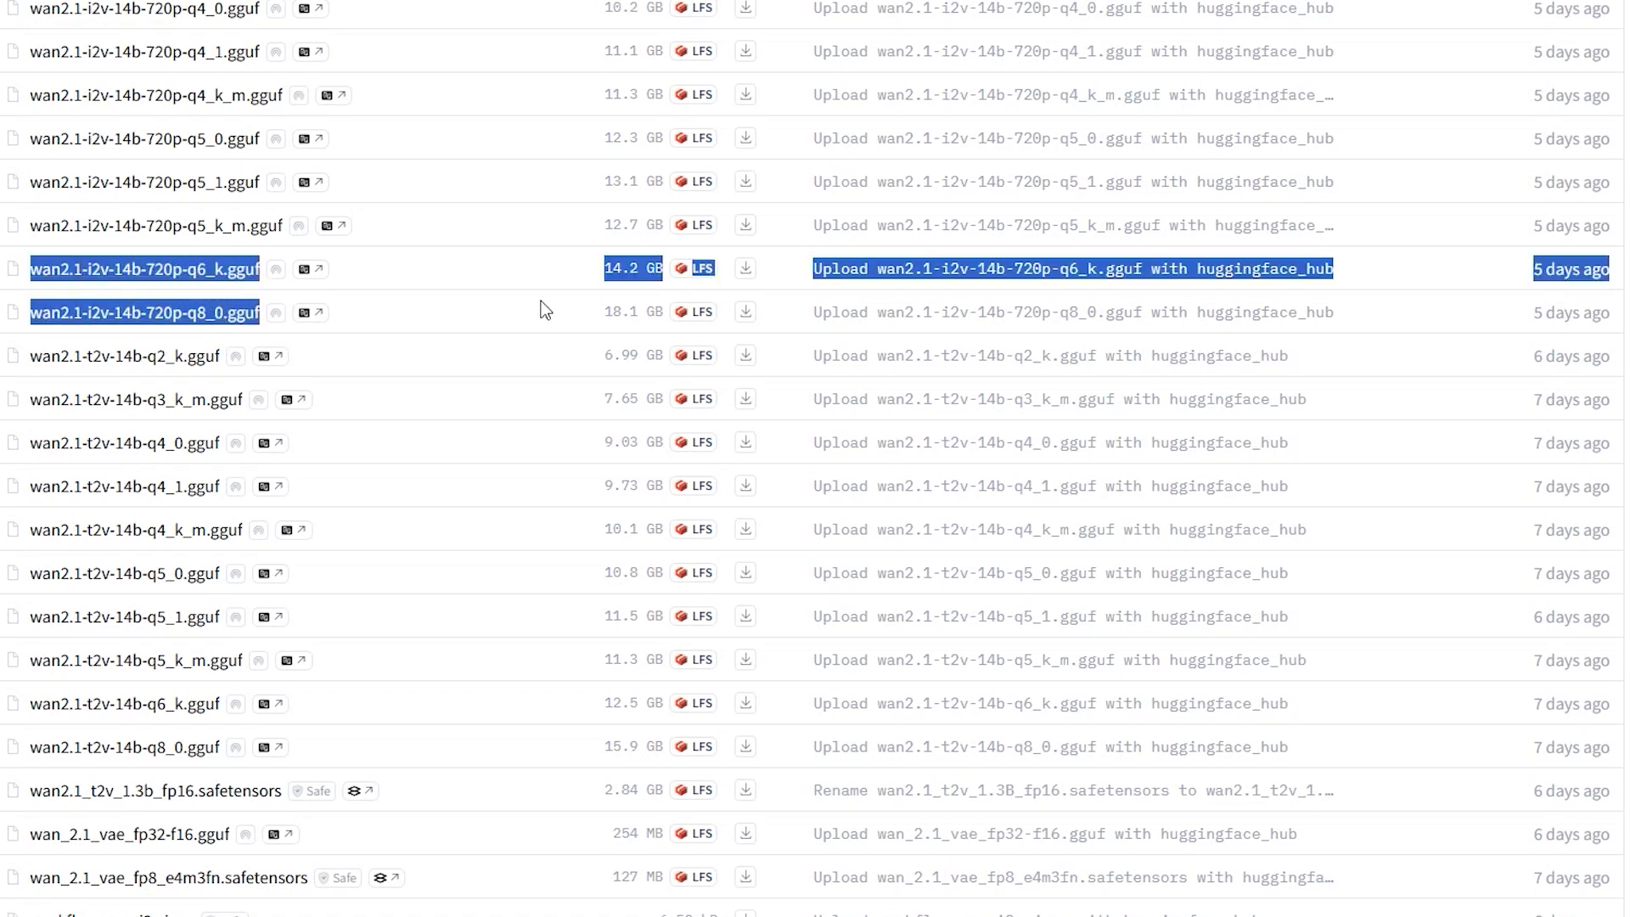
{"action": "left_click_drag", "start_coordinate": [30, 224], "coordinate": [713, 338]}
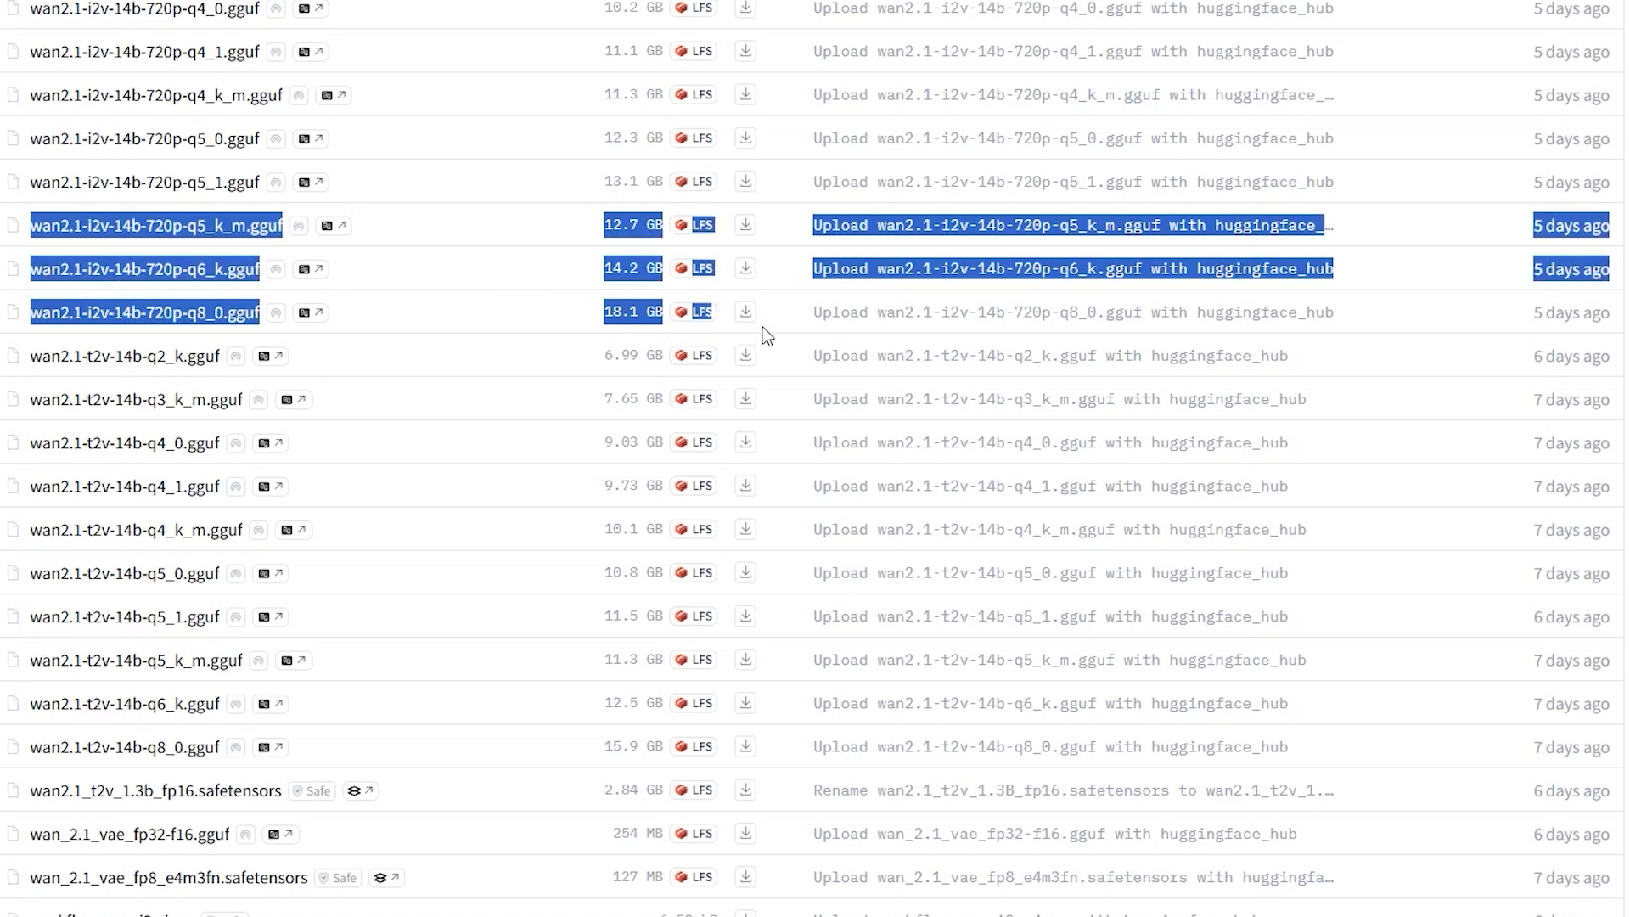
{"action": "left_click", "coordinate": [713, 338]}
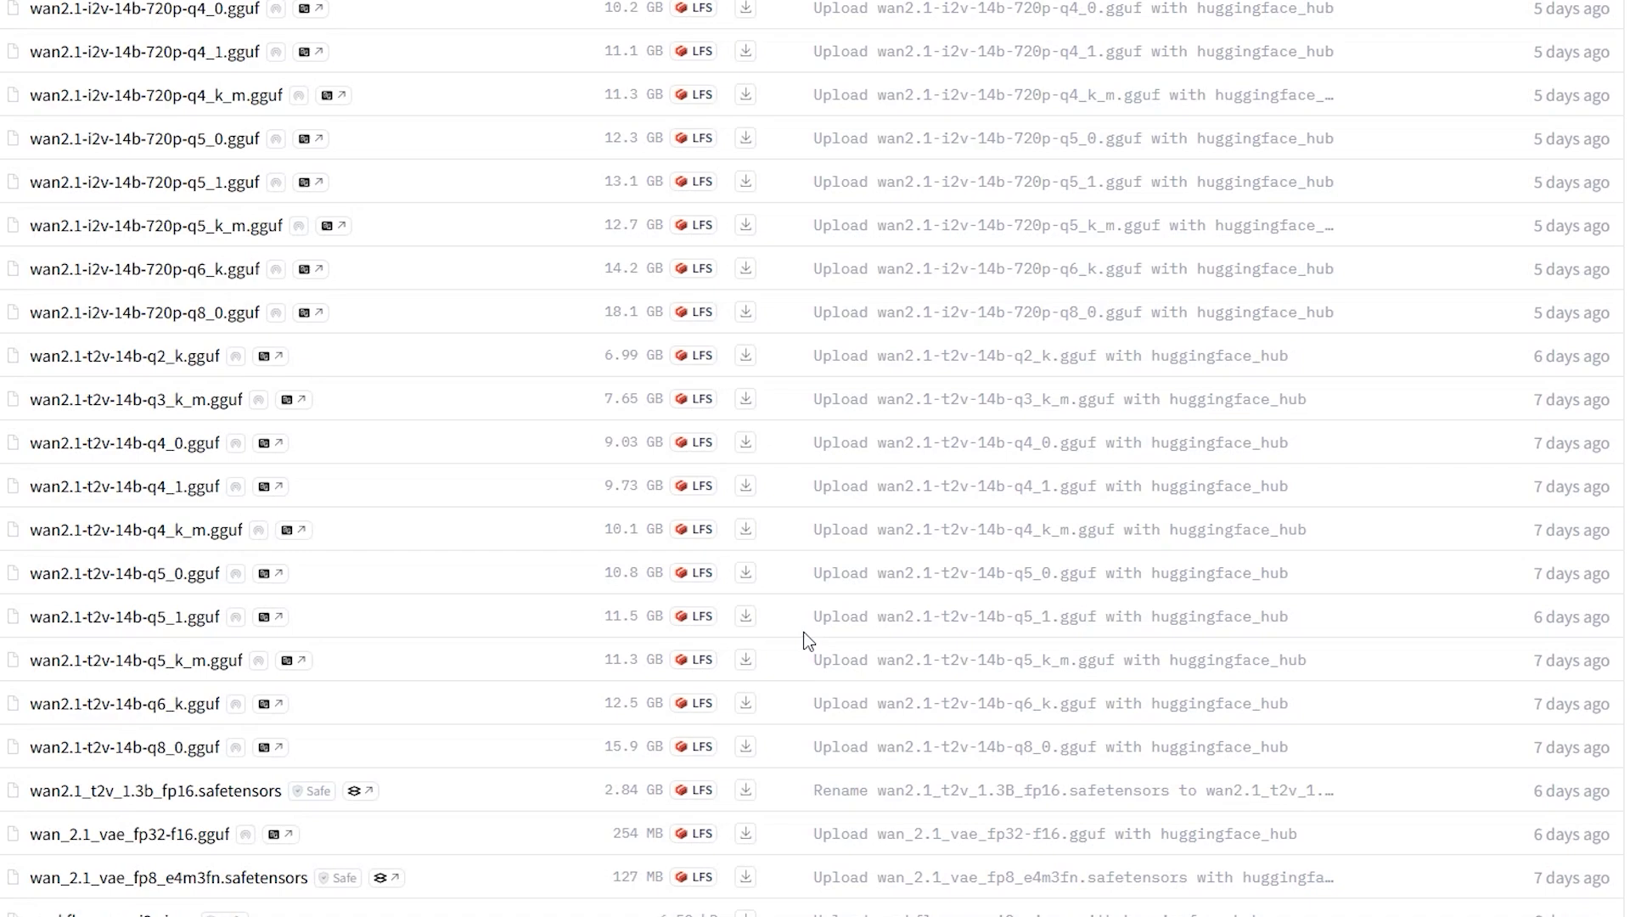
{"action": "scroll", "coordinate": [805, 658], "scroll_direction": "down", "scroll_amount": 1}
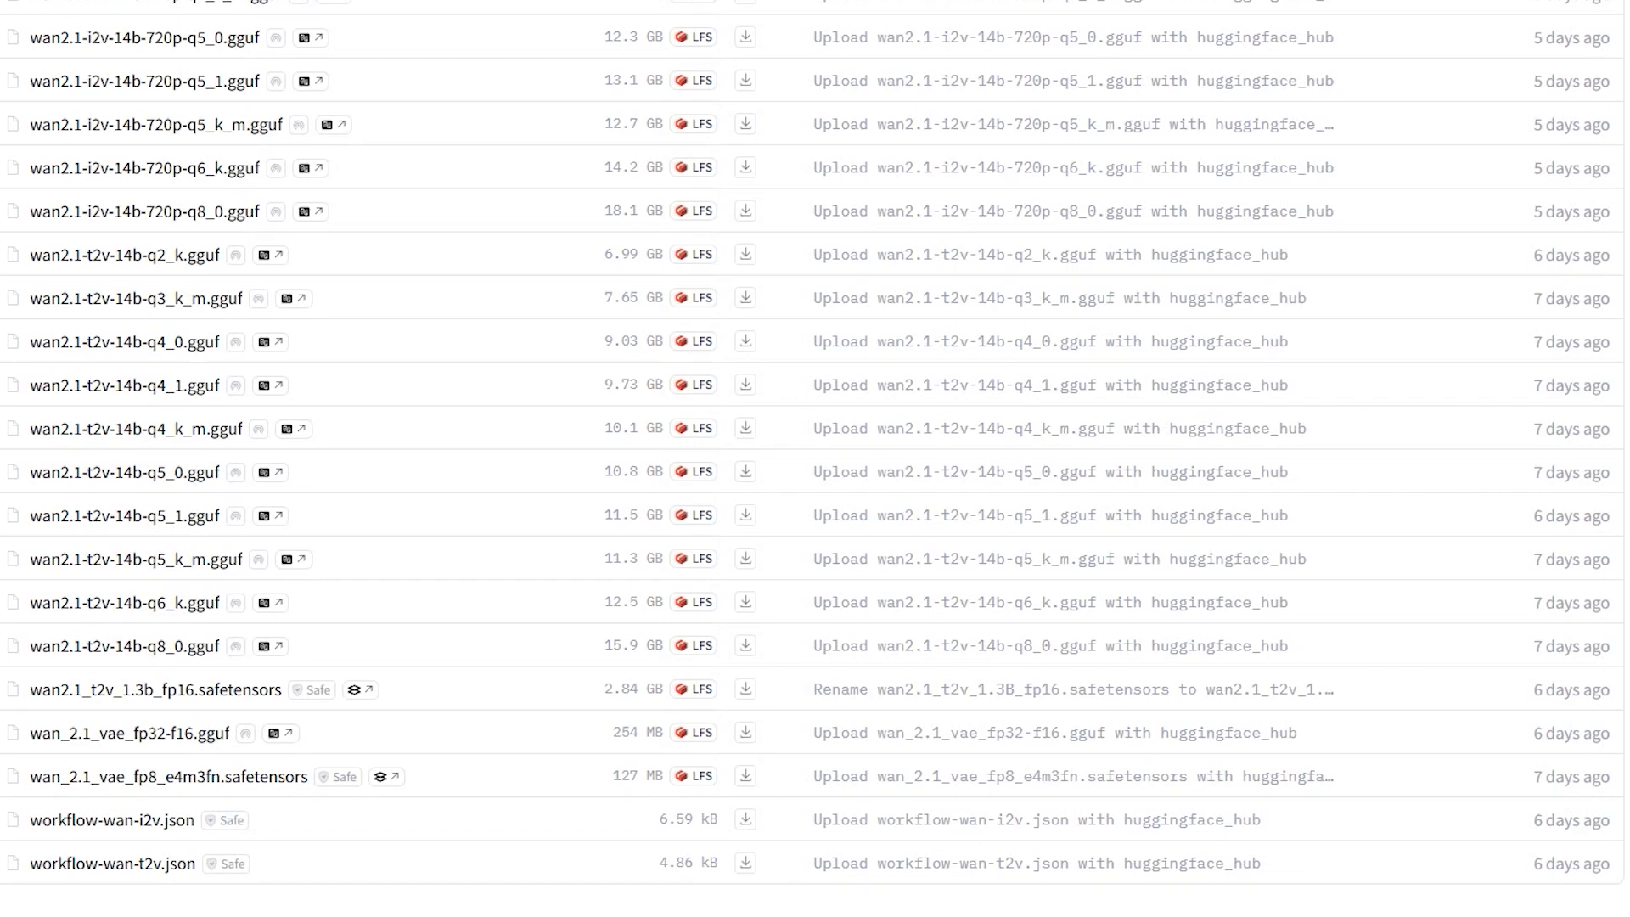
Step: Download the 720p q6_k image-to-video GGUF model into ComfyUI\models\diffusion_models
{"action": "left_click_drag", "start_coordinate": [26, 169], "coordinate": [764, 178]}
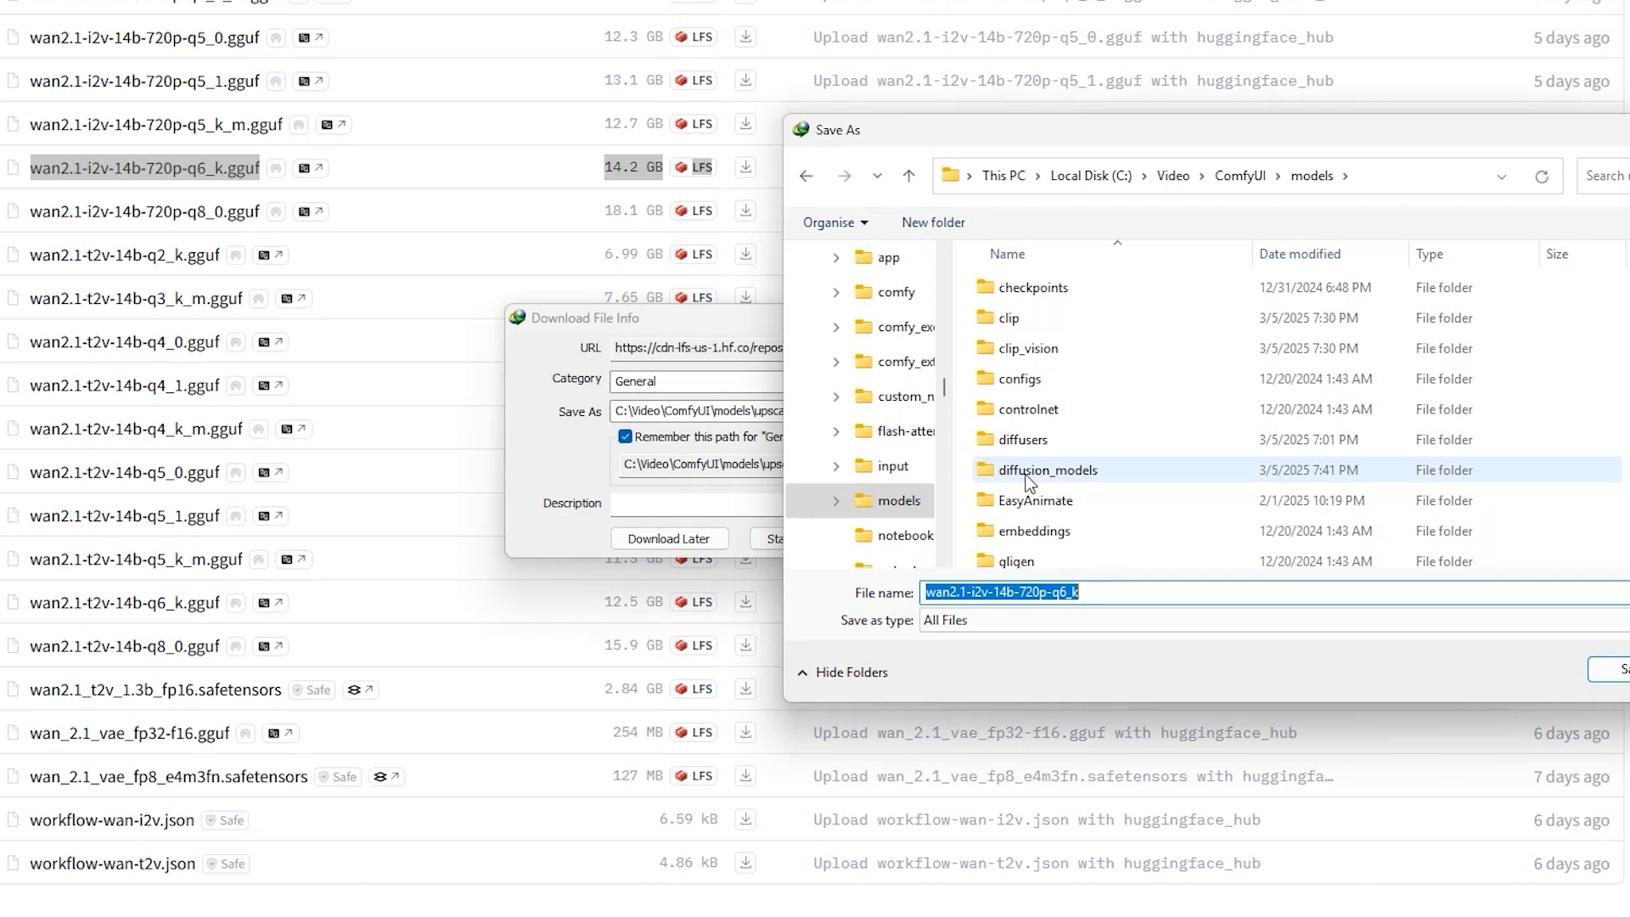
{"action": "double_click", "coordinate": [1044, 476]}
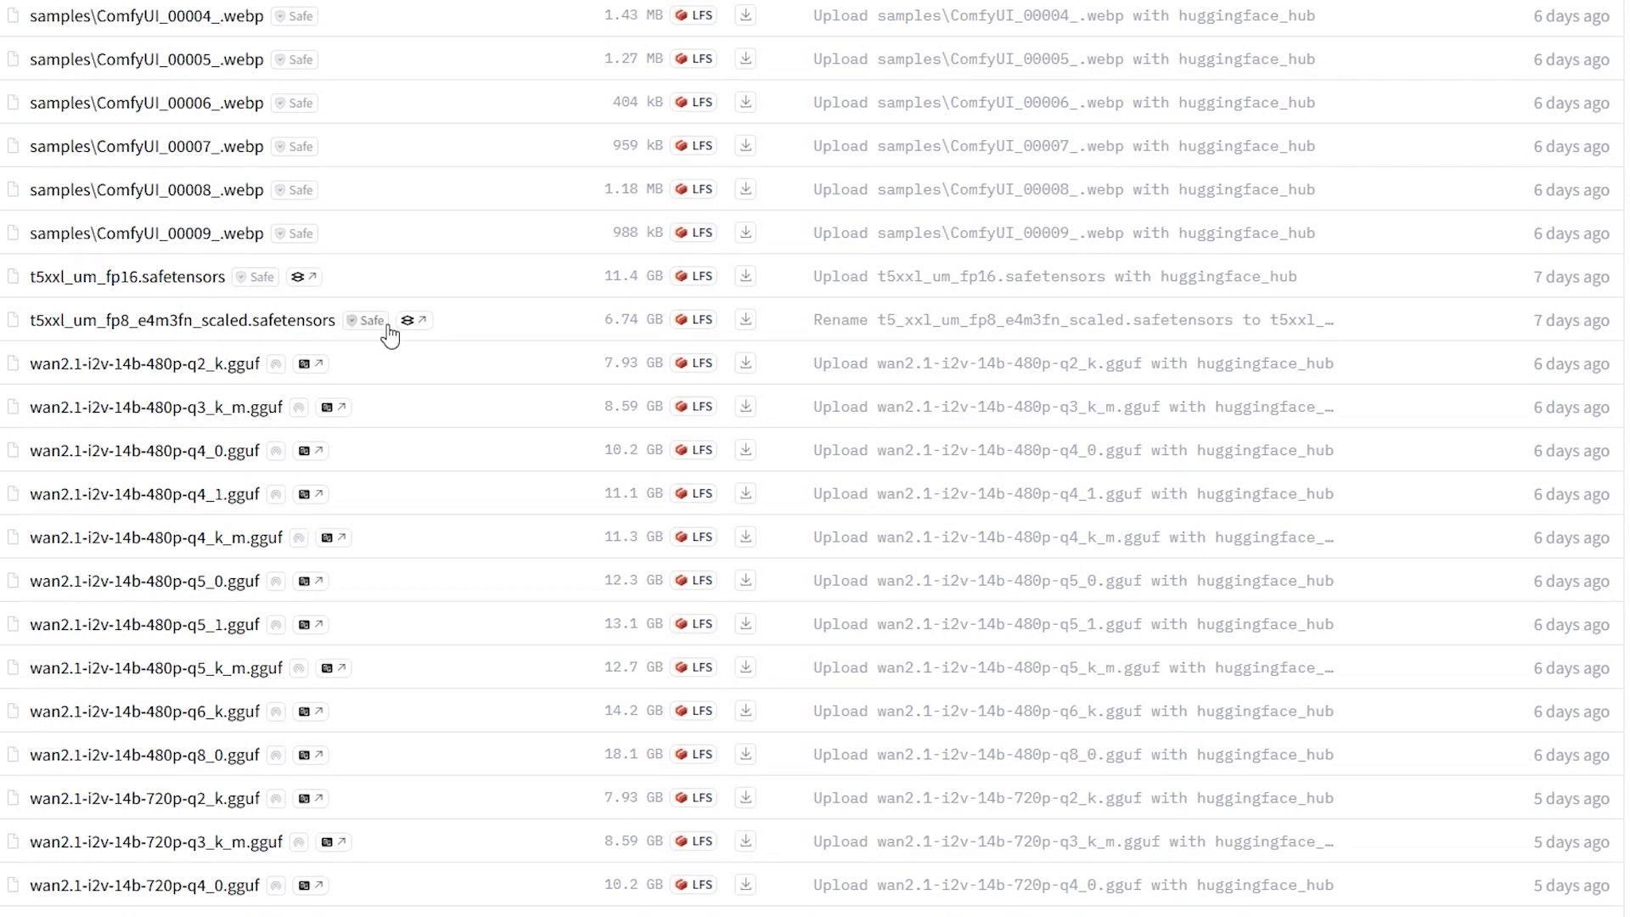
Step: Send the fp8 text encoder to IDM and point its save location at ComfyUI's models folder
{"action": "left_click_drag", "start_coordinate": [7, 328], "coordinate": [412, 373]}
{"action": "right_click", "coordinate": [747, 322]}
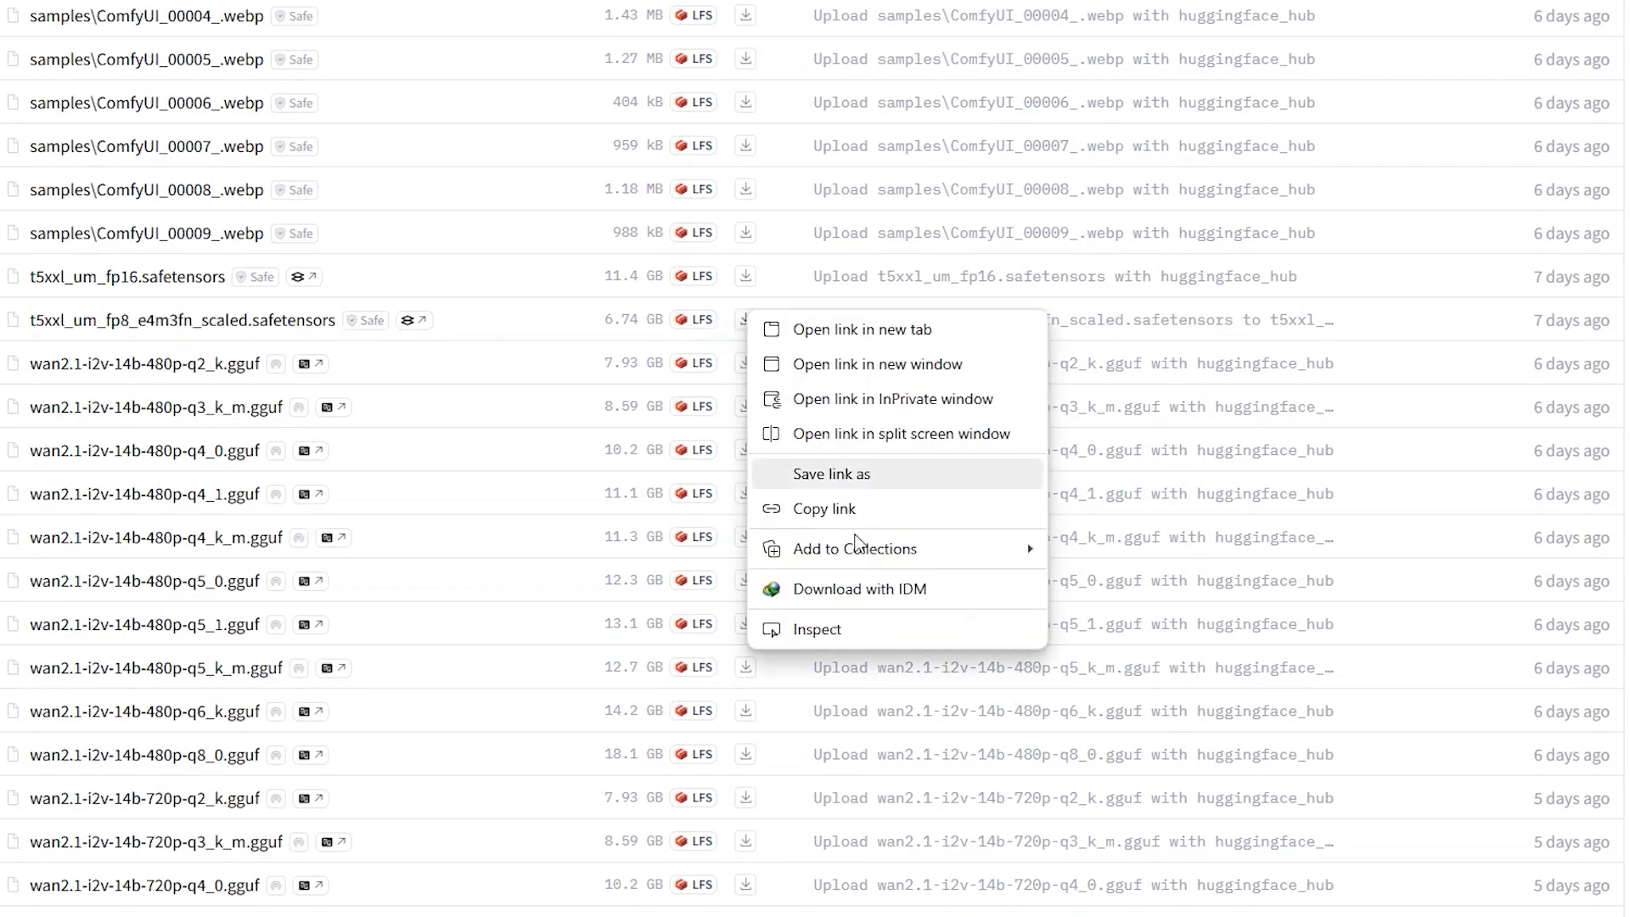
{"action": "left_click", "coordinate": [883, 587]}
{"action": "left_click", "coordinate": [992, 413]}
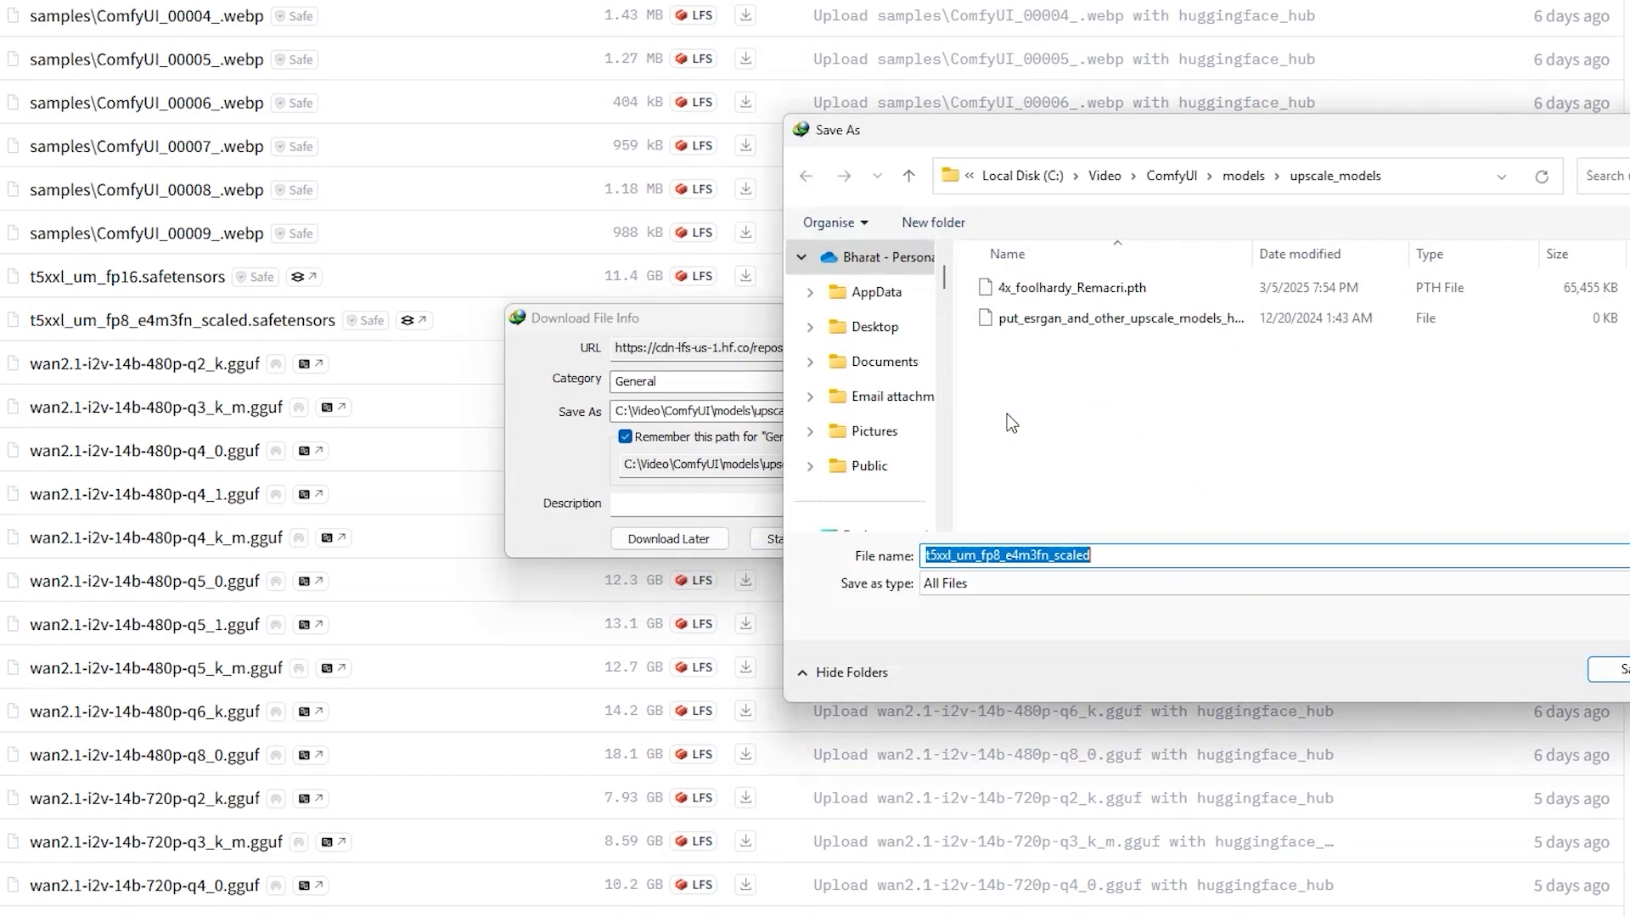
{"action": "left_click", "coordinate": [1244, 175]}
{"action": "left_click_drag", "start_coordinate": [1231, 129], "coordinate": [1552, 87]}
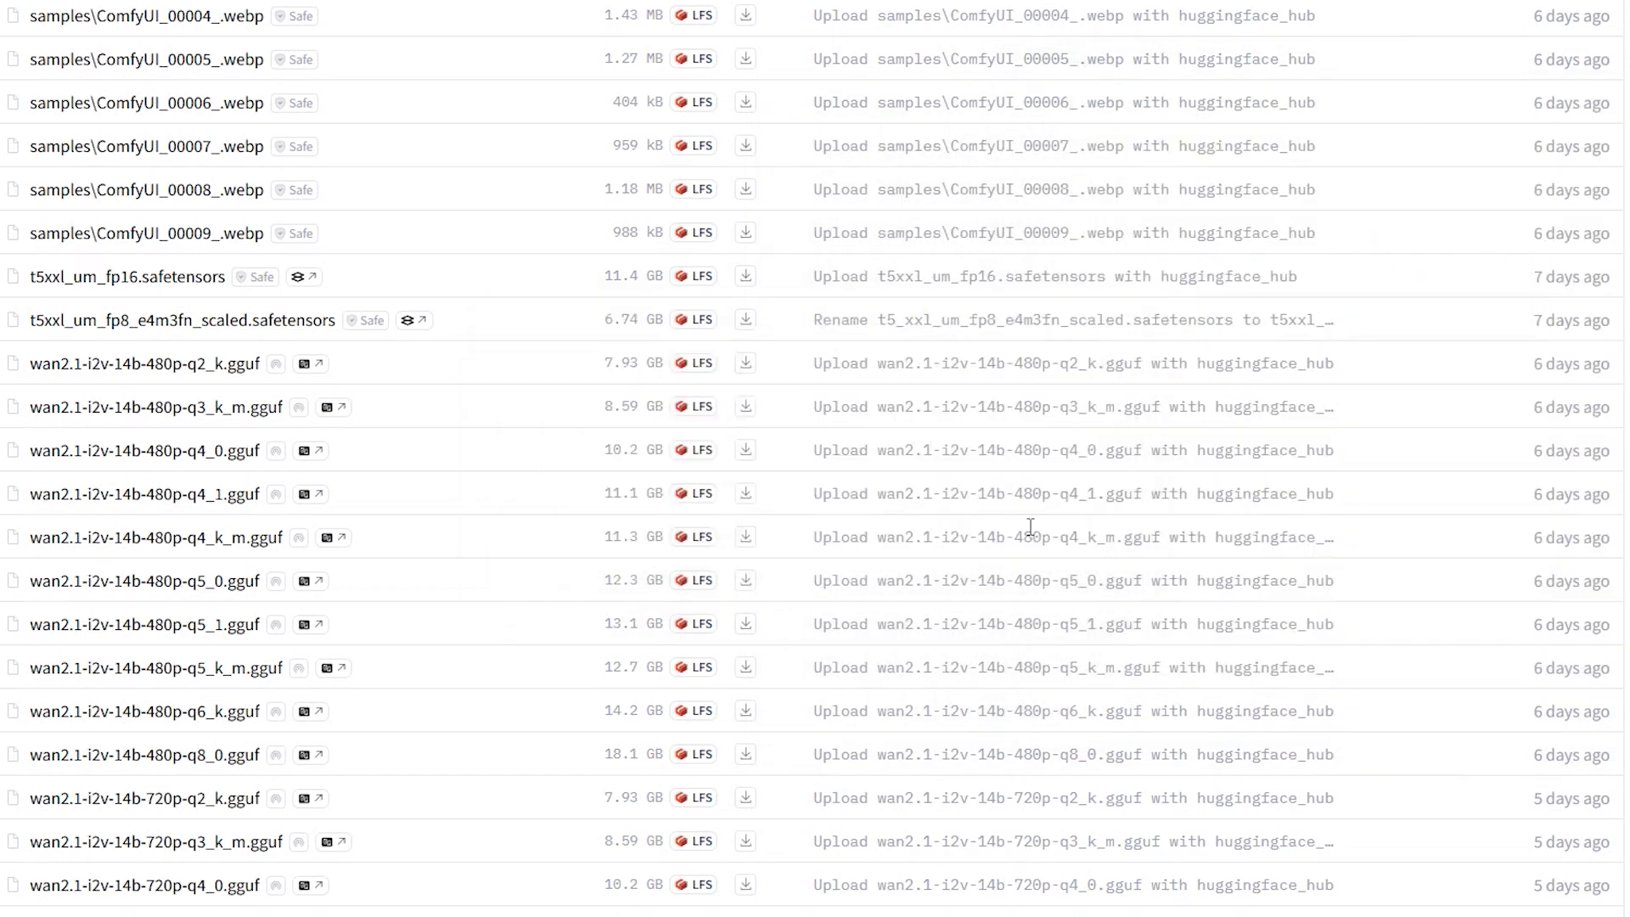
Step: Download the fp32 VAE file into ComfyUI's models\vae folder
{"action": "scroll", "coordinate": [1029, 527], "scroll_direction": "down", "scroll_amount": 9}
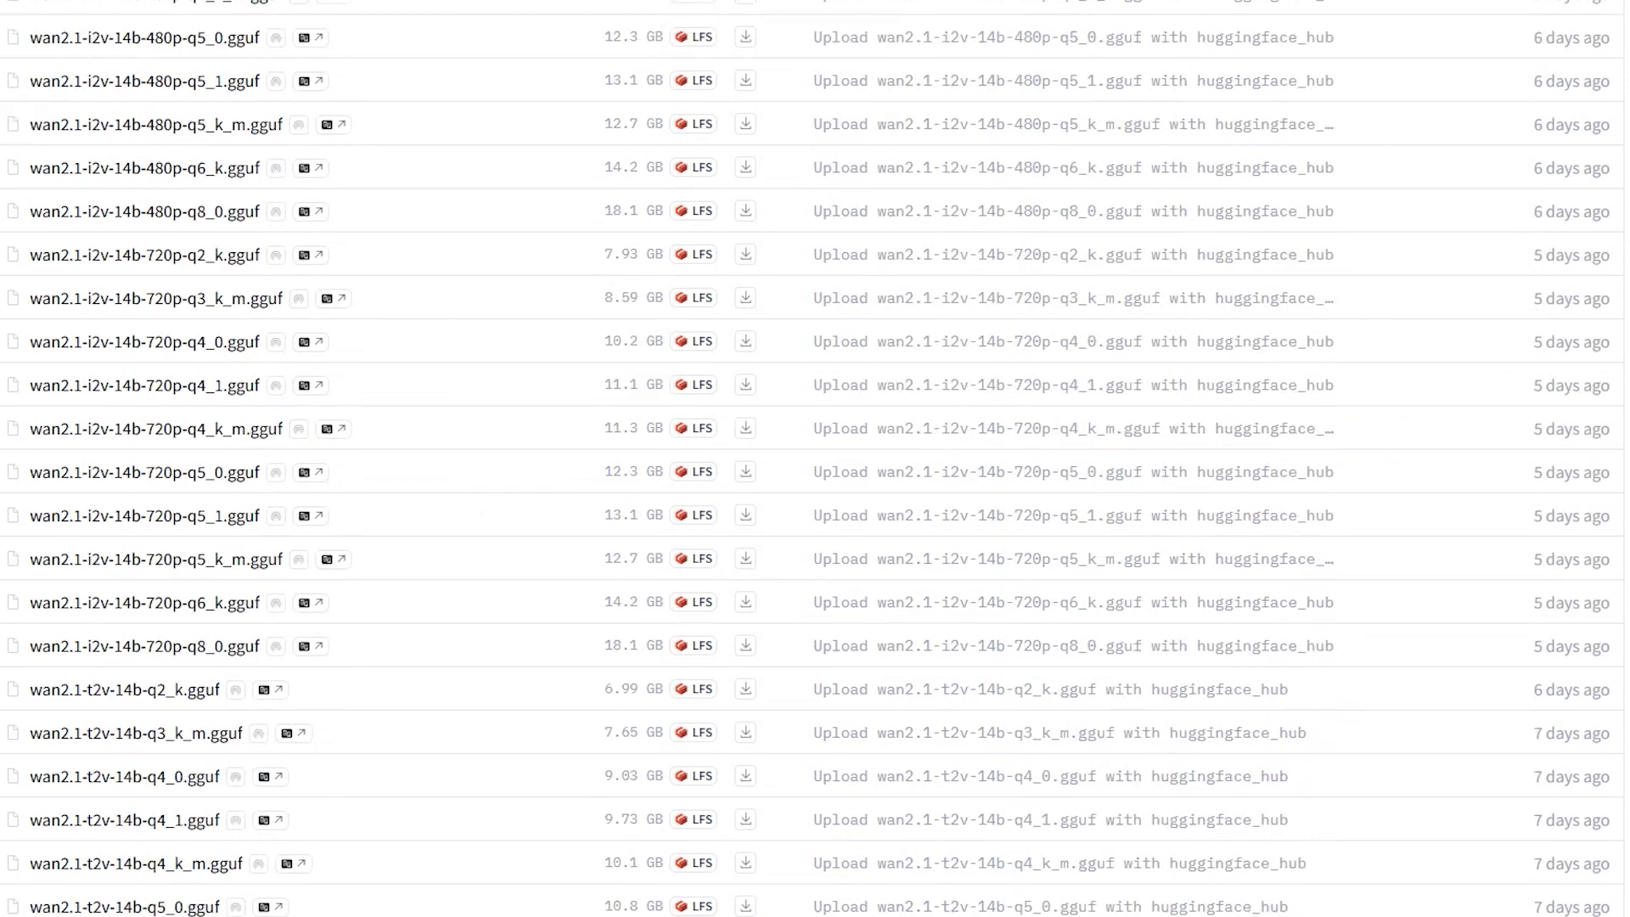
{"action": "scroll", "coordinate": [810, 459], "scroll_direction": "down", "scroll_amount": 1}
{"action": "scroll", "coordinate": [811, 459], "scroll_direction": "down", "scroll_amount": 1}
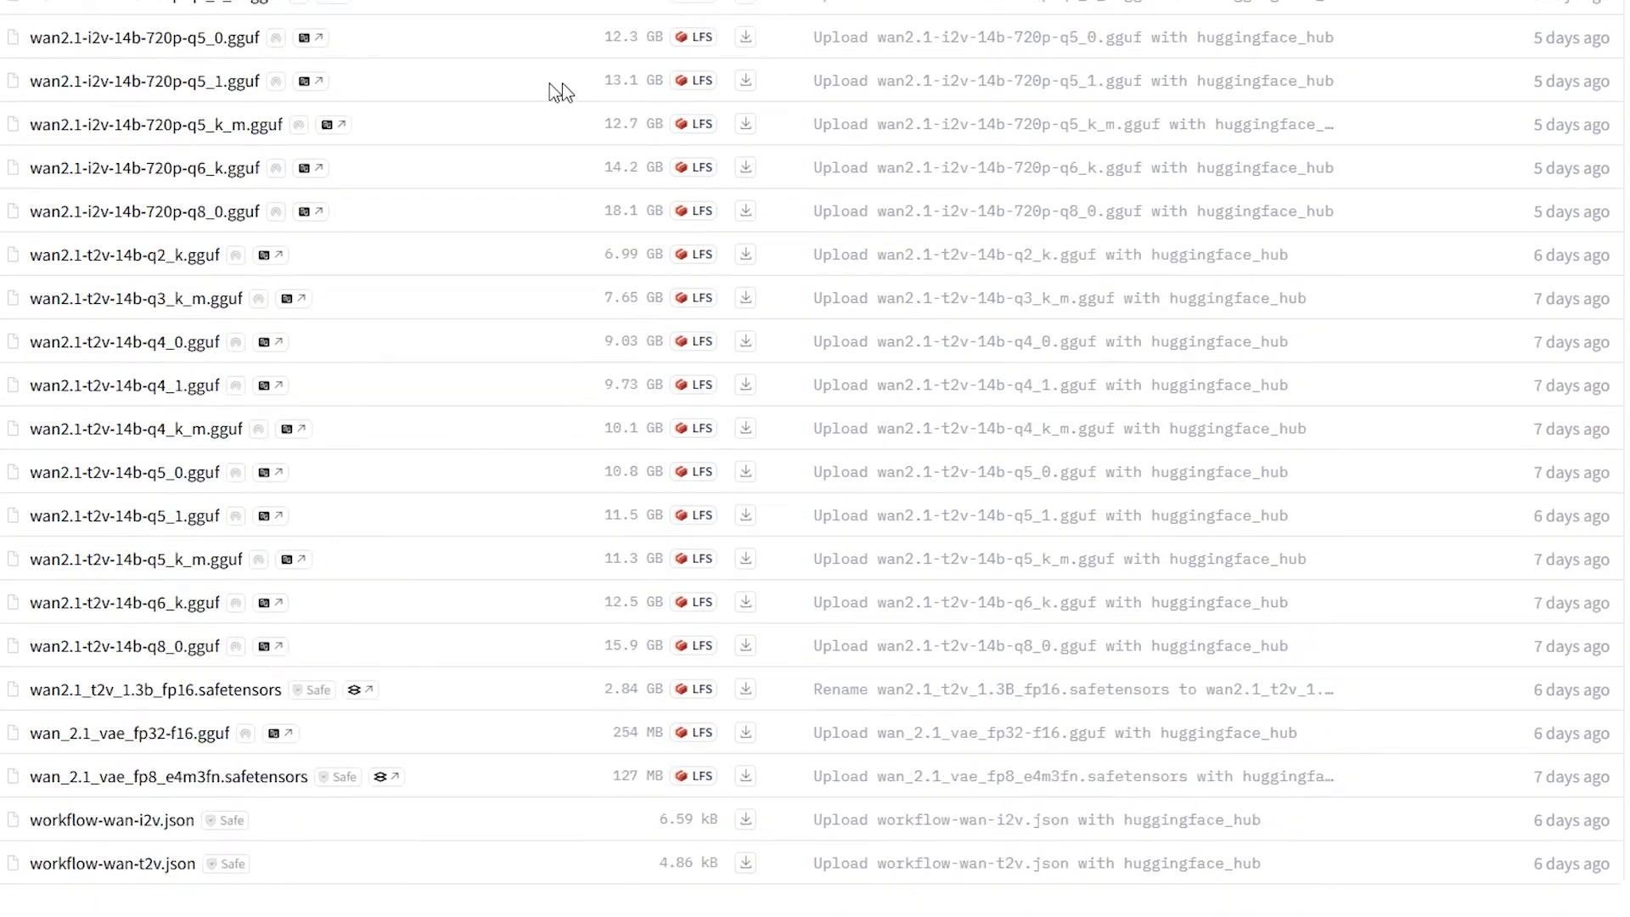
{"action": "right_click", "coordinate": [746, 735]}
{"action": "left_click", "coordinate": [858, 667]}
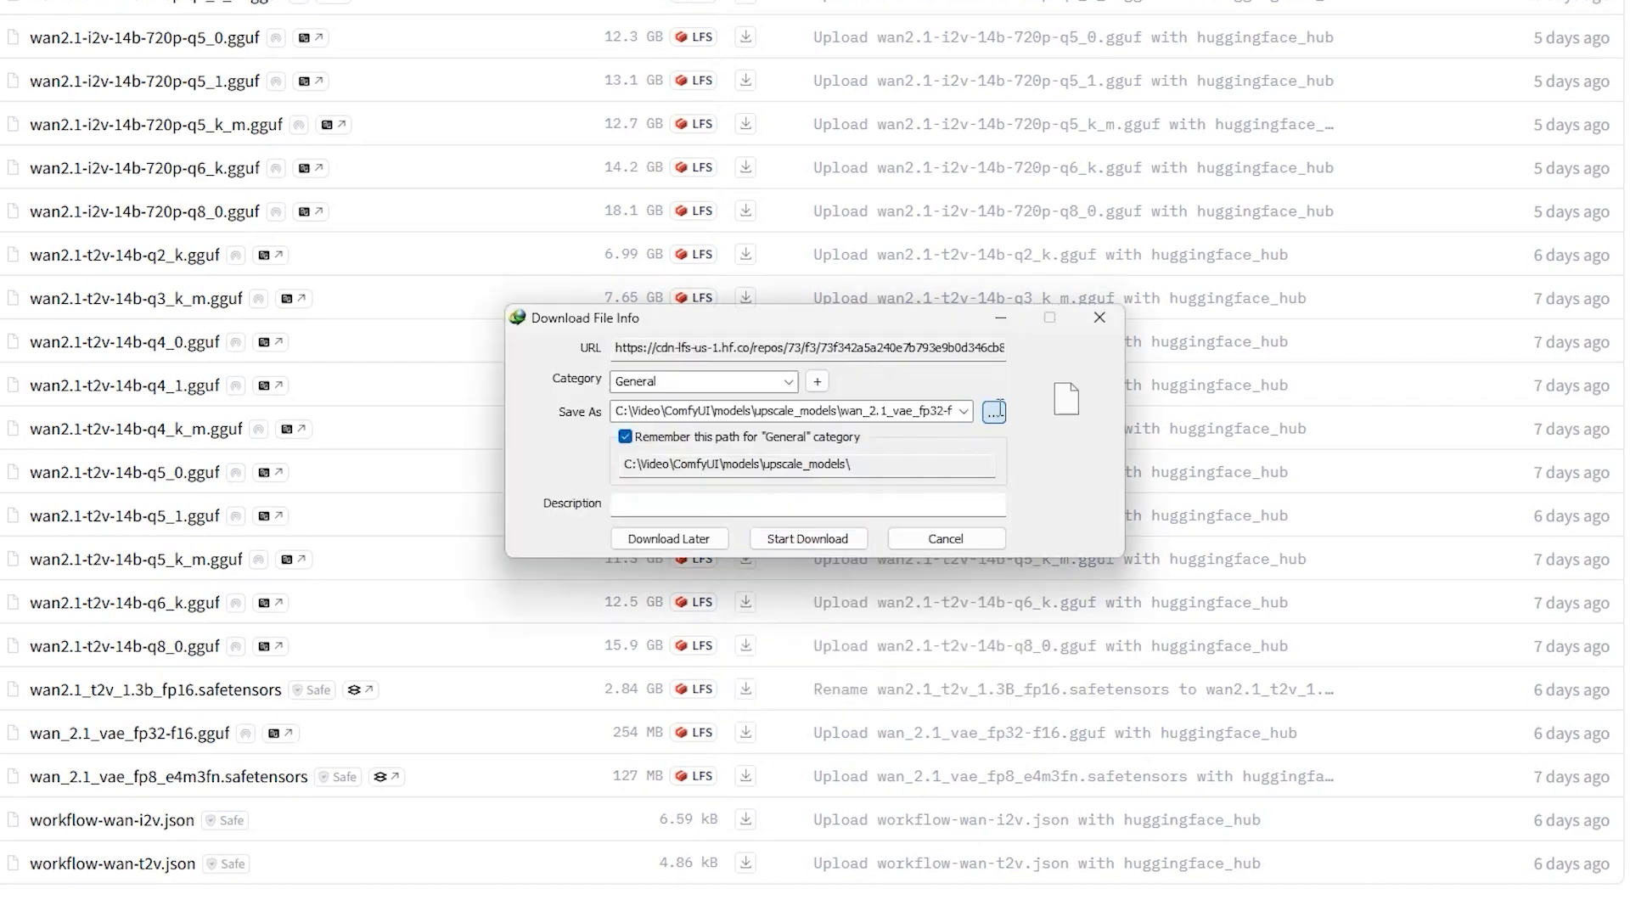
{"action": "left_click", "coordinate": [967, 411]}
{"action": "left_click", "coordinate": [1300, 146]}
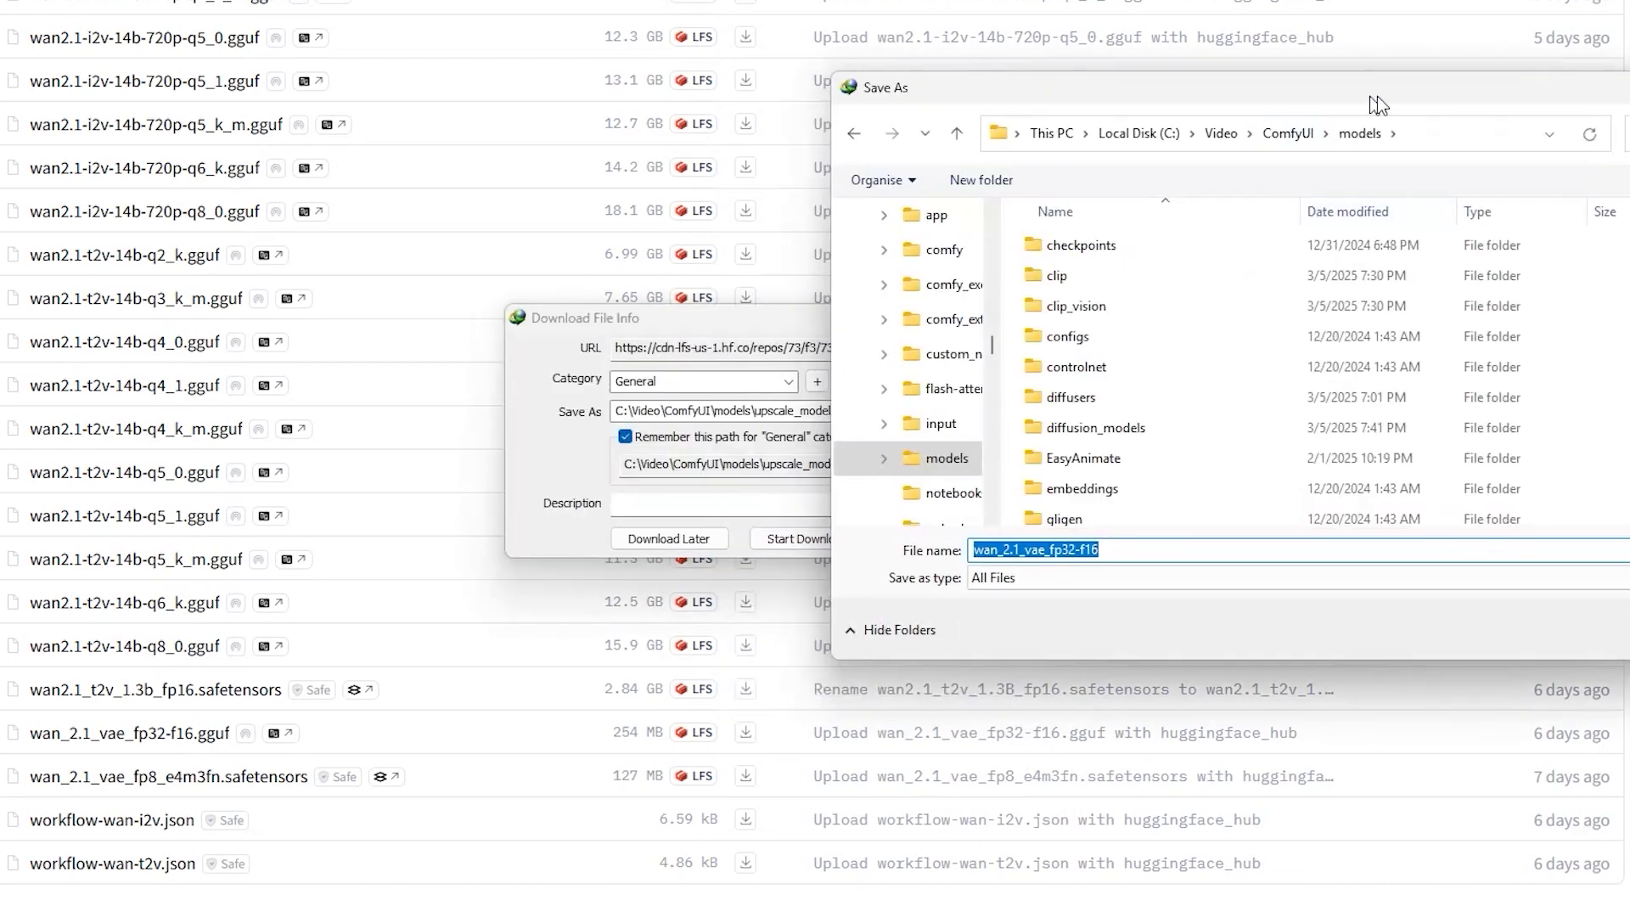
{"action": "left_click_drag", "start_coordinate": [1383, 101], "coordinate": [1564, 103]}
{"action": "left_click", "coordinate": [1353, 481]}
{"action": "scroll", "coordinate": [1352, 481], "scroll_direction": "down", "scroll_amount": 3}
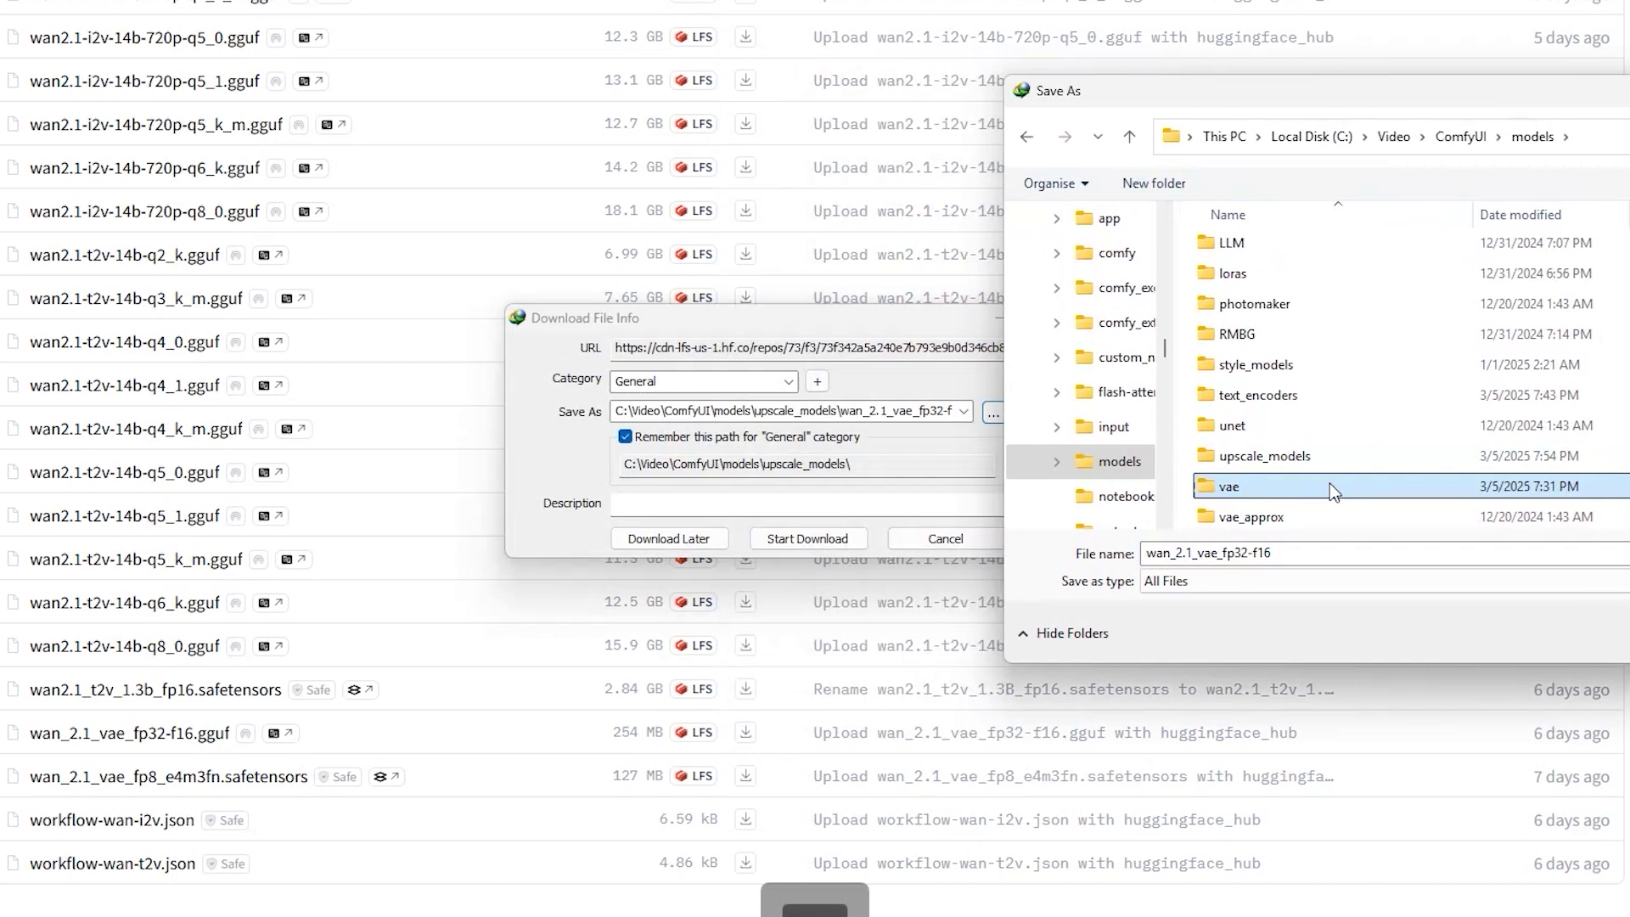
{"action": "double_click", "coordinate": [1330, 482]}
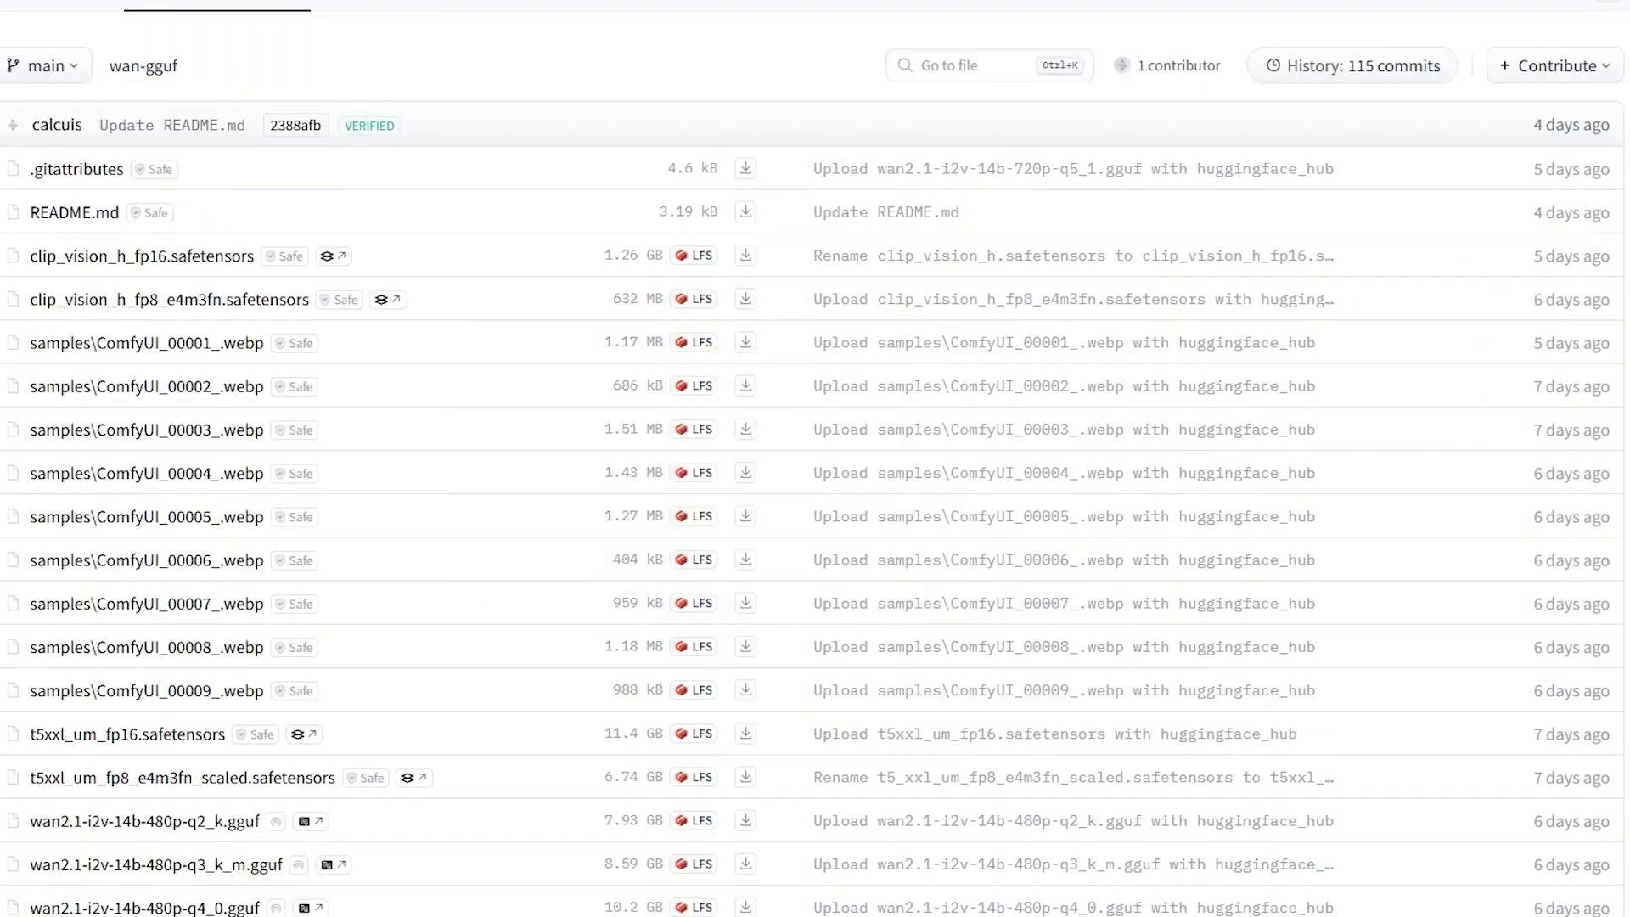
Step: Save clip_vision_h_fp8_e4m3fn.safetensors into models\clip_vision under its existing name
{"action": "left_click_drag", "start_coordinate": [8, 309], "coordinate": [314, 305]}
{"action": "right_click", "coordinate": [745, 298]}
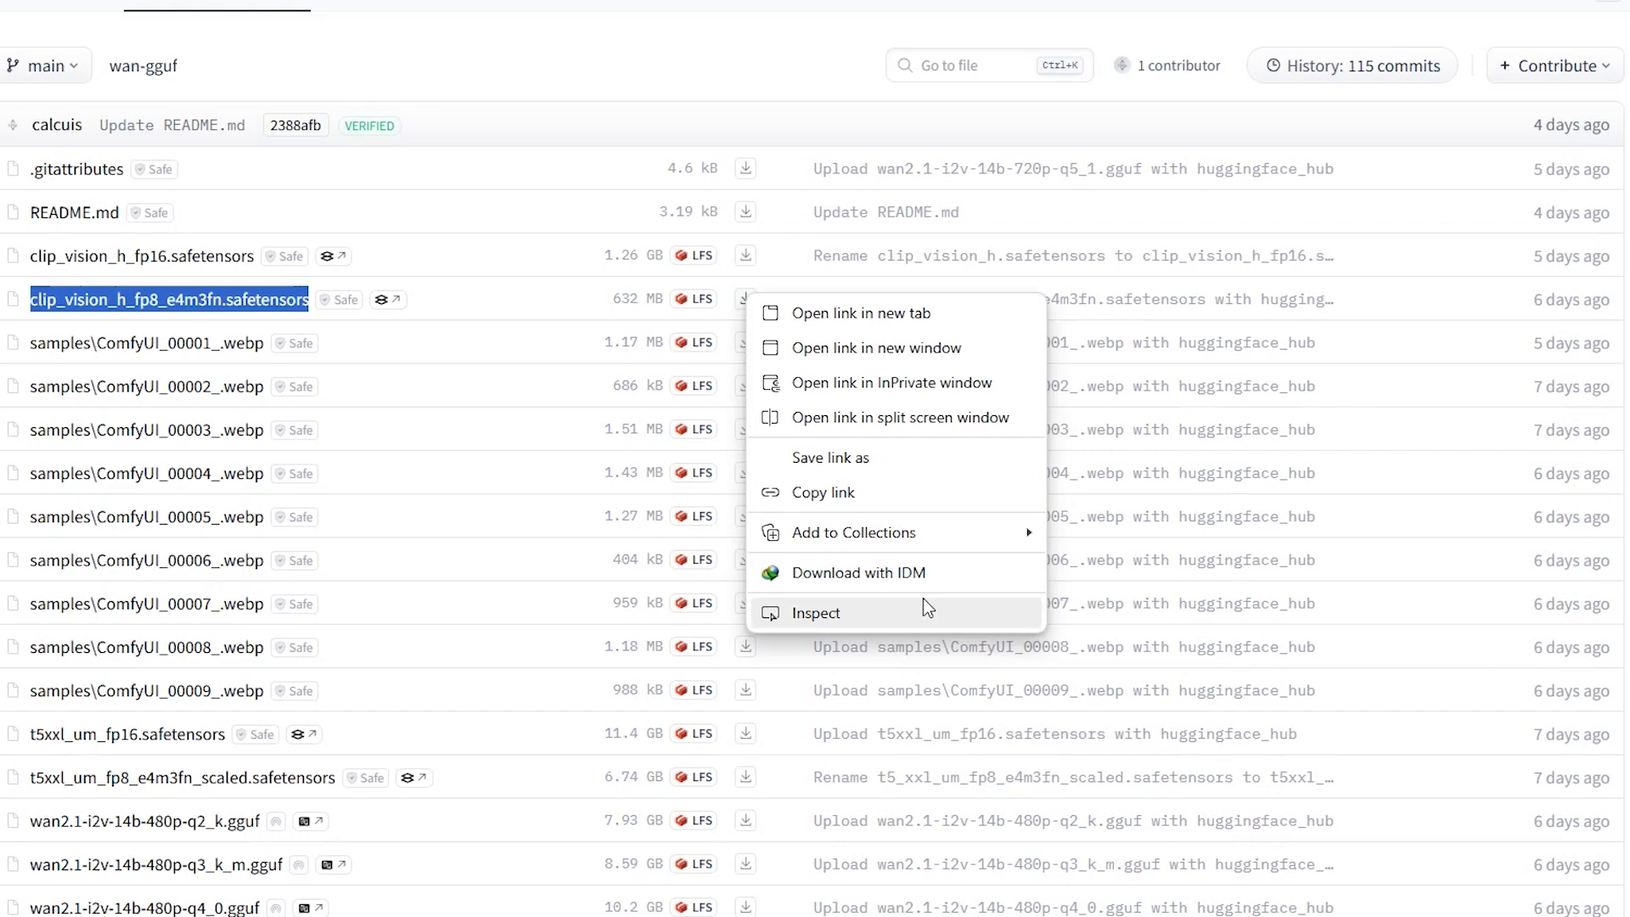
{"action": "left_click", "coordinate": [922, 567]}
{"action": "left_click", "coordinate": [994, 412]}
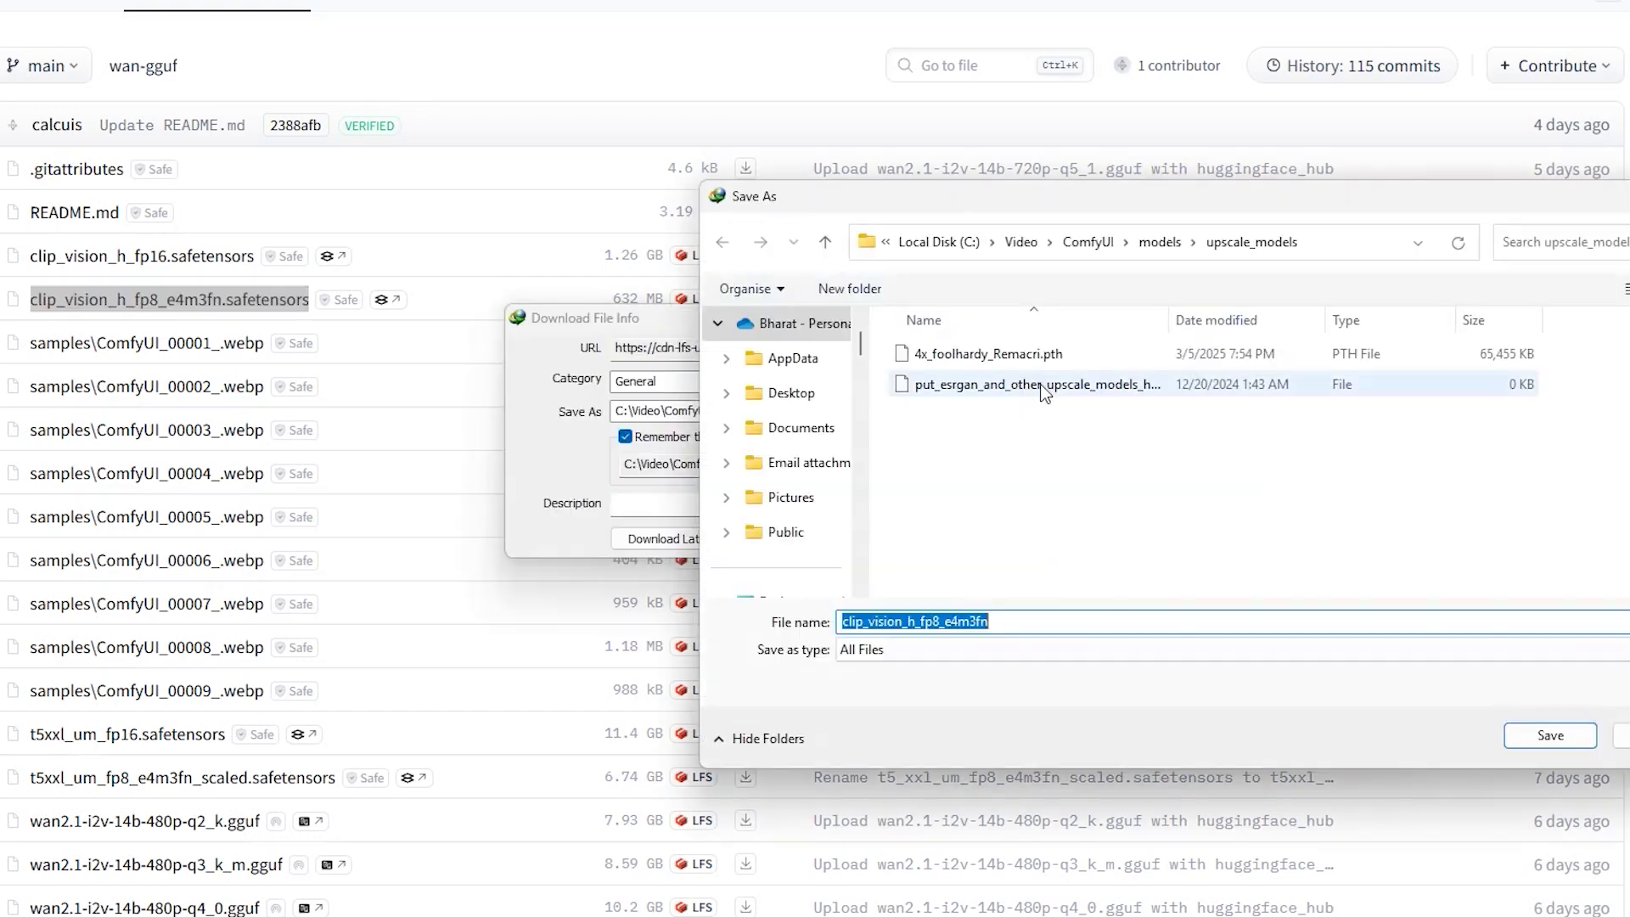
{"action": "left_click", "coordinate": [1170, 252]}
{"action": "left_click_drag", "start_coordinate": [1207, 204], "coordinate": [1328, 128]}
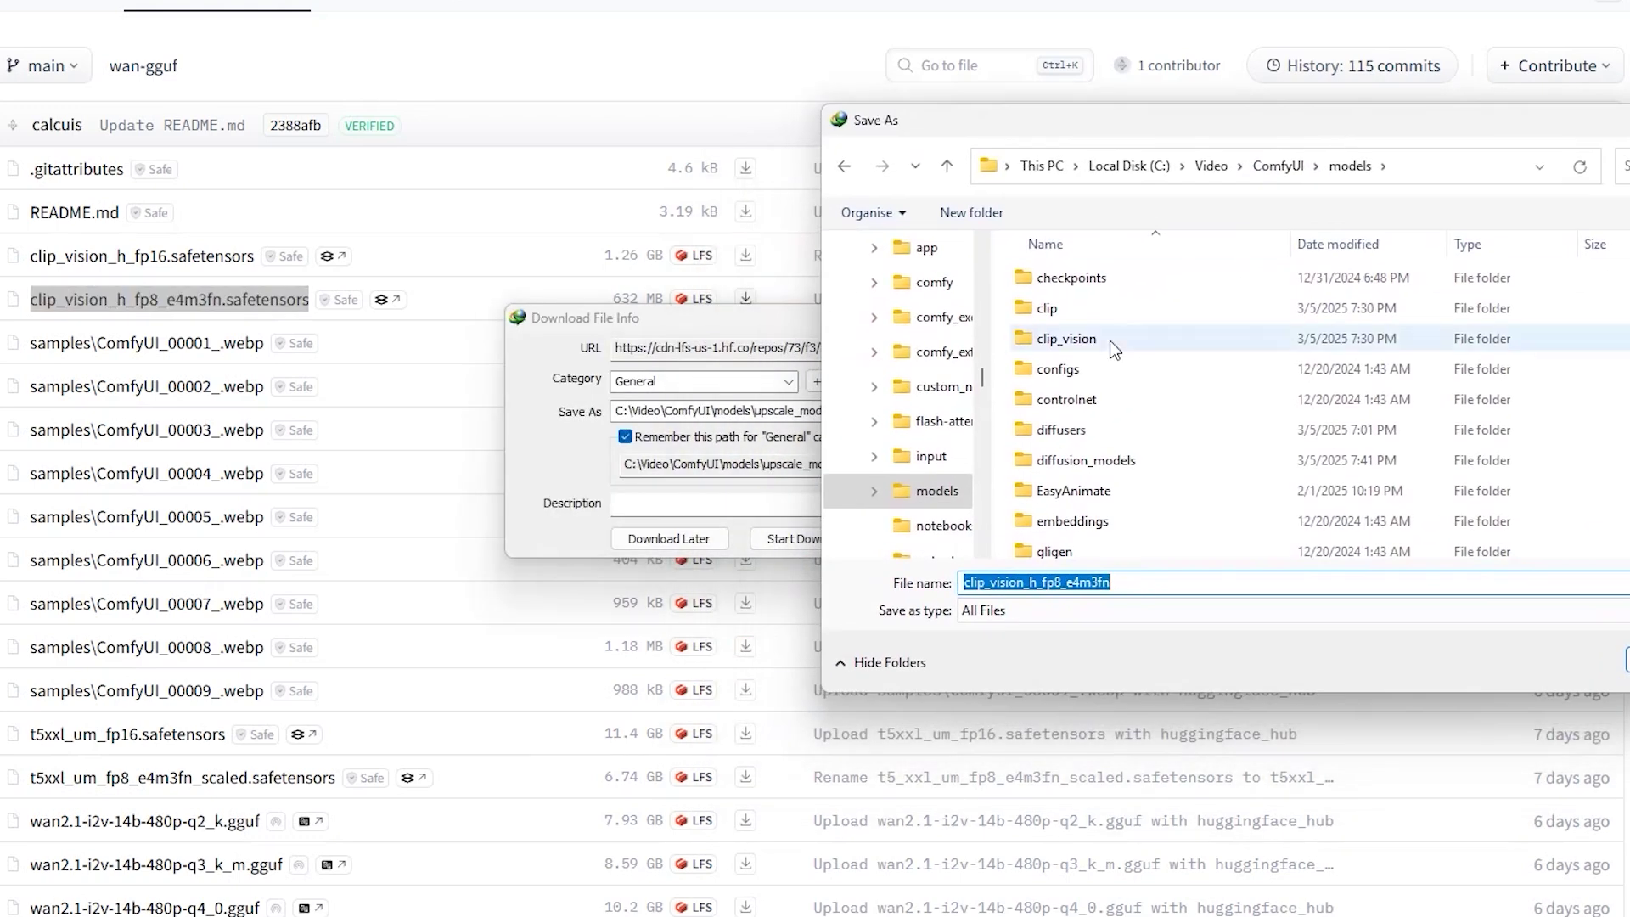
{"action": "double_click", "coordinate": [1115, 348]}
{"action": "left_click", "coordinate": [1168, 307]}
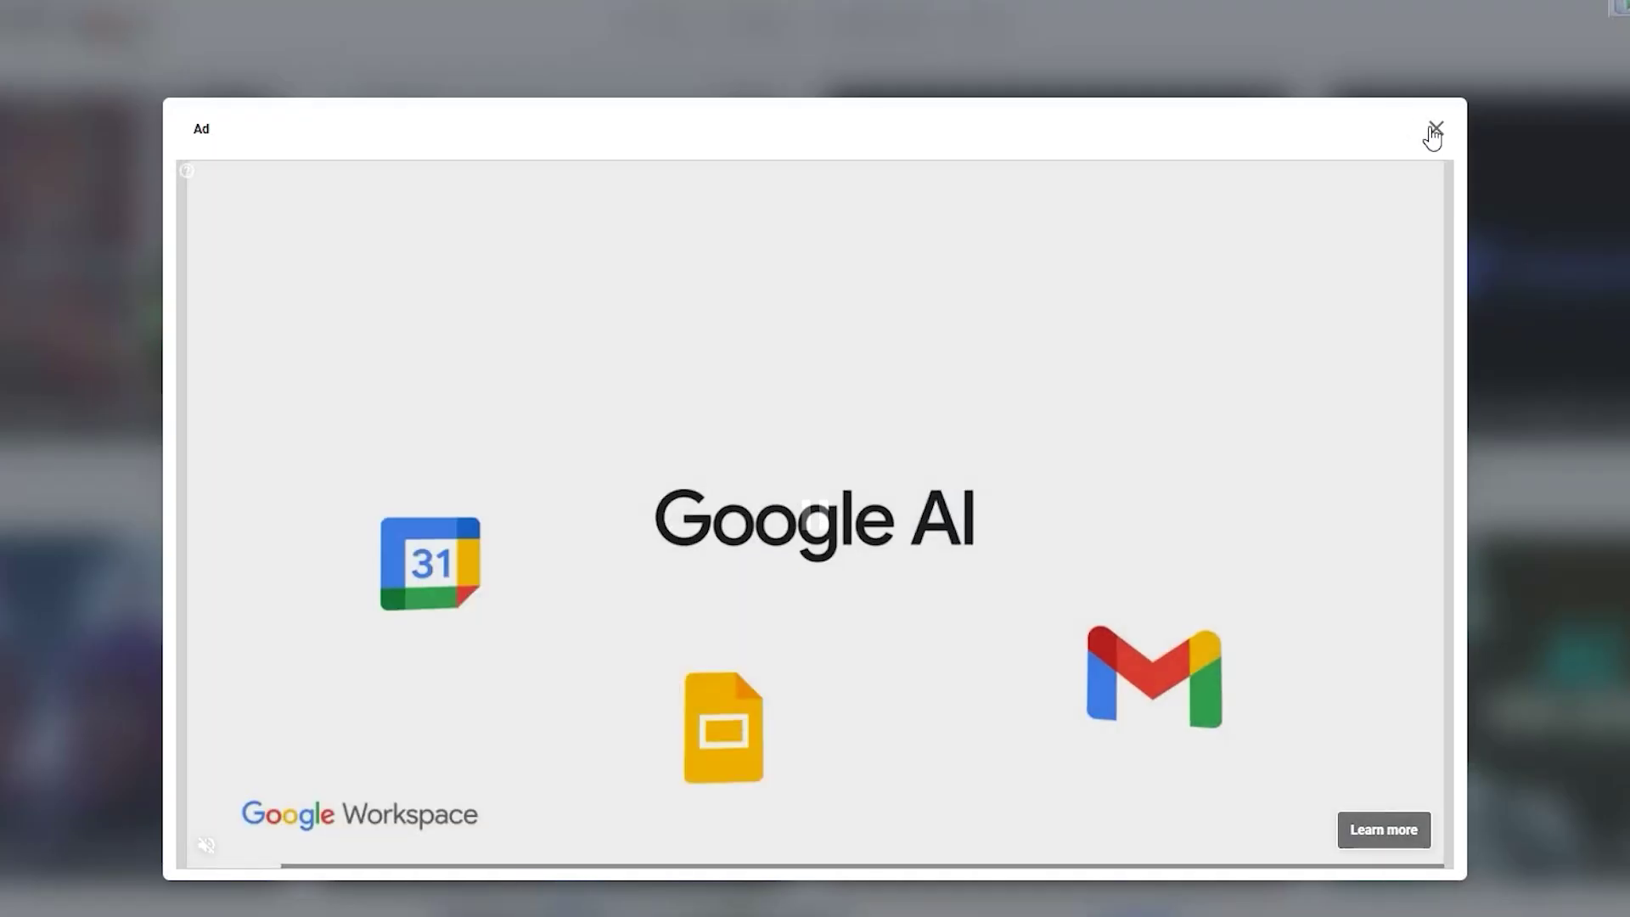
Step: Close the Google AI advertisement popup covering the ComfyUI Blog posts
{"action": "left_click", "coordinate": [1434, 127]}
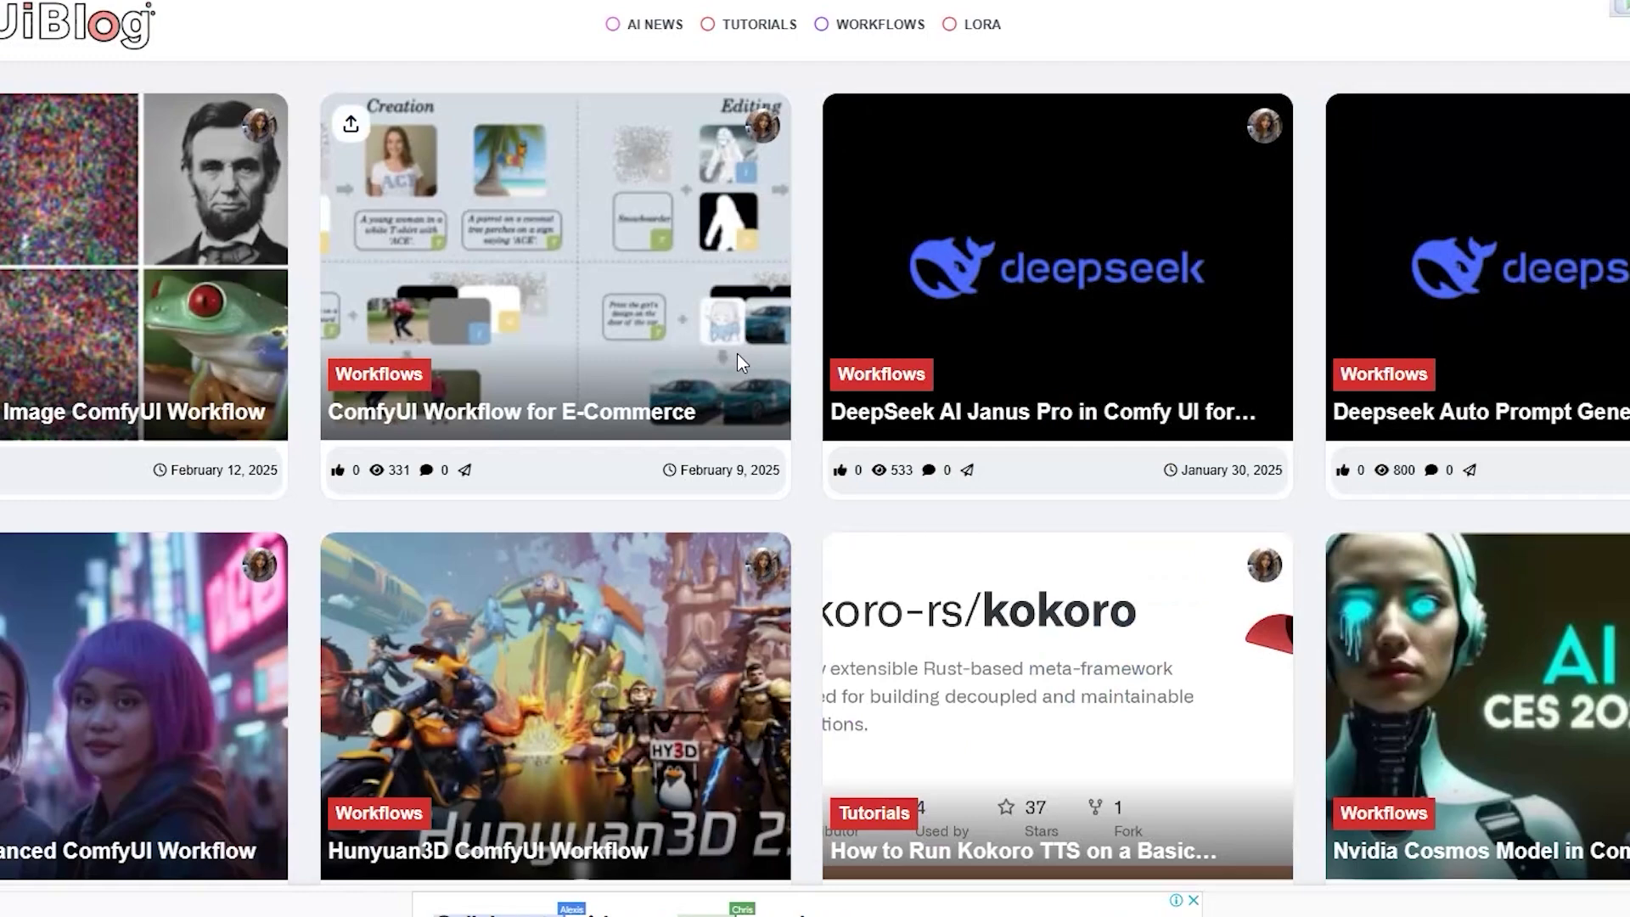
{"action": "mouse_move", "coordinate": [741, 44]}
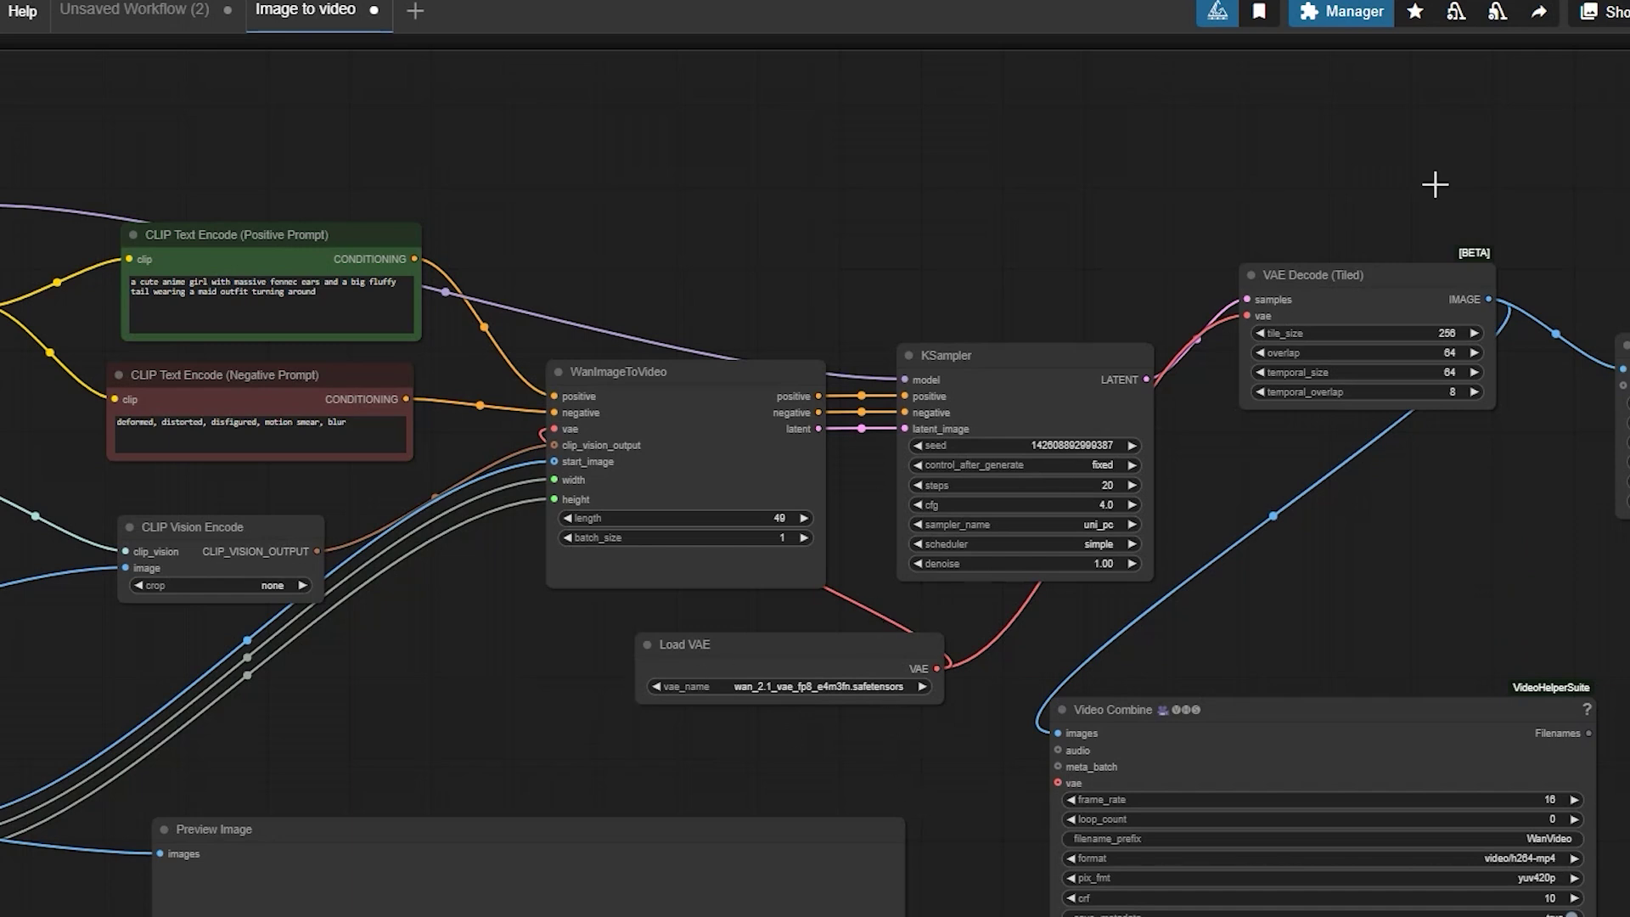
{"action": "left_click", "coordinate": [1356, 15]}
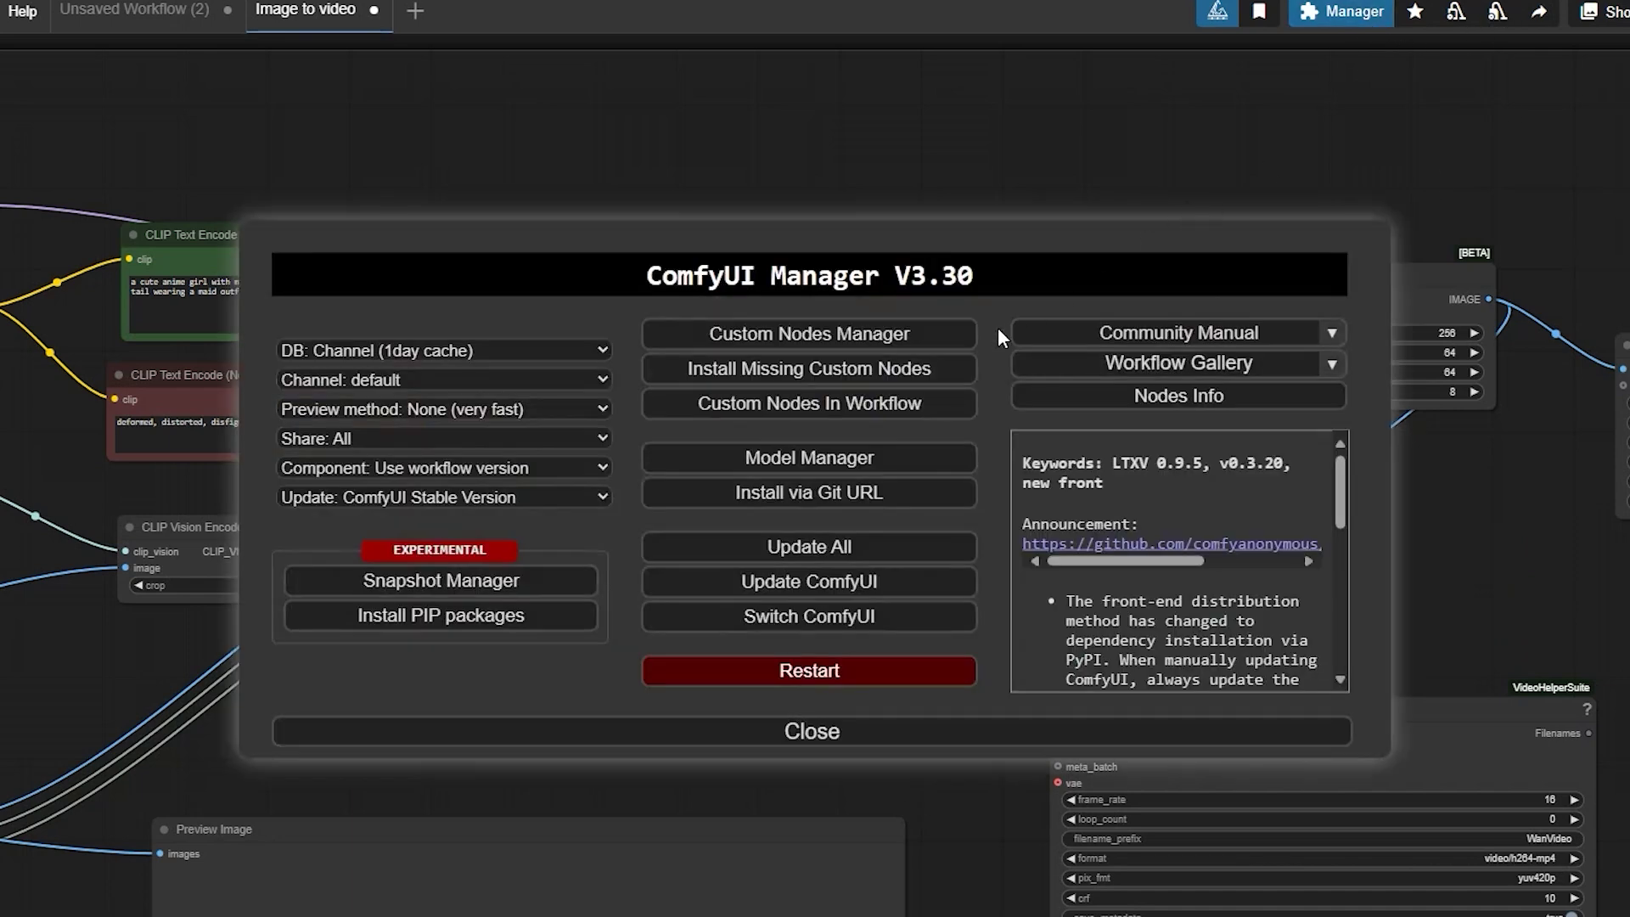
{"action": "left_click", "coordinate": [834, 383]}
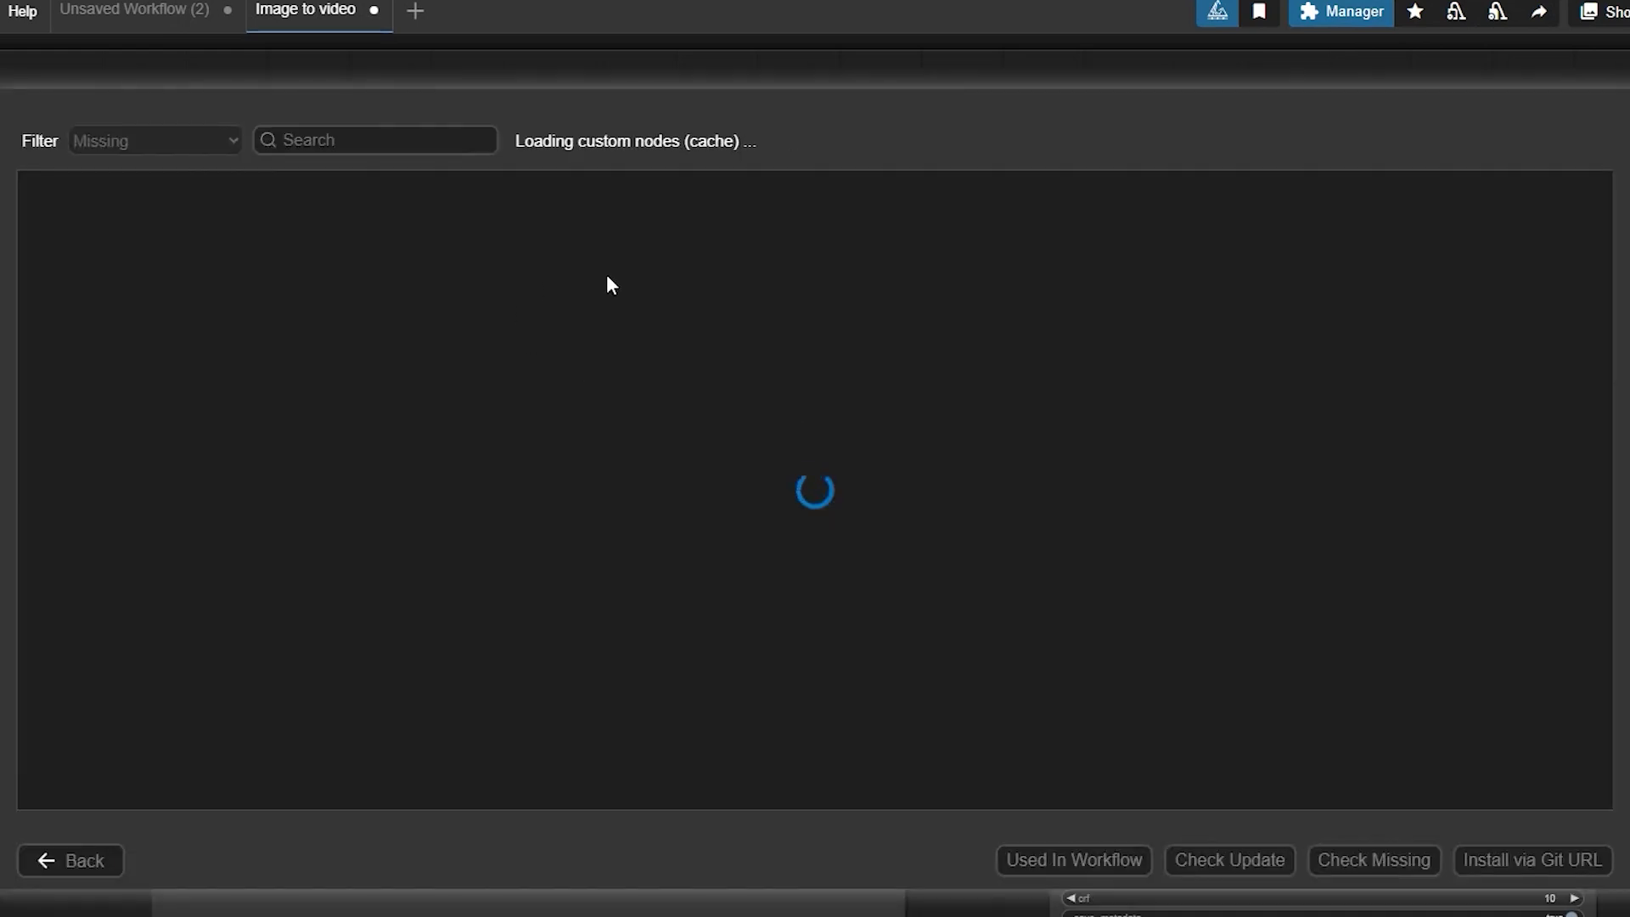
{"action": "key", "text": "Escape"}
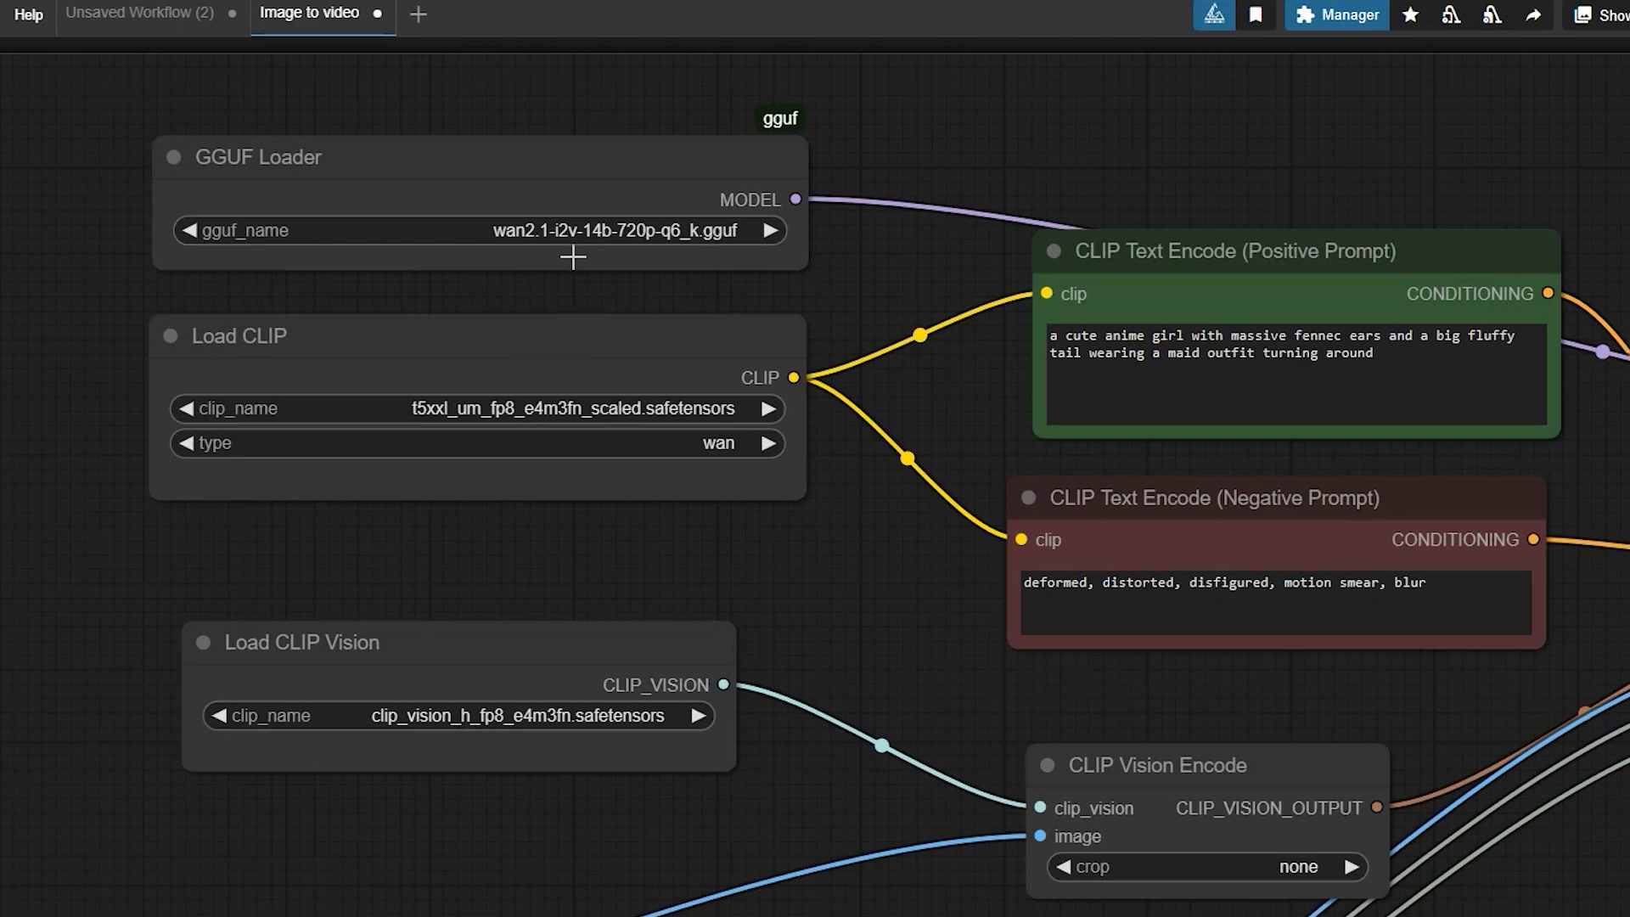
Step: Inspect the GGUF Loader, Load CLIP and Load CLIP Vision nodes
{"action": "left_click_drag", "start_coordinate": [577, 259], "coordinate": [832, 313]}
{"action": "scroll", "coordinate": [1021, 586], "scroll_direction": "up", "scroll_amount": 1}
{"action": "left_click_drag", "start_coordinate": [999, 557], "coordinate": [1271, 594]}
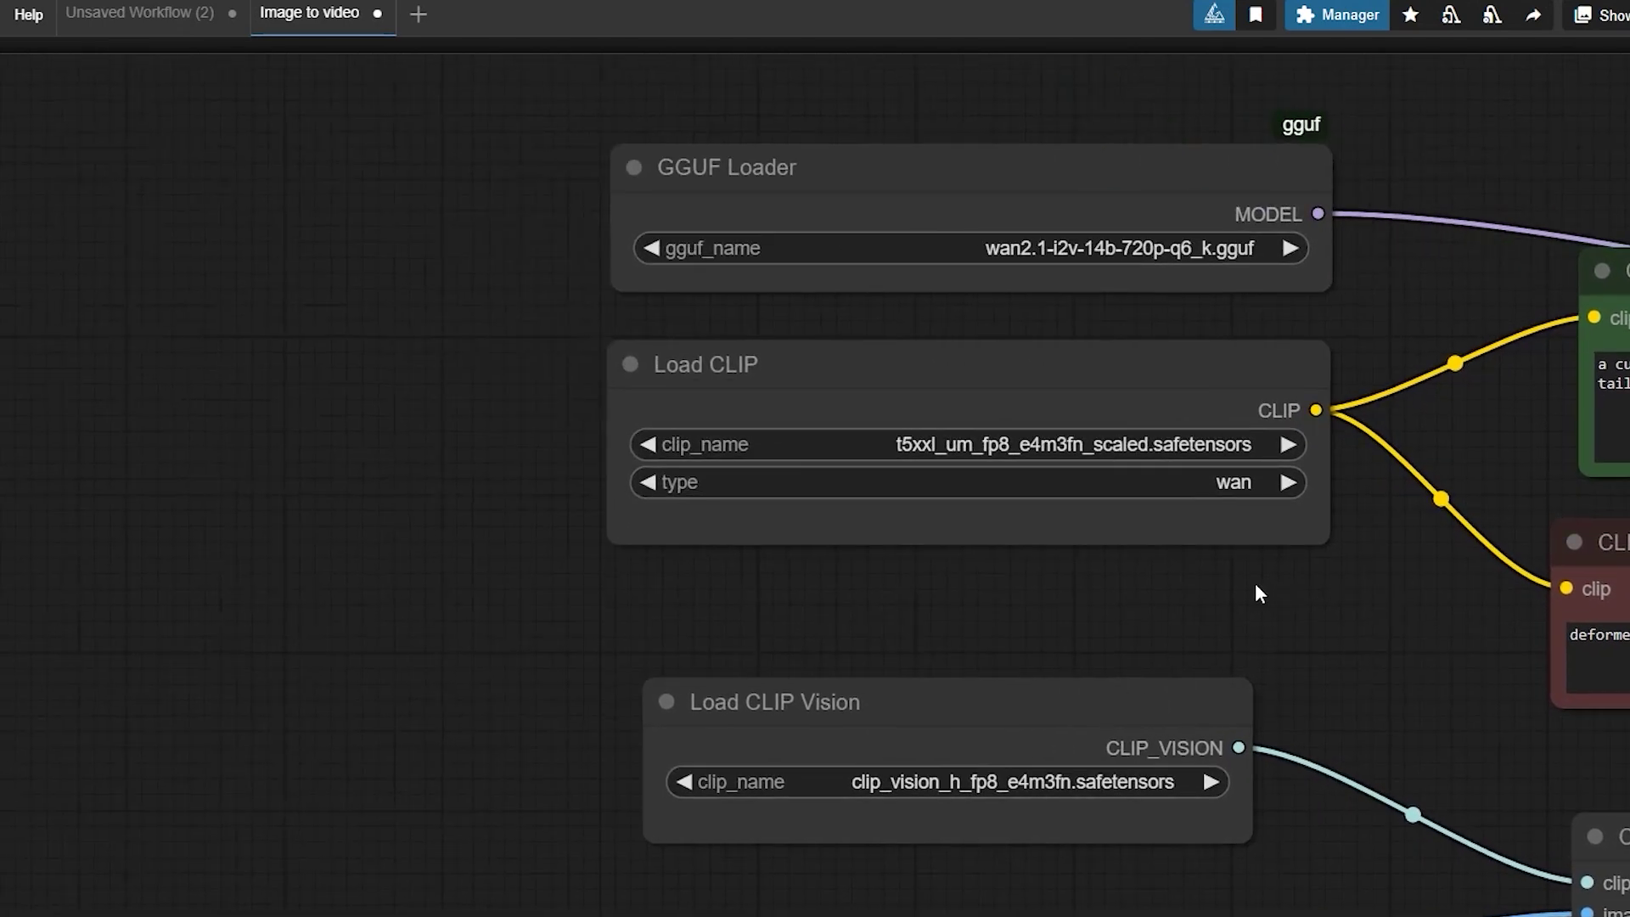
{"action": "scroll", "coordinate": [1256, 586], "scroll_direction": "up", "scroll_amount": 1}
{"action": "scroll", "coordinate": [1252, 579], "scroll_direction": "left", "scroll_amount": 1}
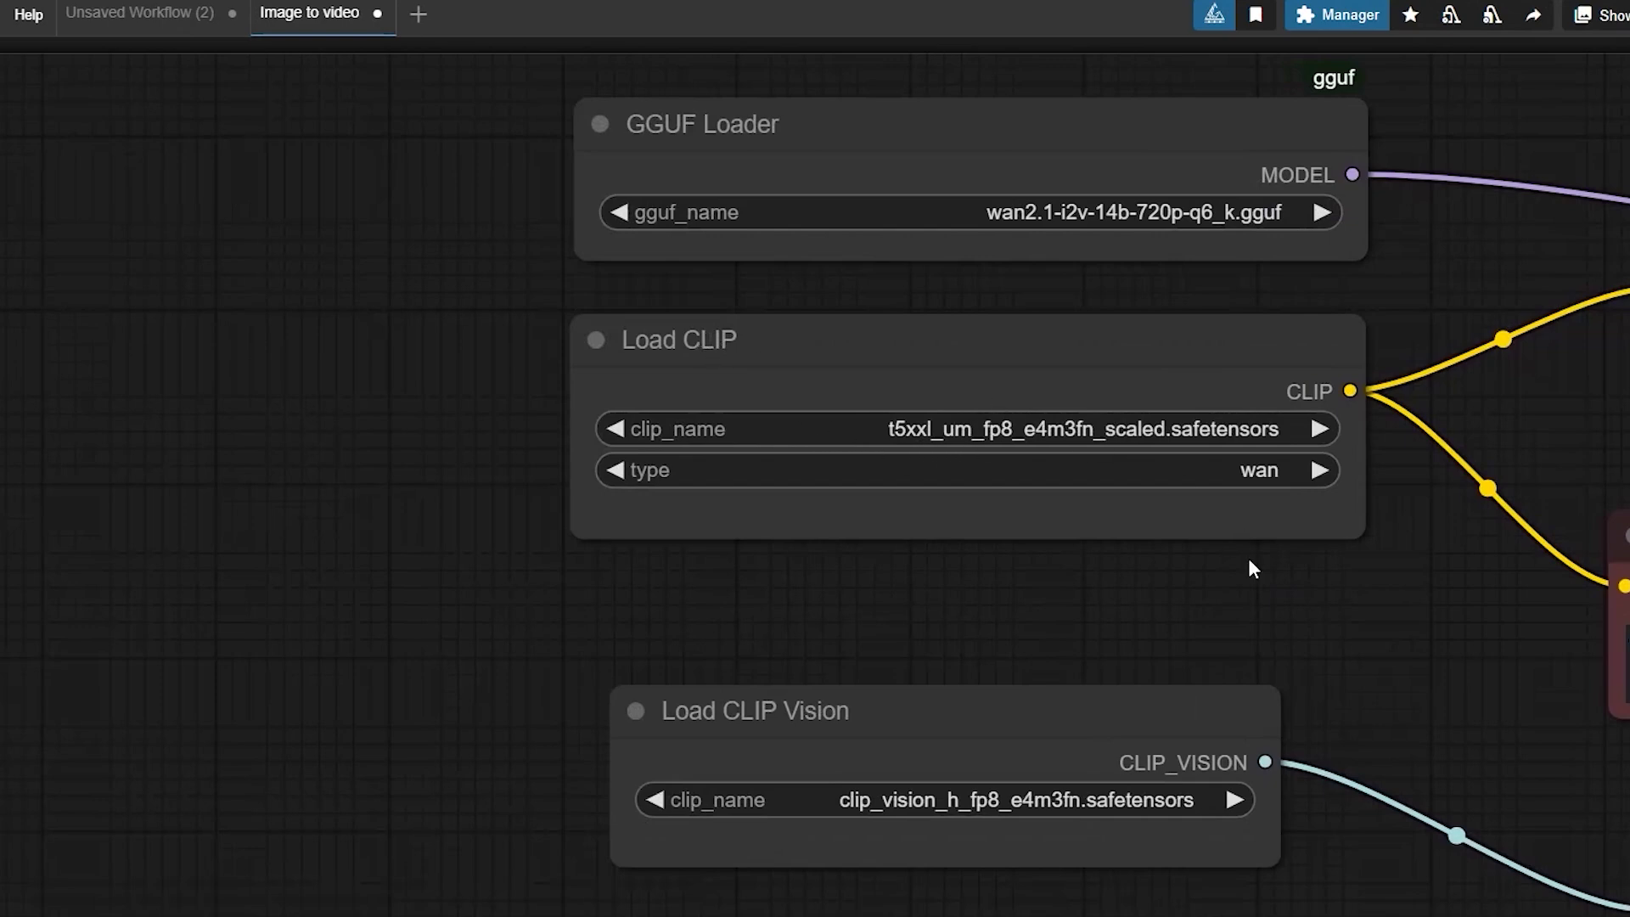
{"action": "mouse_move", "coordinate": [1346, 358]}
{"action": "left_click_drag", "start_coordinate": [1127, 596], "coordinate": [1273, 258]}
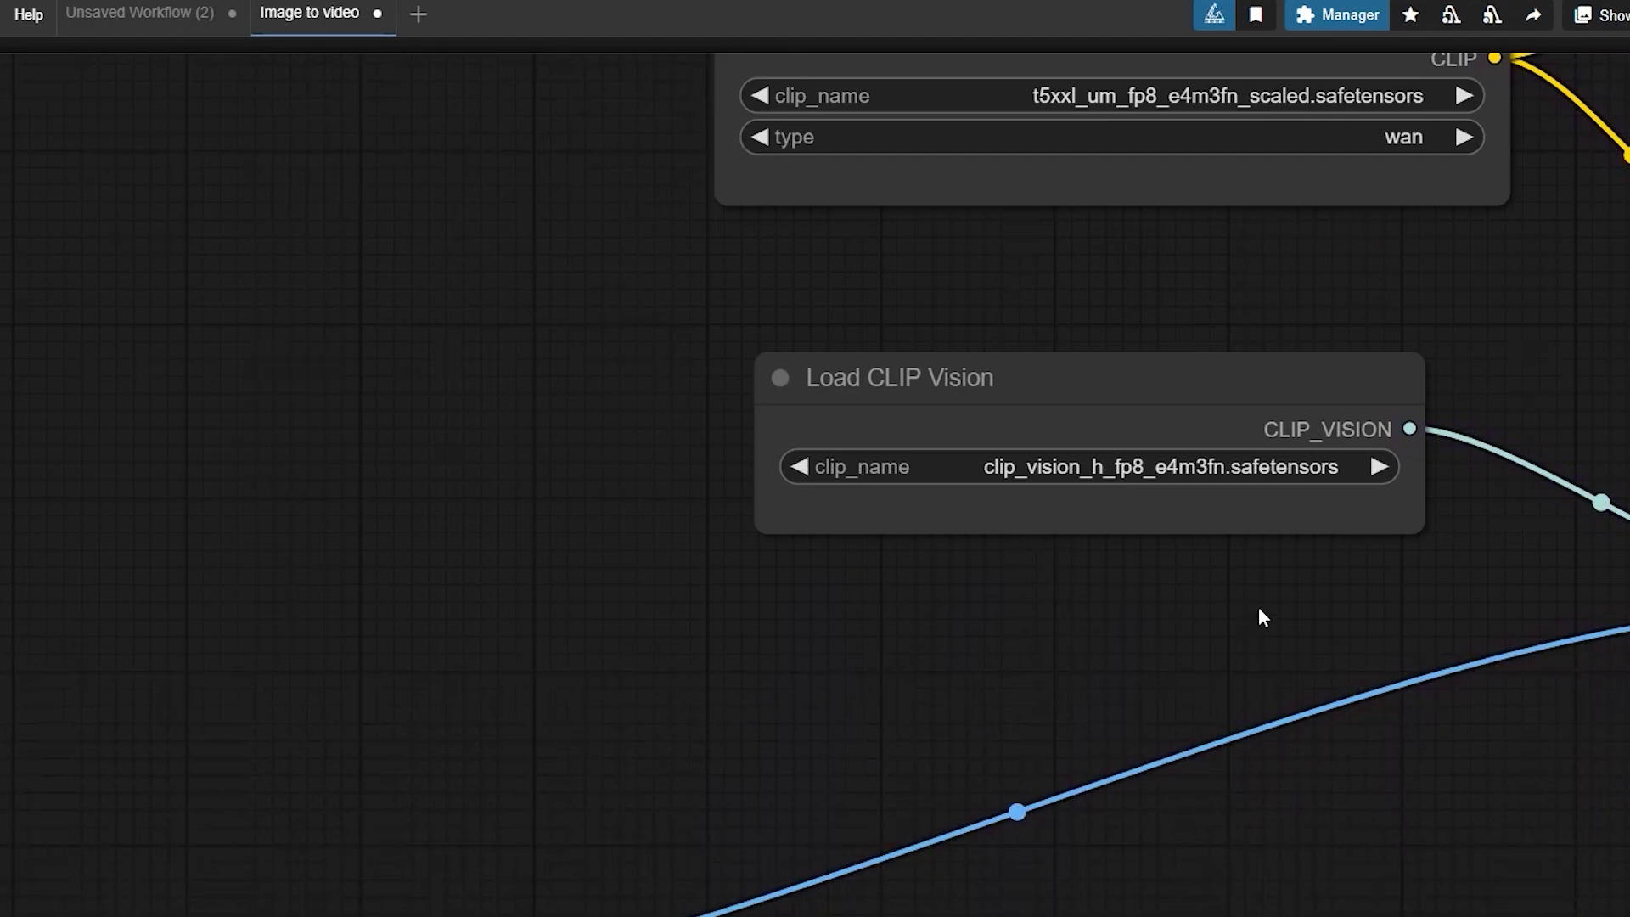
{"action": "scroll", "coordinate": [1274, 643], "scroll_direction": "down", "scroll_amount": 3}
{"action": "scroll", "coordinate": [1380, 710], "scroll_direction": "right", "scroll_amount": 10}
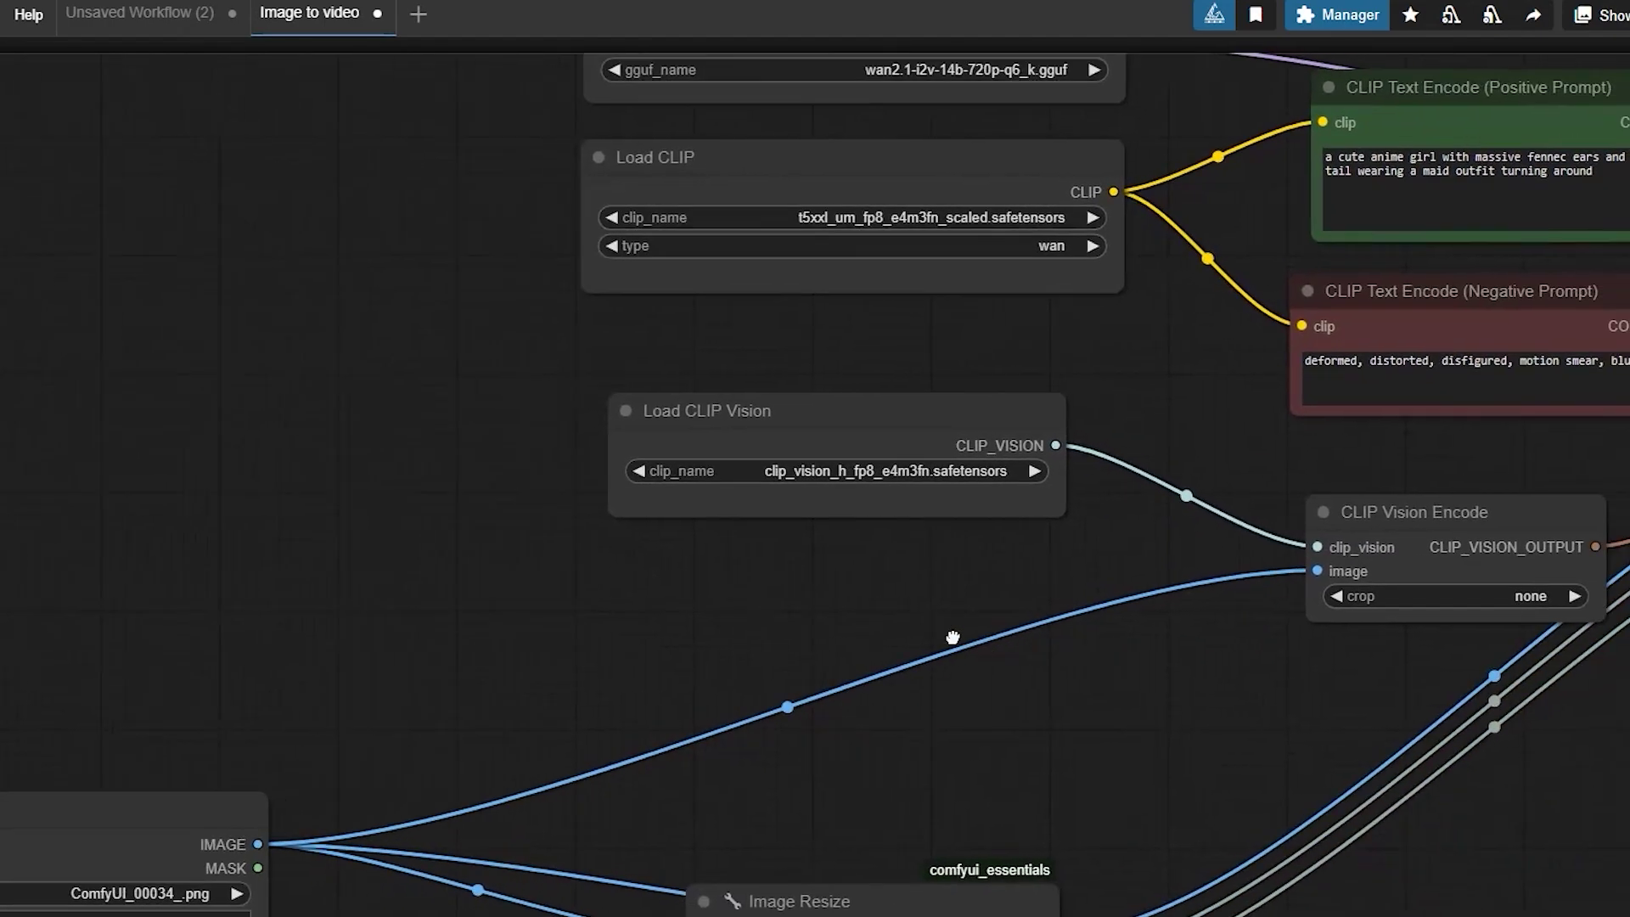
{"action": "scroll", "coordinate": [1344, 709], "scroll_direction": "right", "scroll_amount": 10}
Step: Nudge the Load VAE node slightly to the left
{"action": "left_click", "coordinate": [1190, 638]}
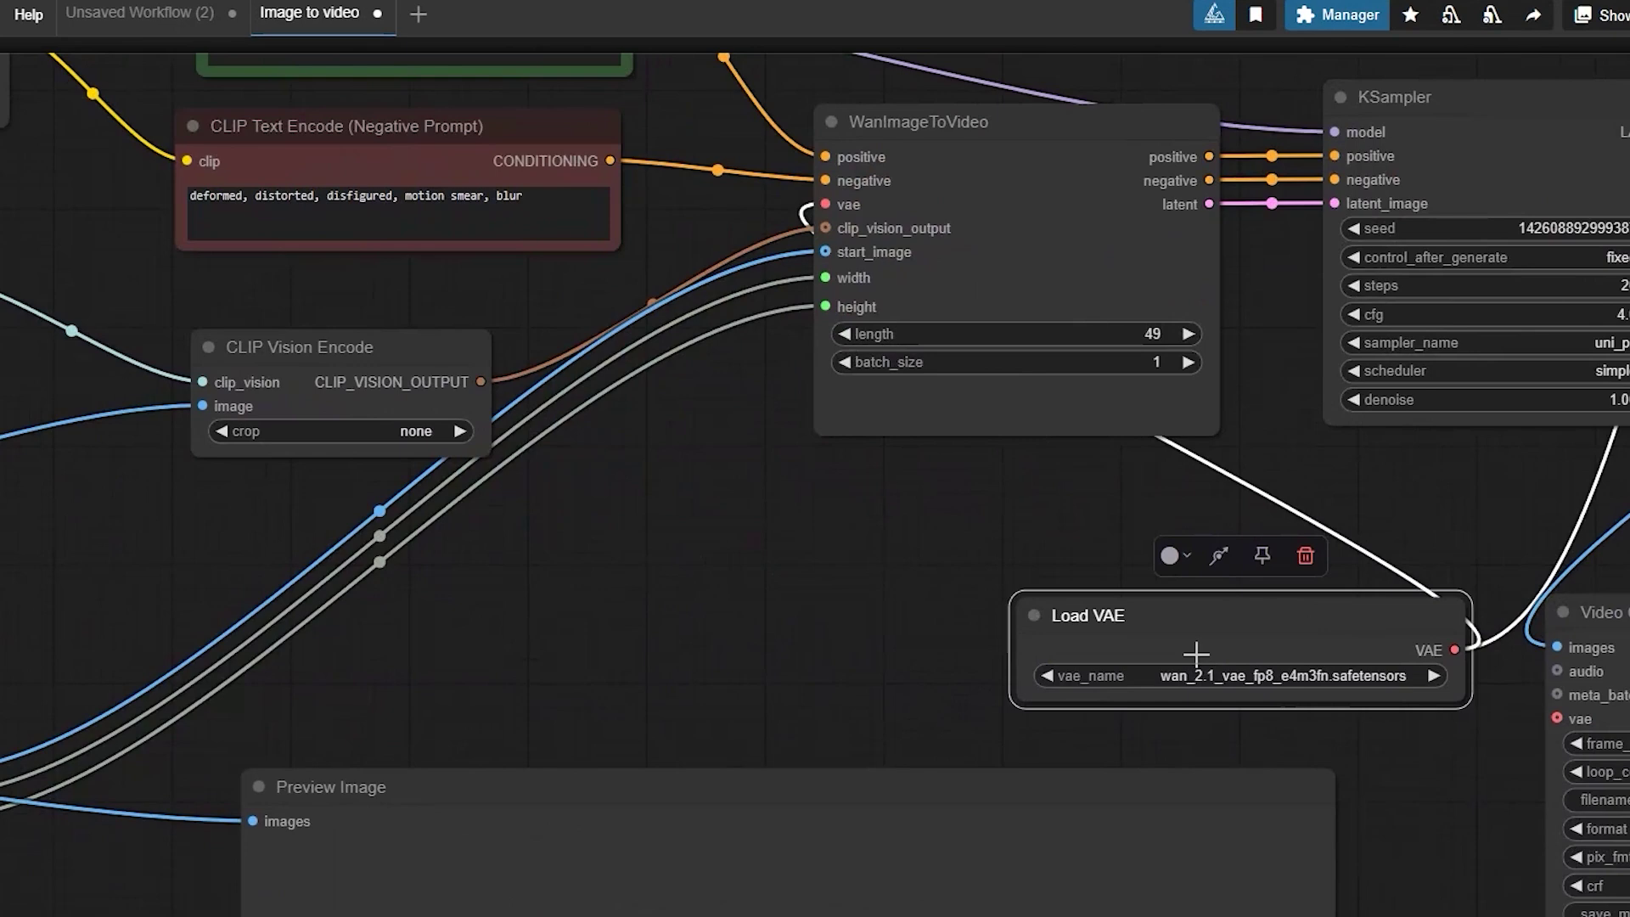
{"action": "left_click_drag", "start_coordinate": [1189, 635], "coordinate": [1151, 635]}
{"action": "scroll", "coordinate": [1146, 689], "scroll_direction": "up", "scroll_amount": 1}
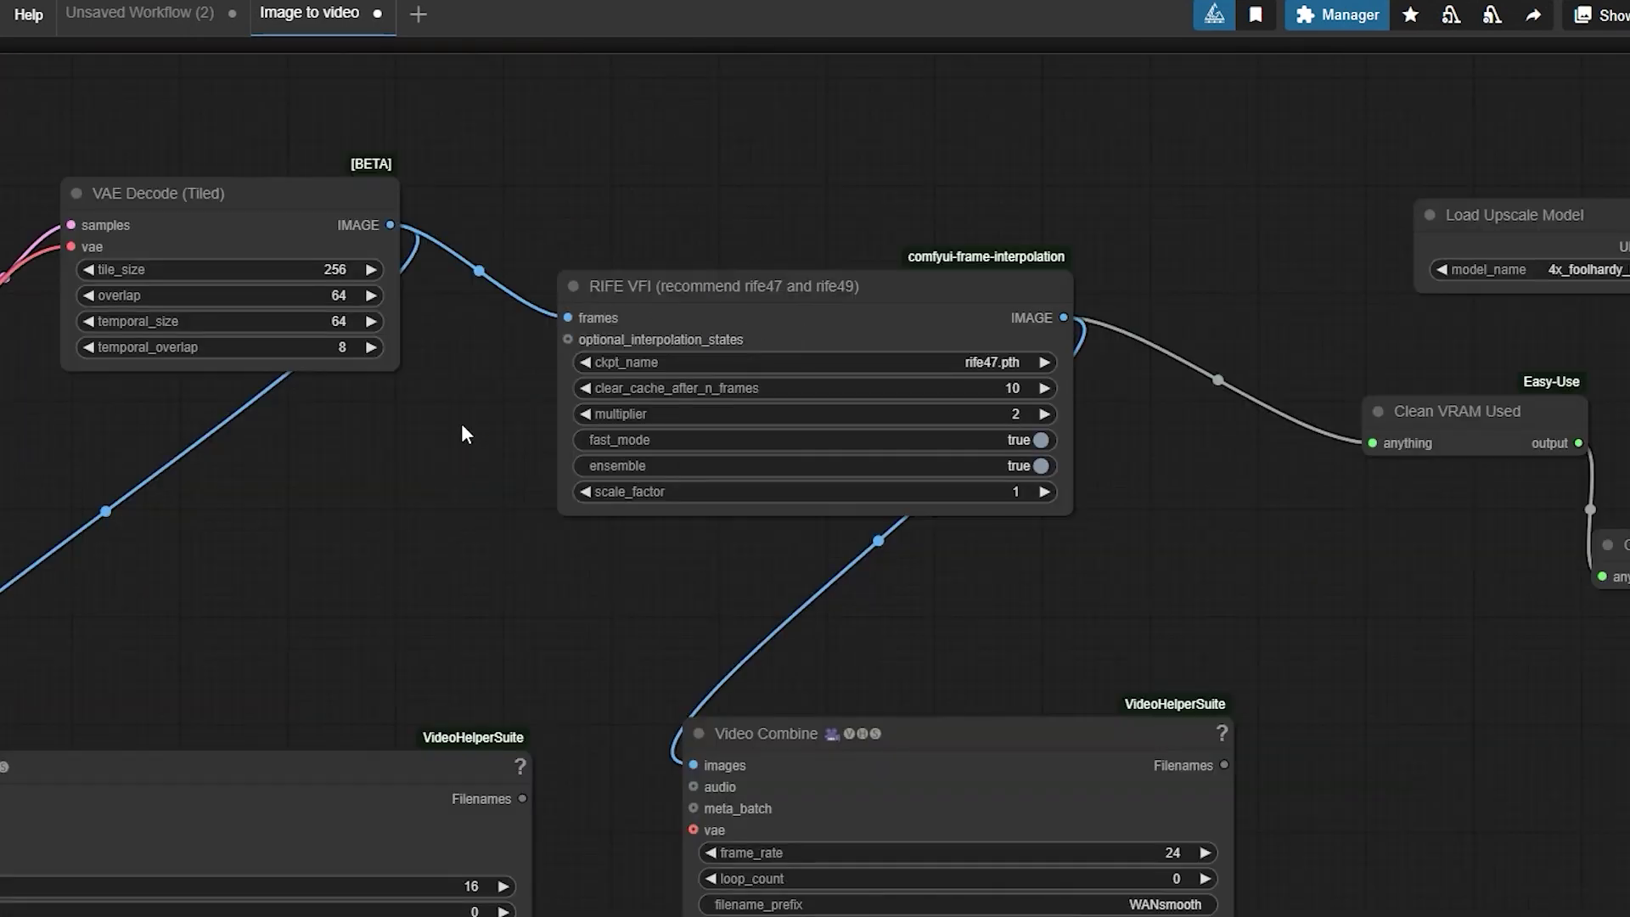
{"action": "scroll", "coordinate": [465, 419], "scroll_direction": "up", "scroll_amount": 1}
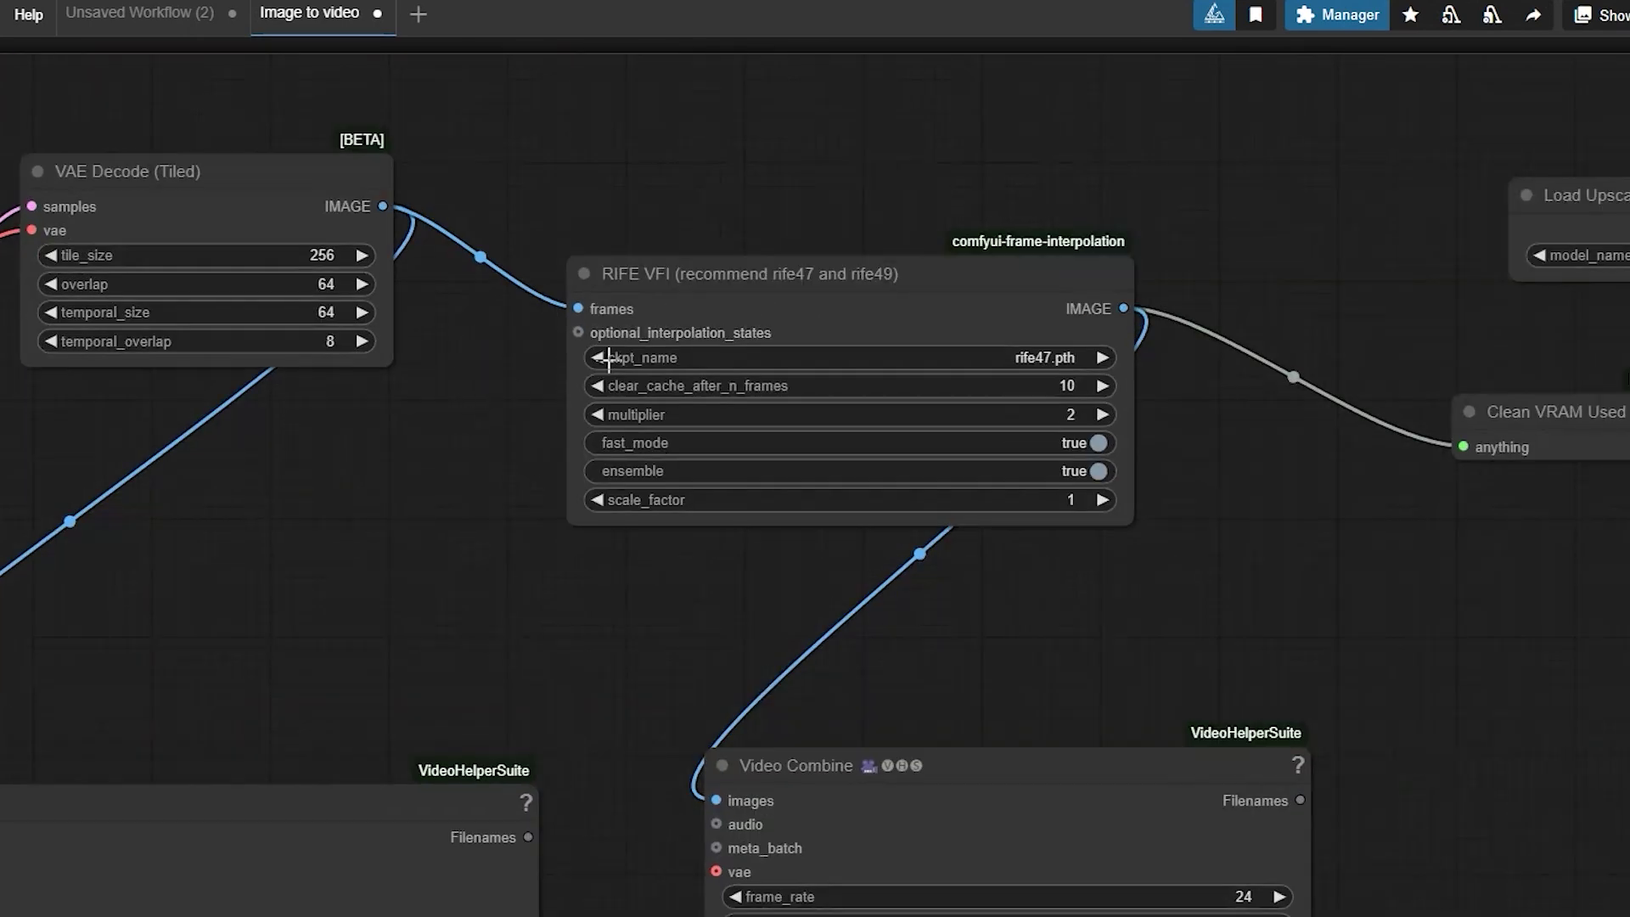
Step: Set RIFE VFI's checkpoint to rife47.pth and confirm a frame multiplier of 2
{"action": "left_click", "coordinate": [840, 287]}
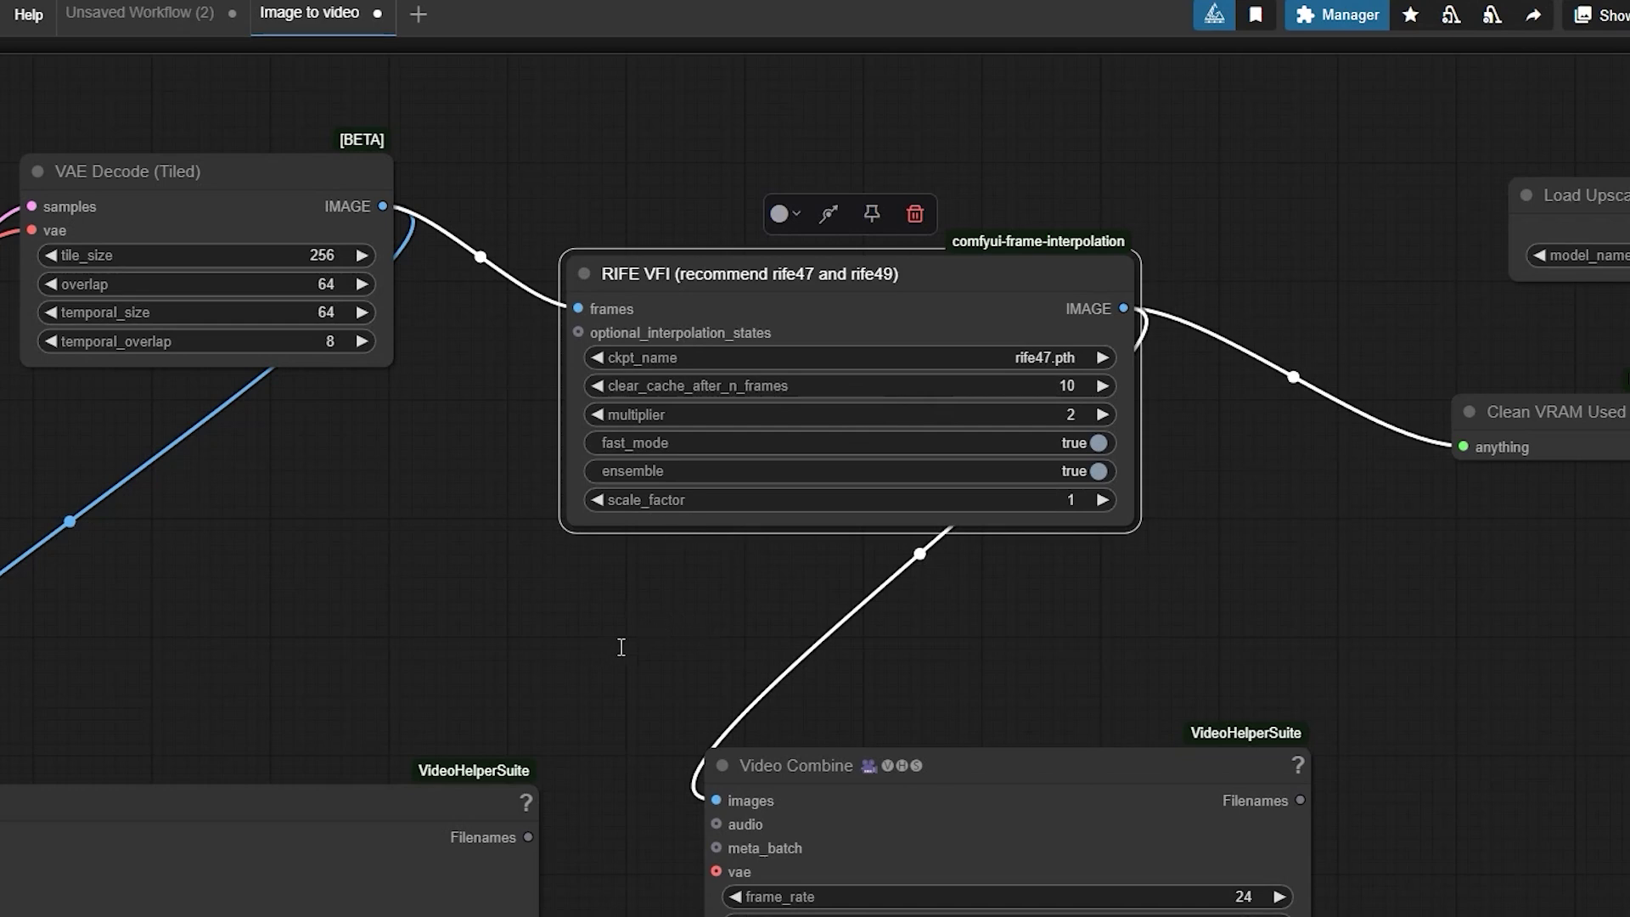
{"action": "scroll", "coordinate": [485, 378], "scroll_direction": "up", "scroll_amount": 2}
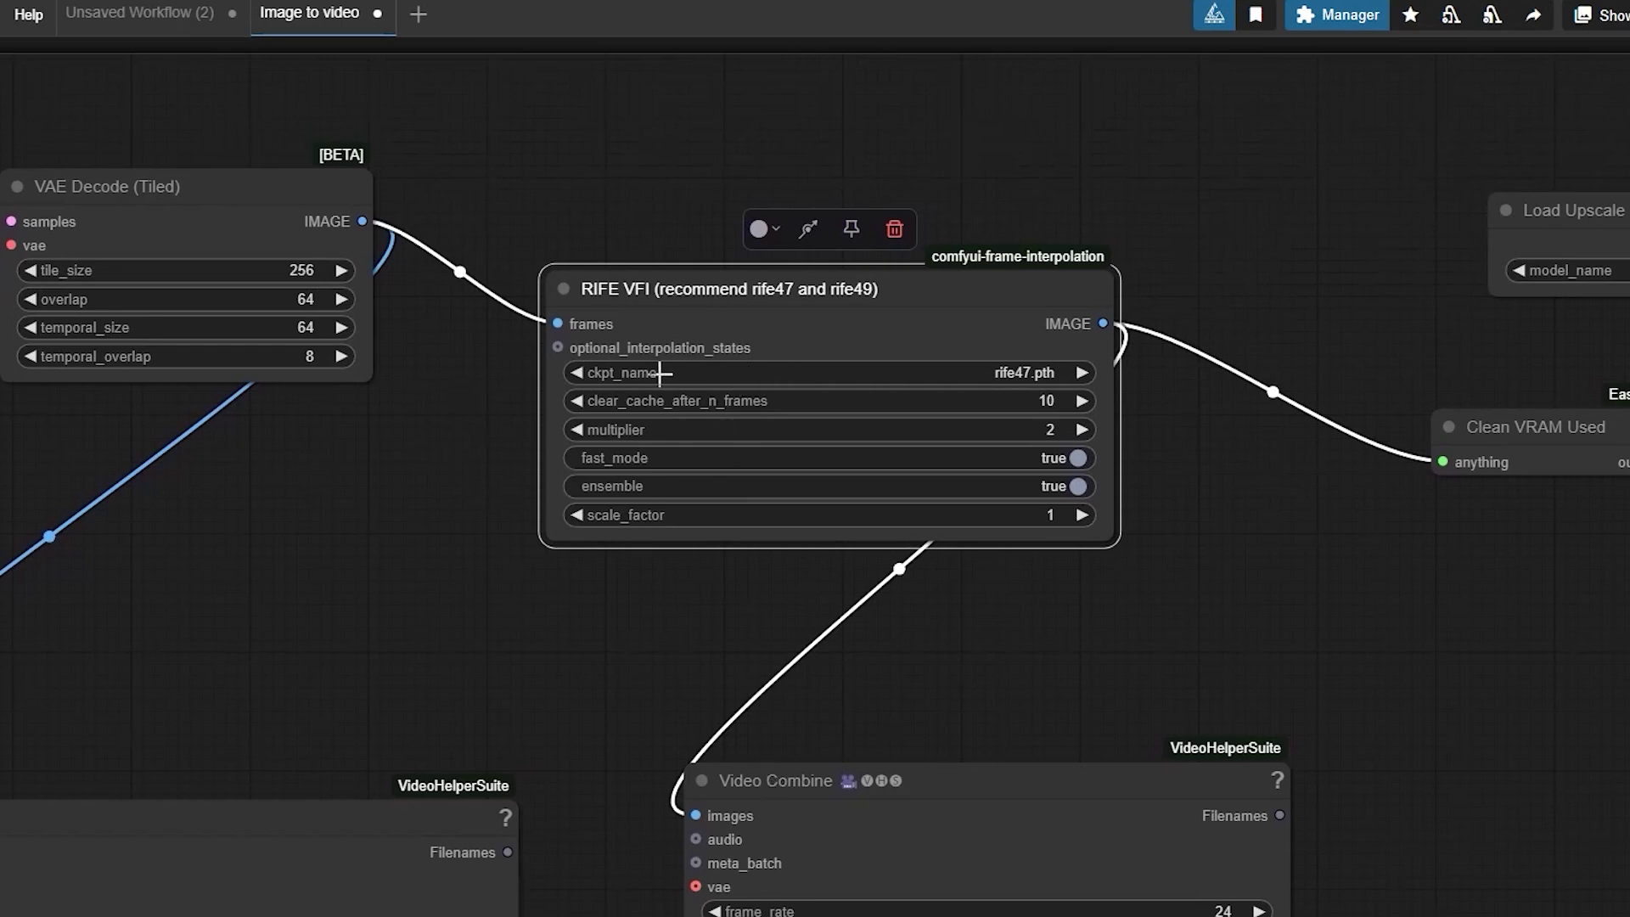
{"action": "left_click", "coordinate": [1018, 372]}
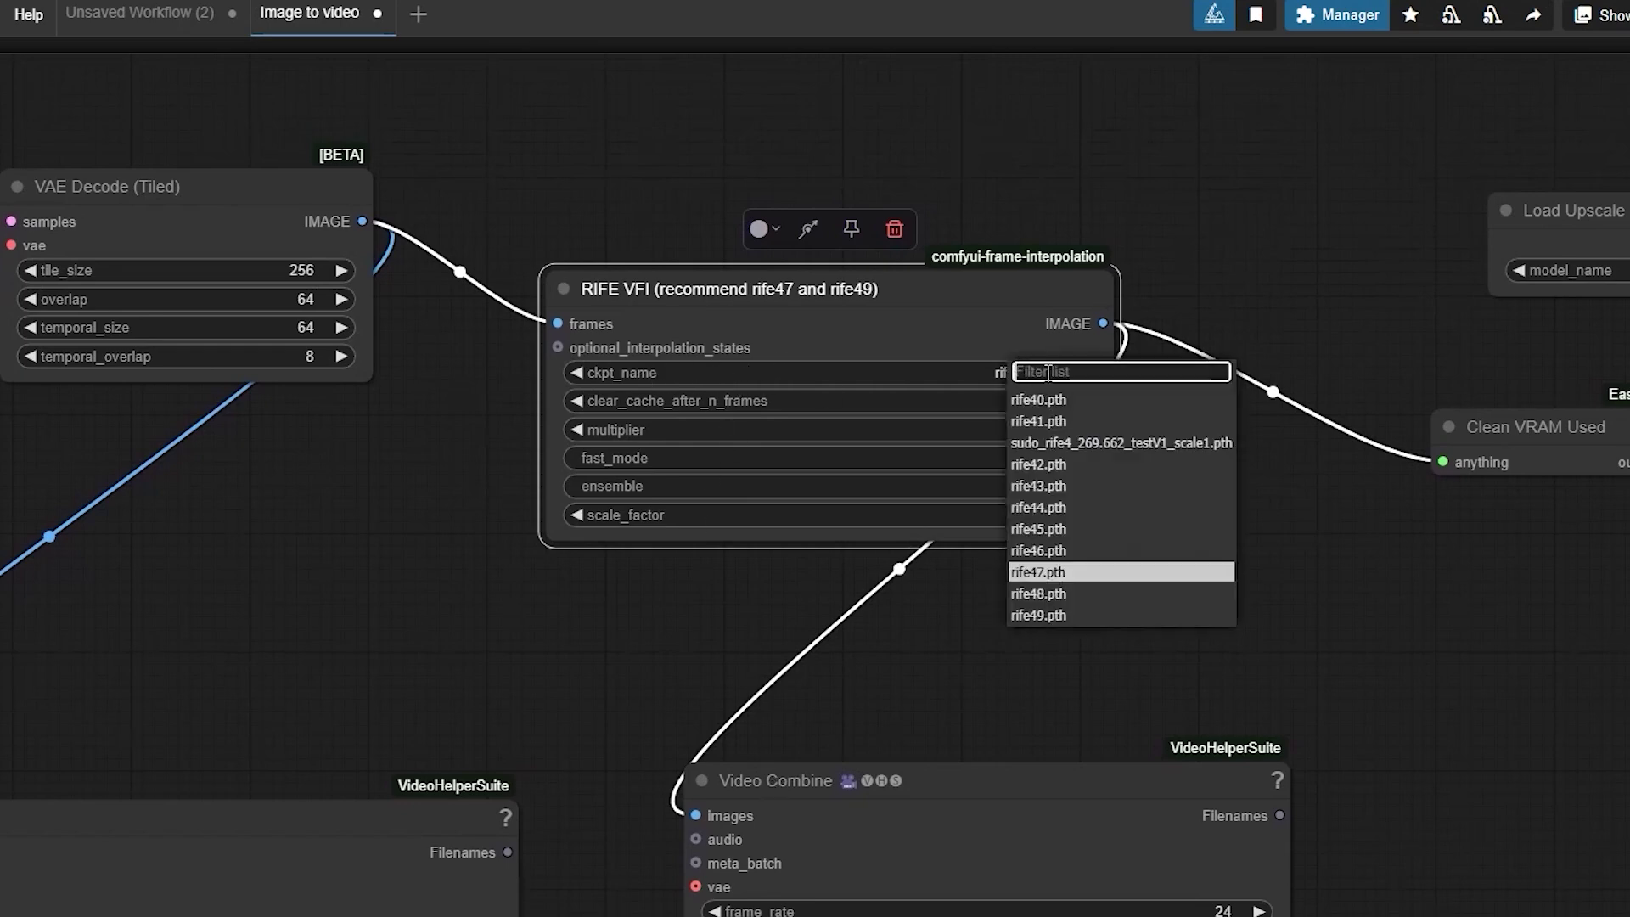
{"action": "left_click", "coordinate": [1059, 574]}
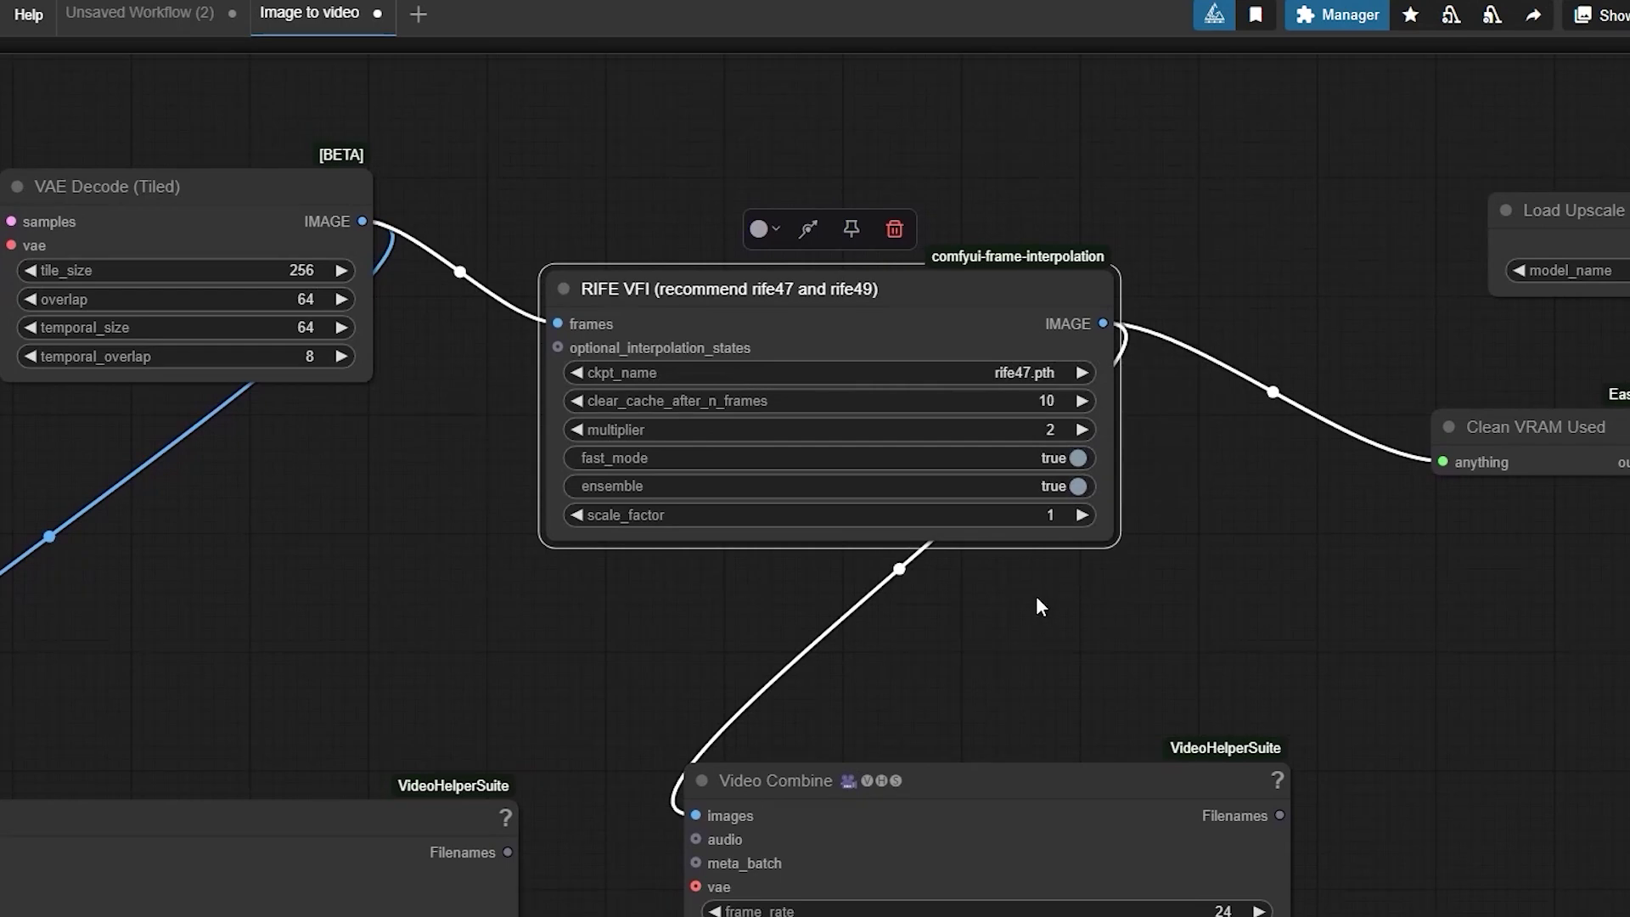
{"action": "left_click_drag", "start_coordinate": [1038, 598], "coordinate": [1089, 556]}
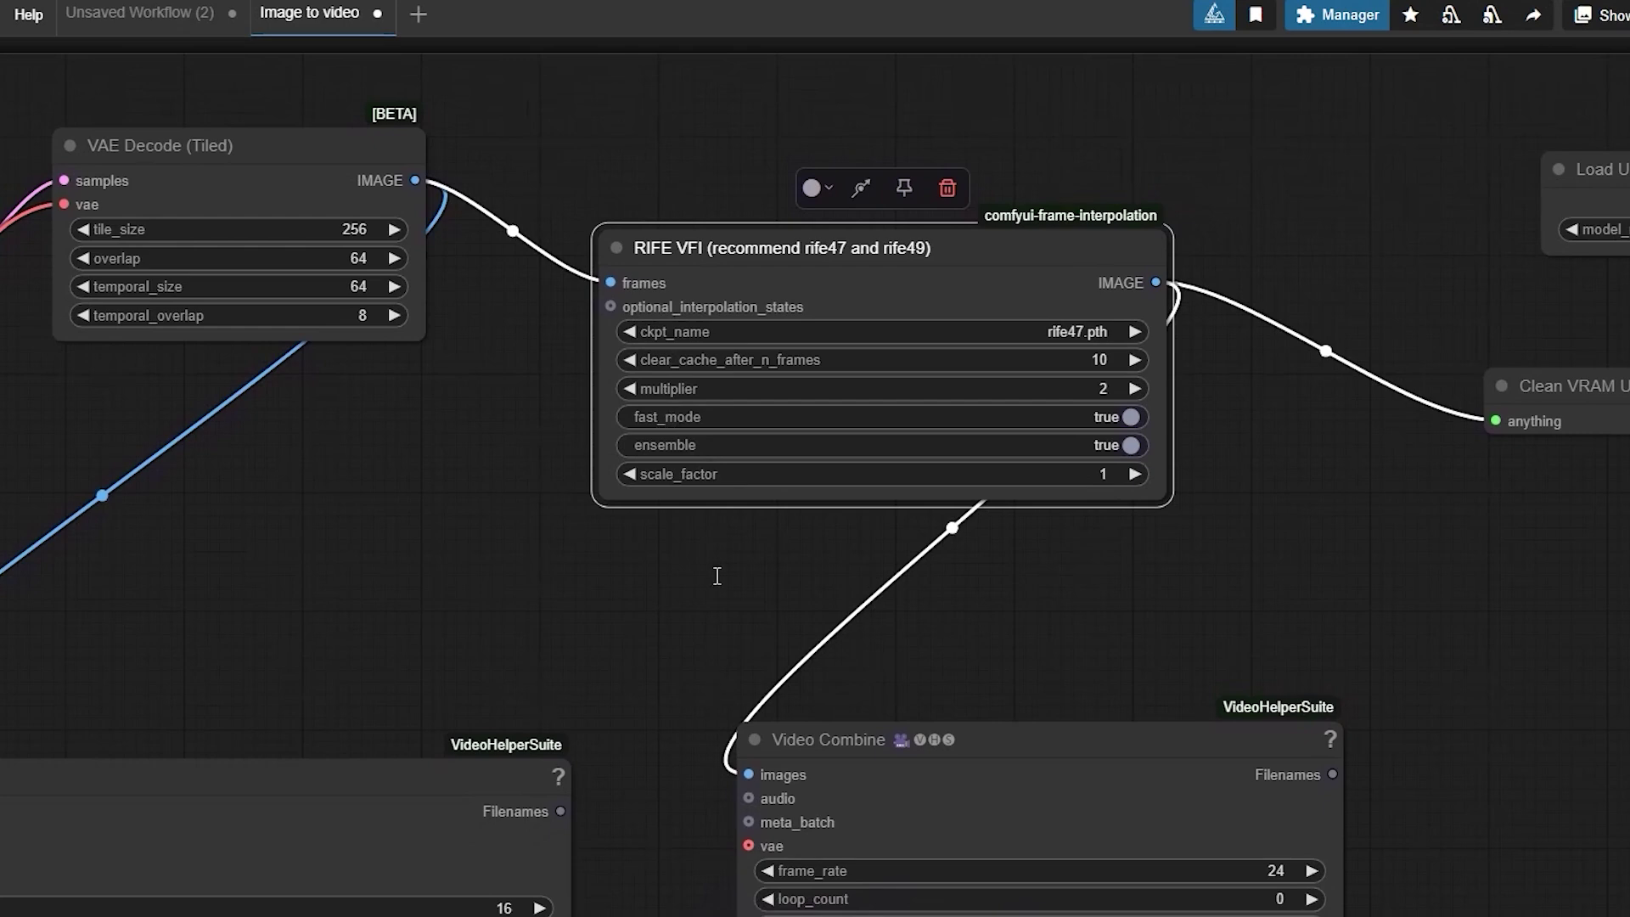
{"action": "left_click", "coordinate": [716, 390]}
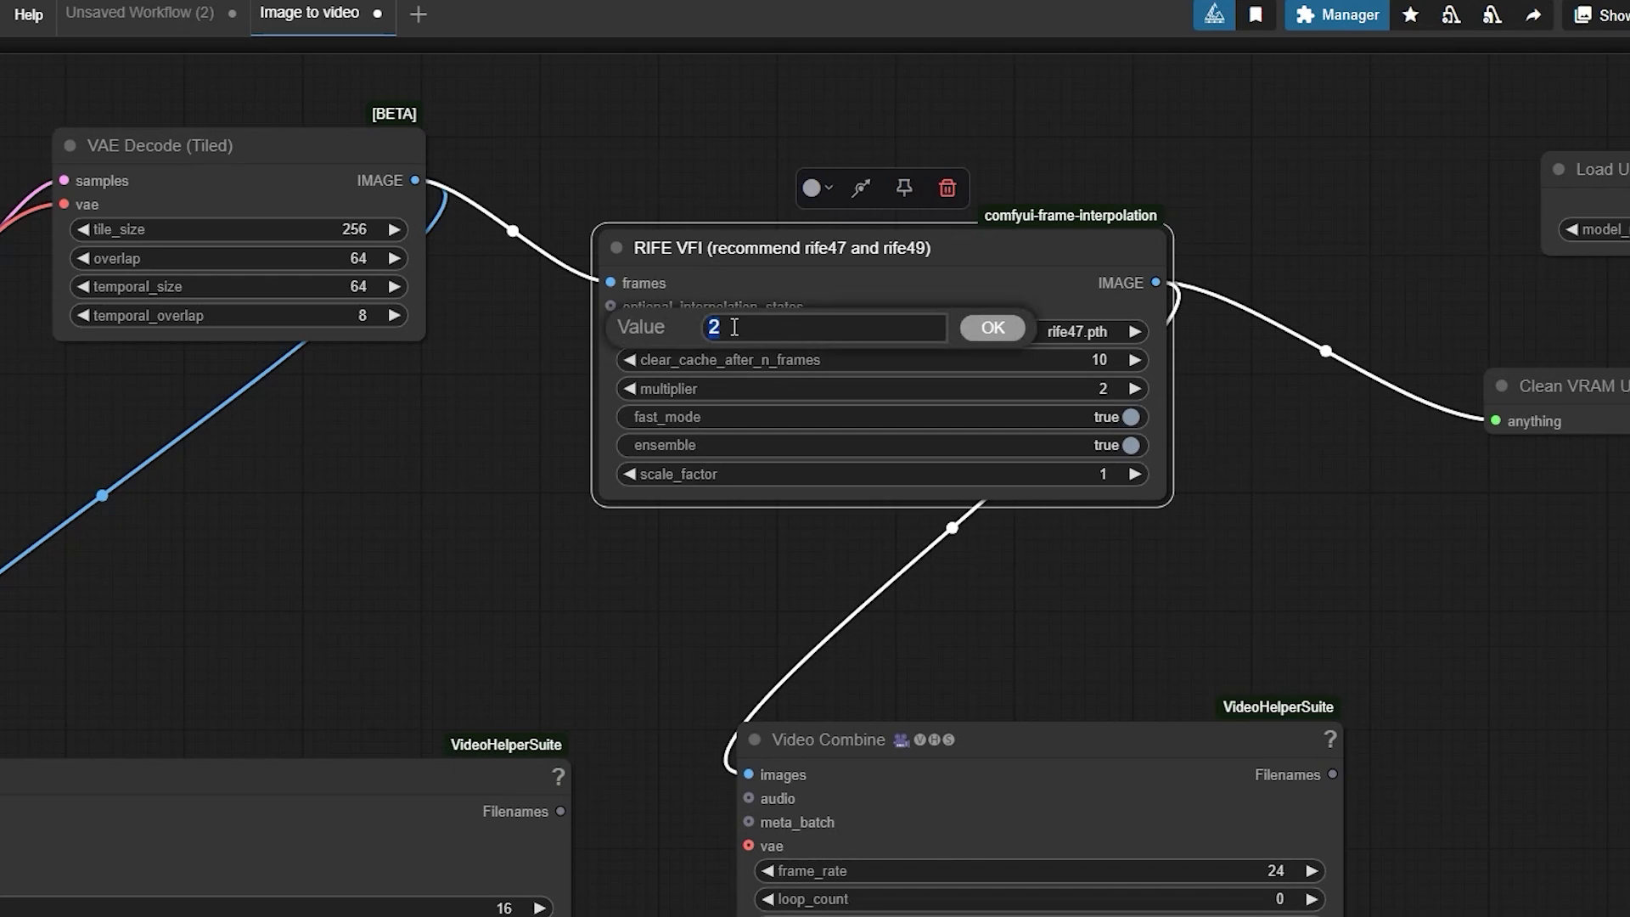
{"action": "left_click", "coordinate": [984, 339]}
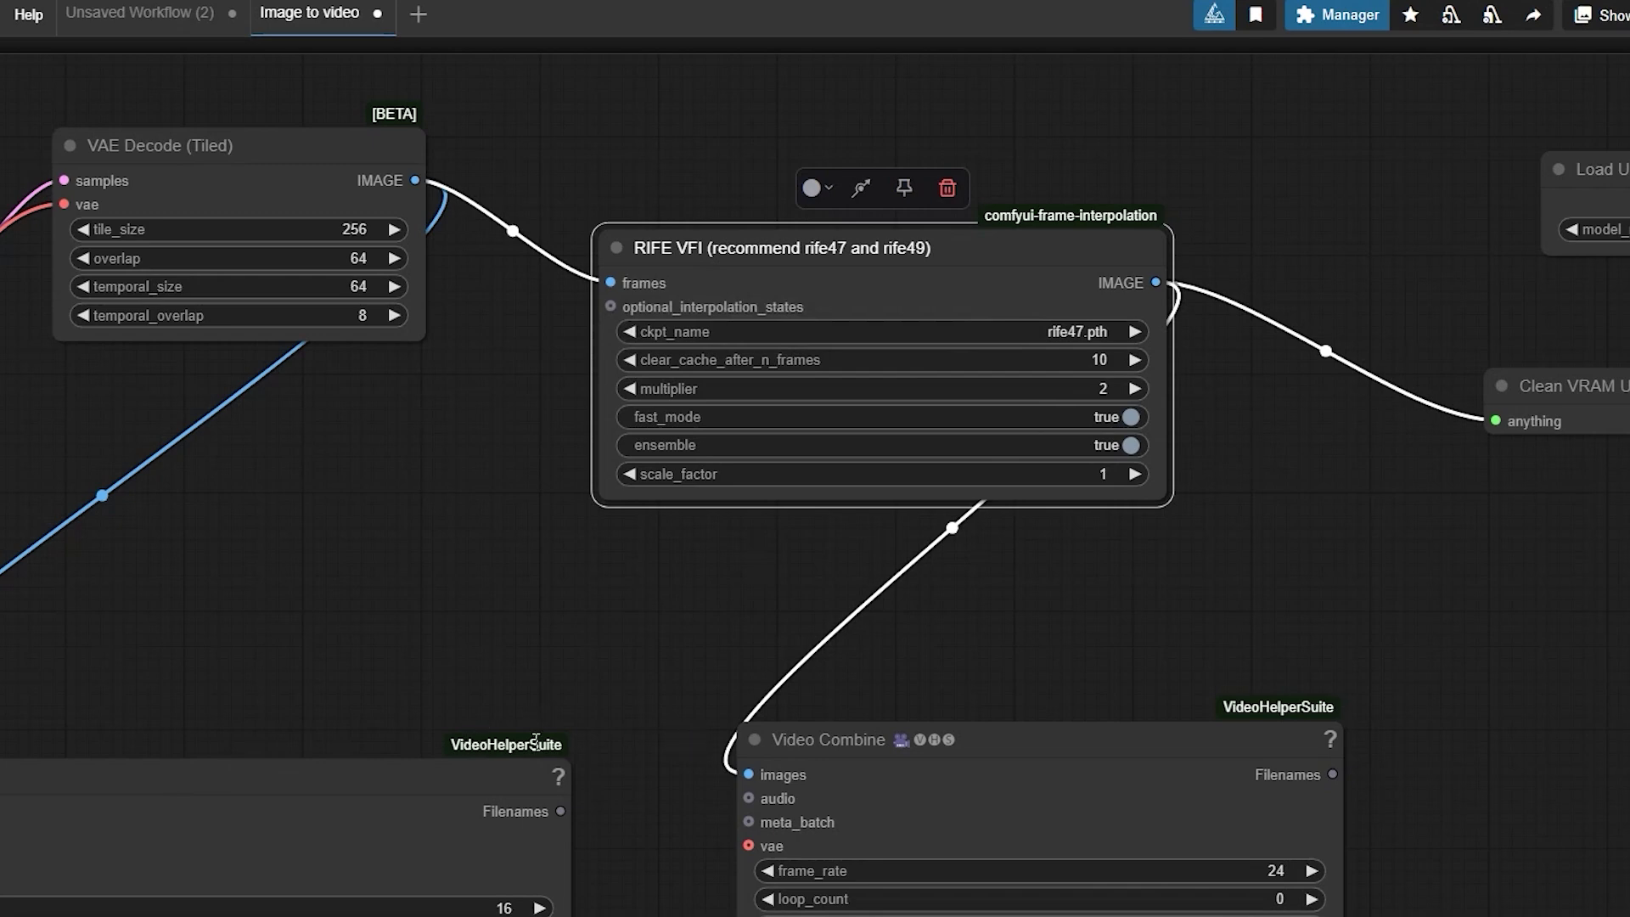
{"action": "left_click_drag", "start_coordinate": [1079, 569], "coordinate": [1076, 569]}
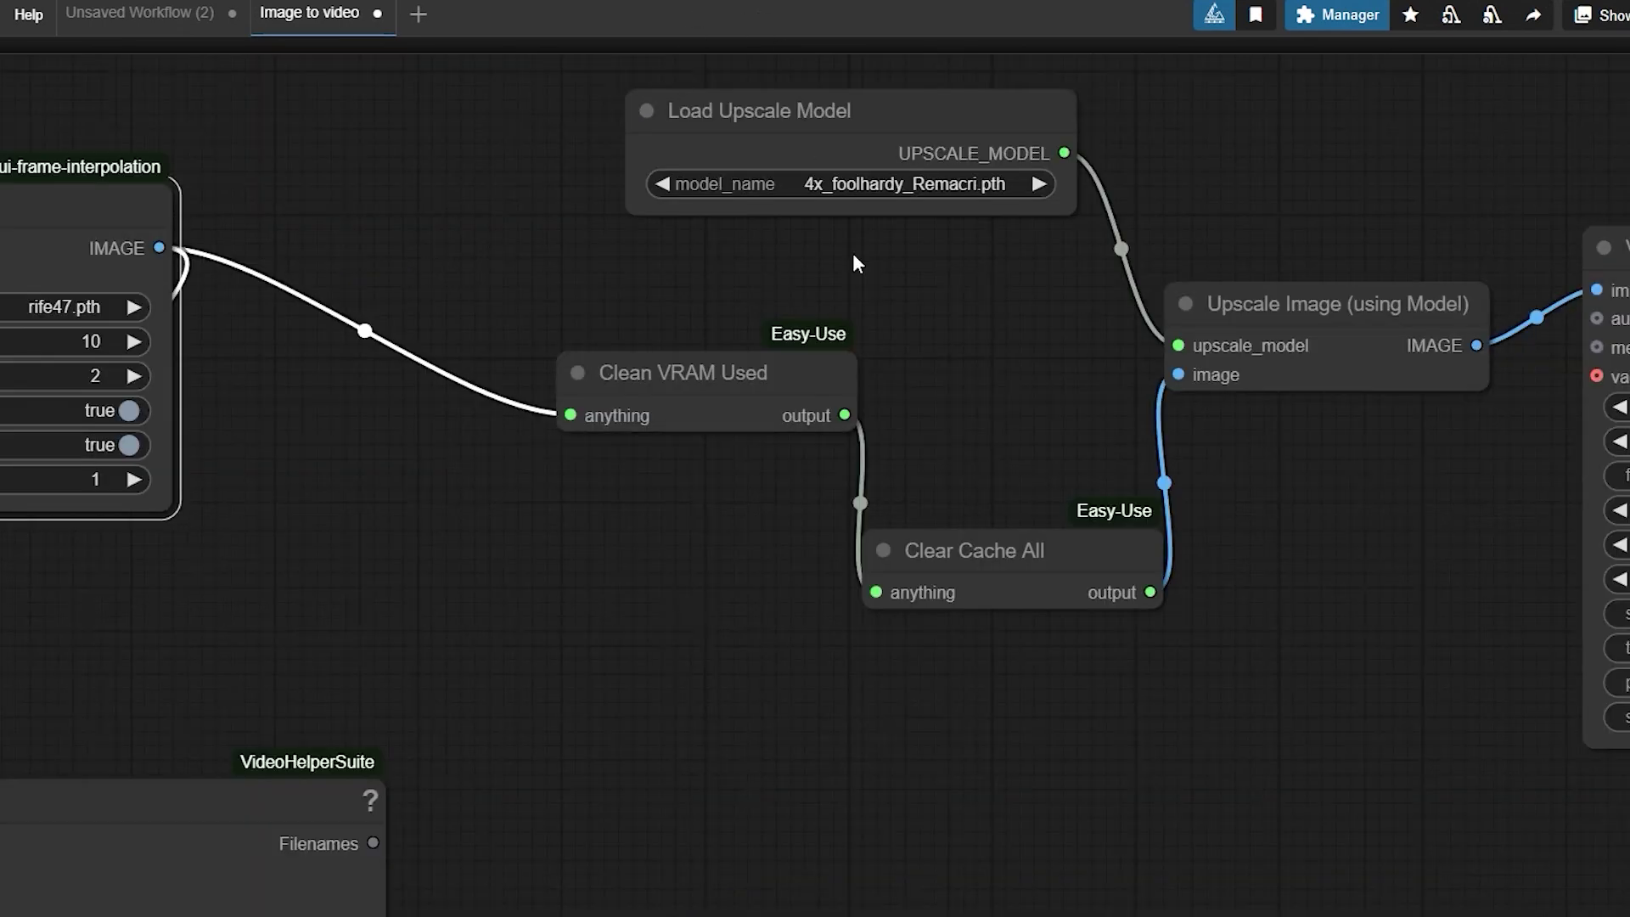
{"action": "left_click_drag", "start_coordinate": [936, 323], "coordinate": [942, 331]}
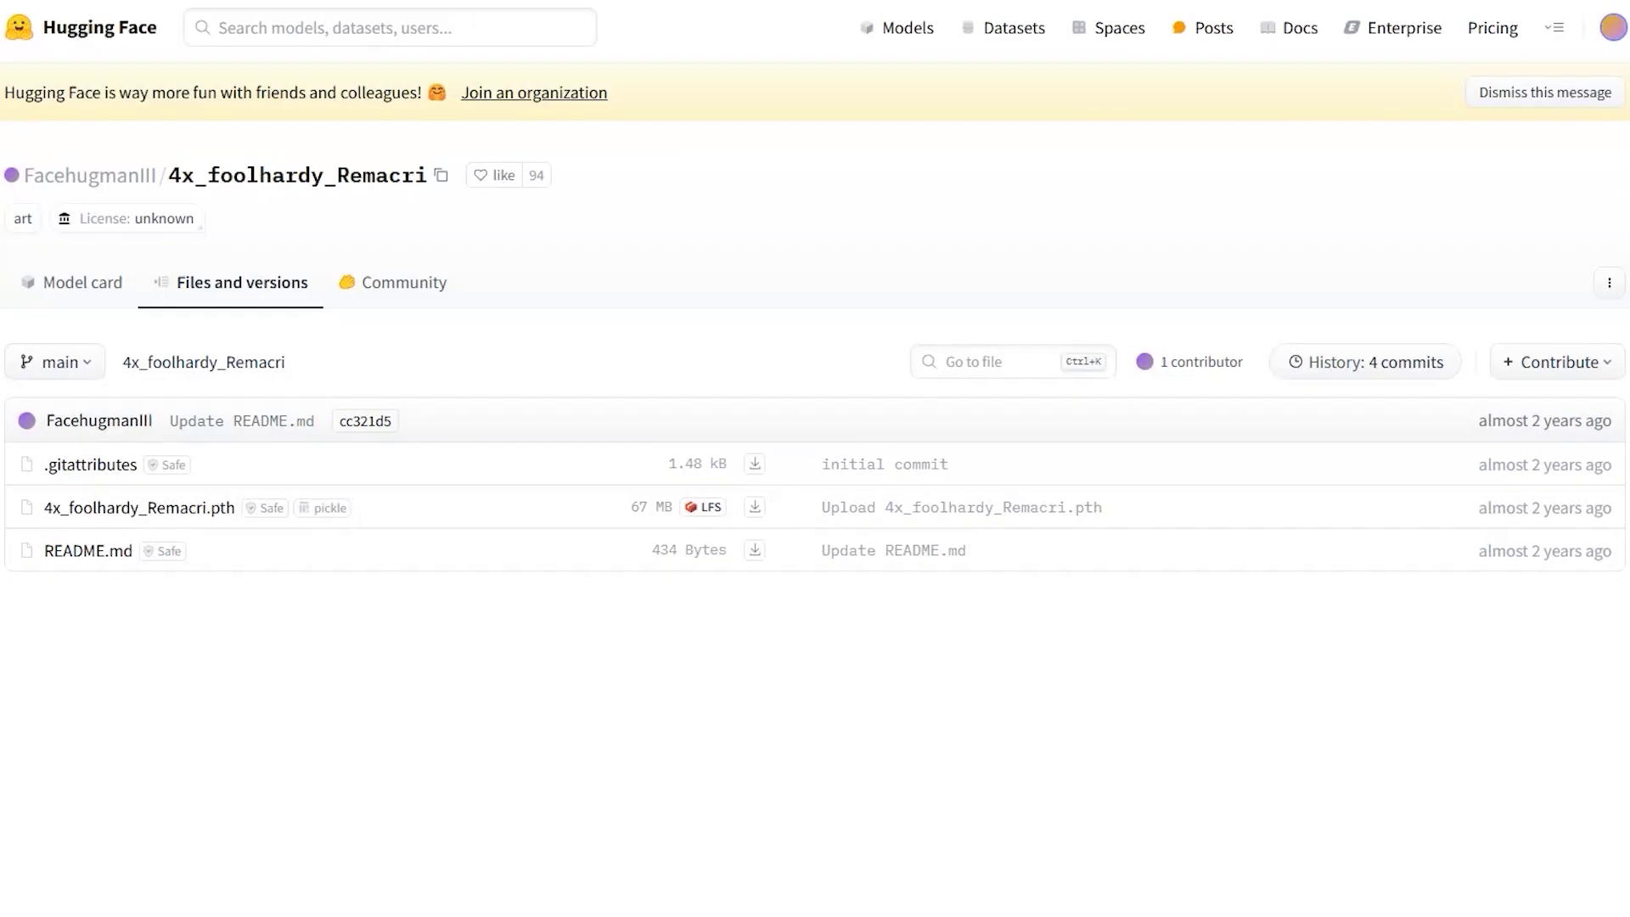
{"action": "left_click_drag", "start_coordinate": [19, 502], "coordinate": [237, 520]}
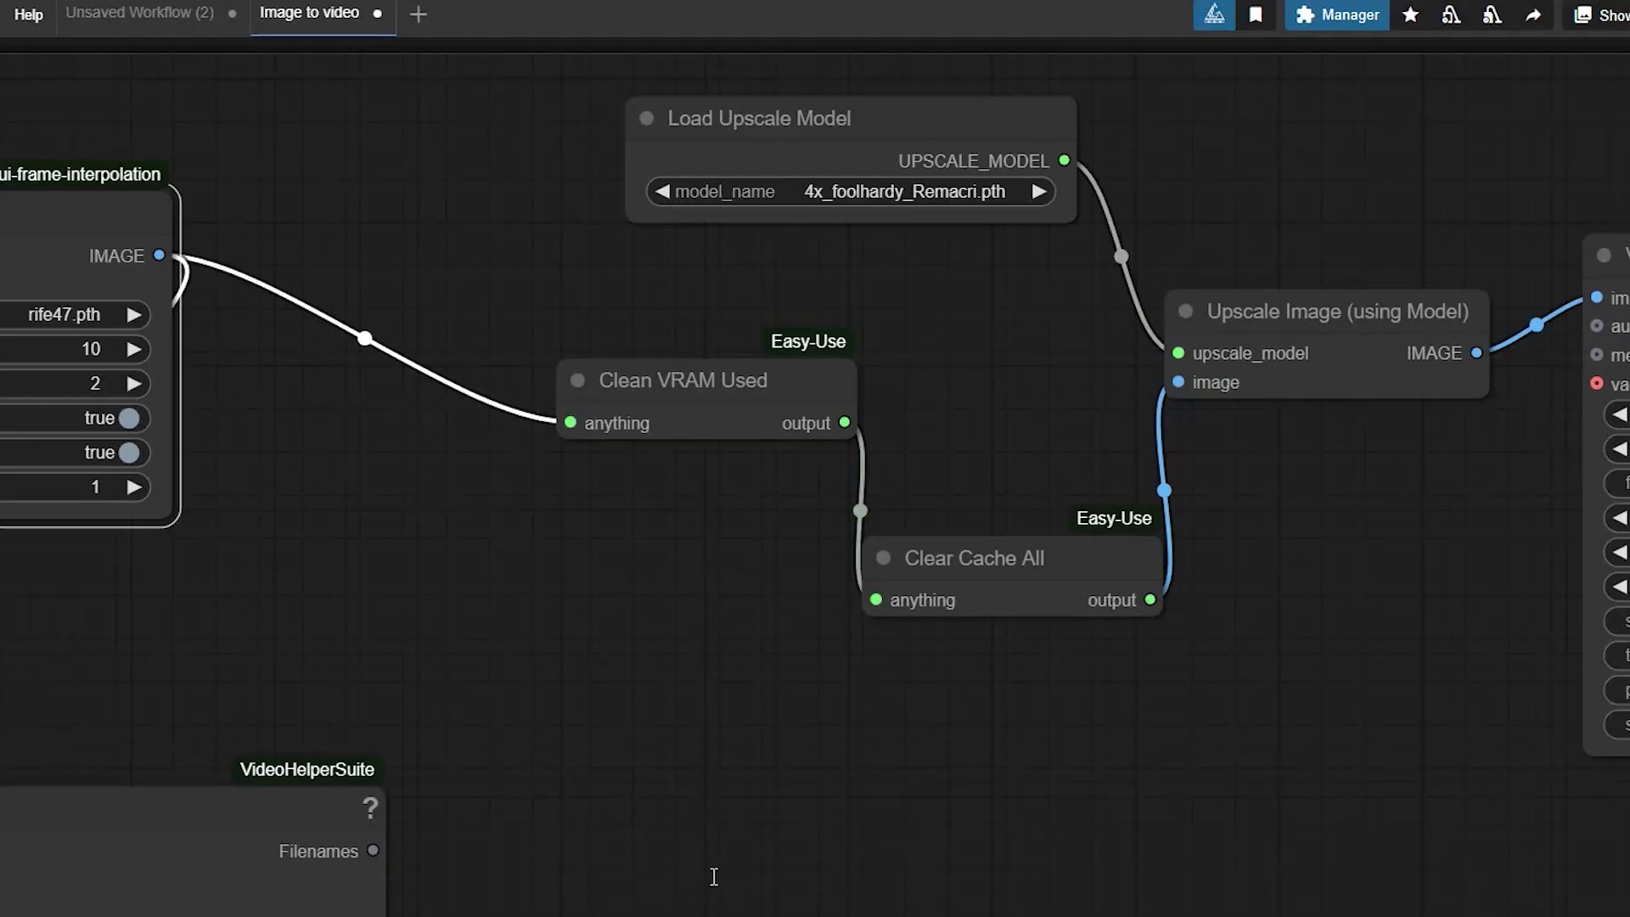
{"action": "left_click_drag", "start_coordinate": [360, 374], "coordinate": [1405, 336]}
{"action": "scroll", "coordinate": [567, 487], "scroll_direction": "down", "scroll_amount": 2}
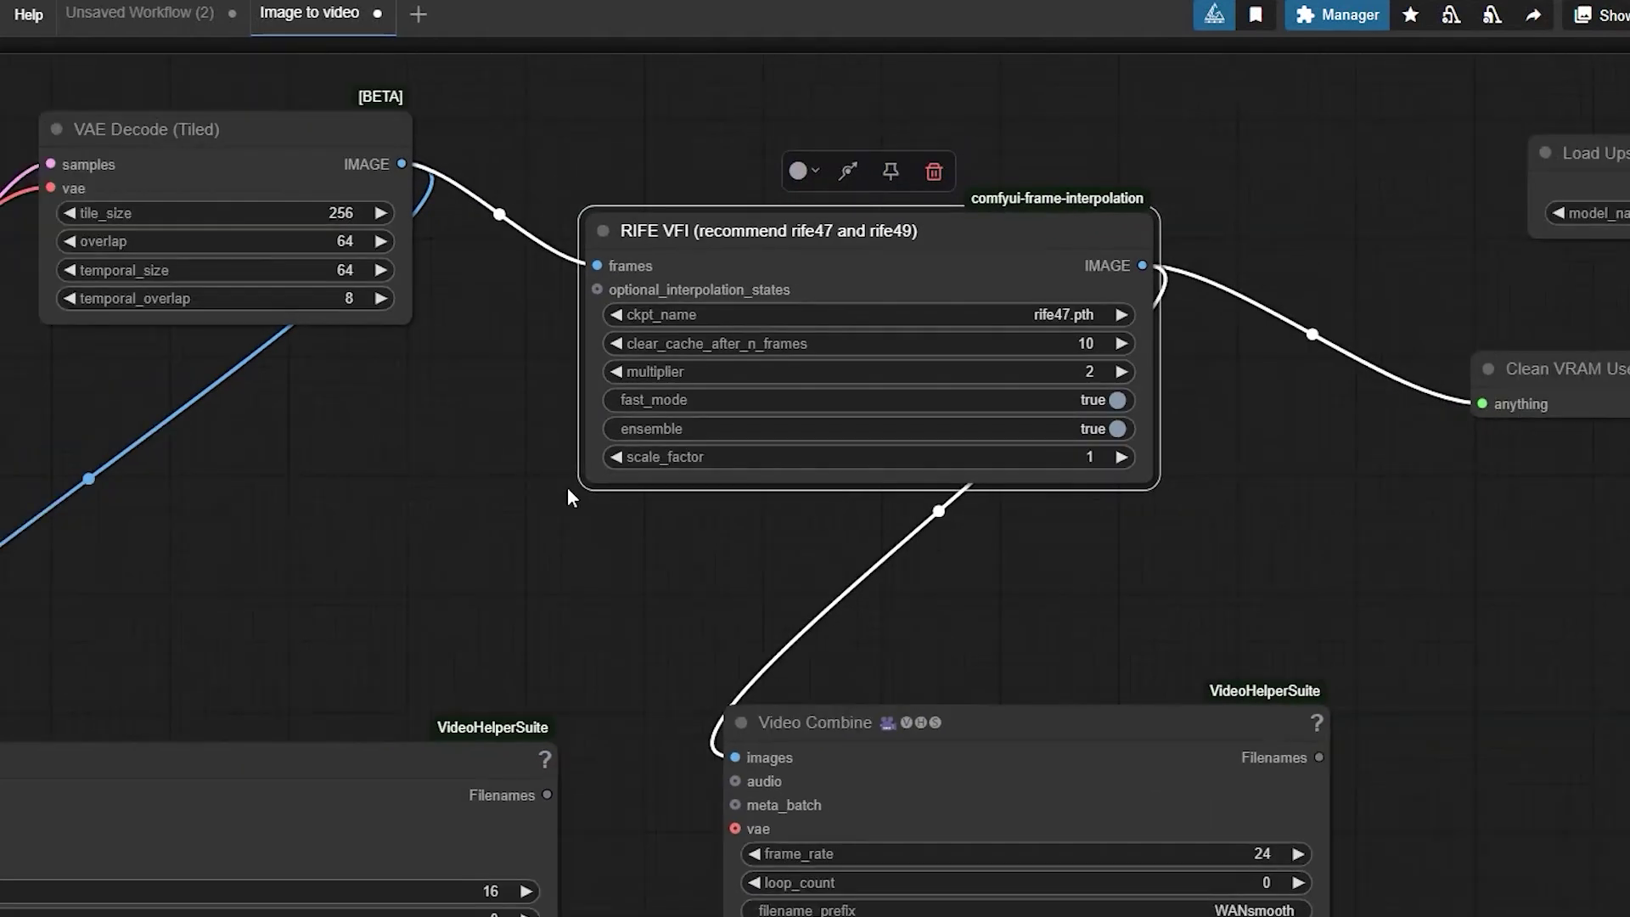
{"action": "left_click_drag", "start_coordinate": [567, 486], "coordinate": [1331, 478]}
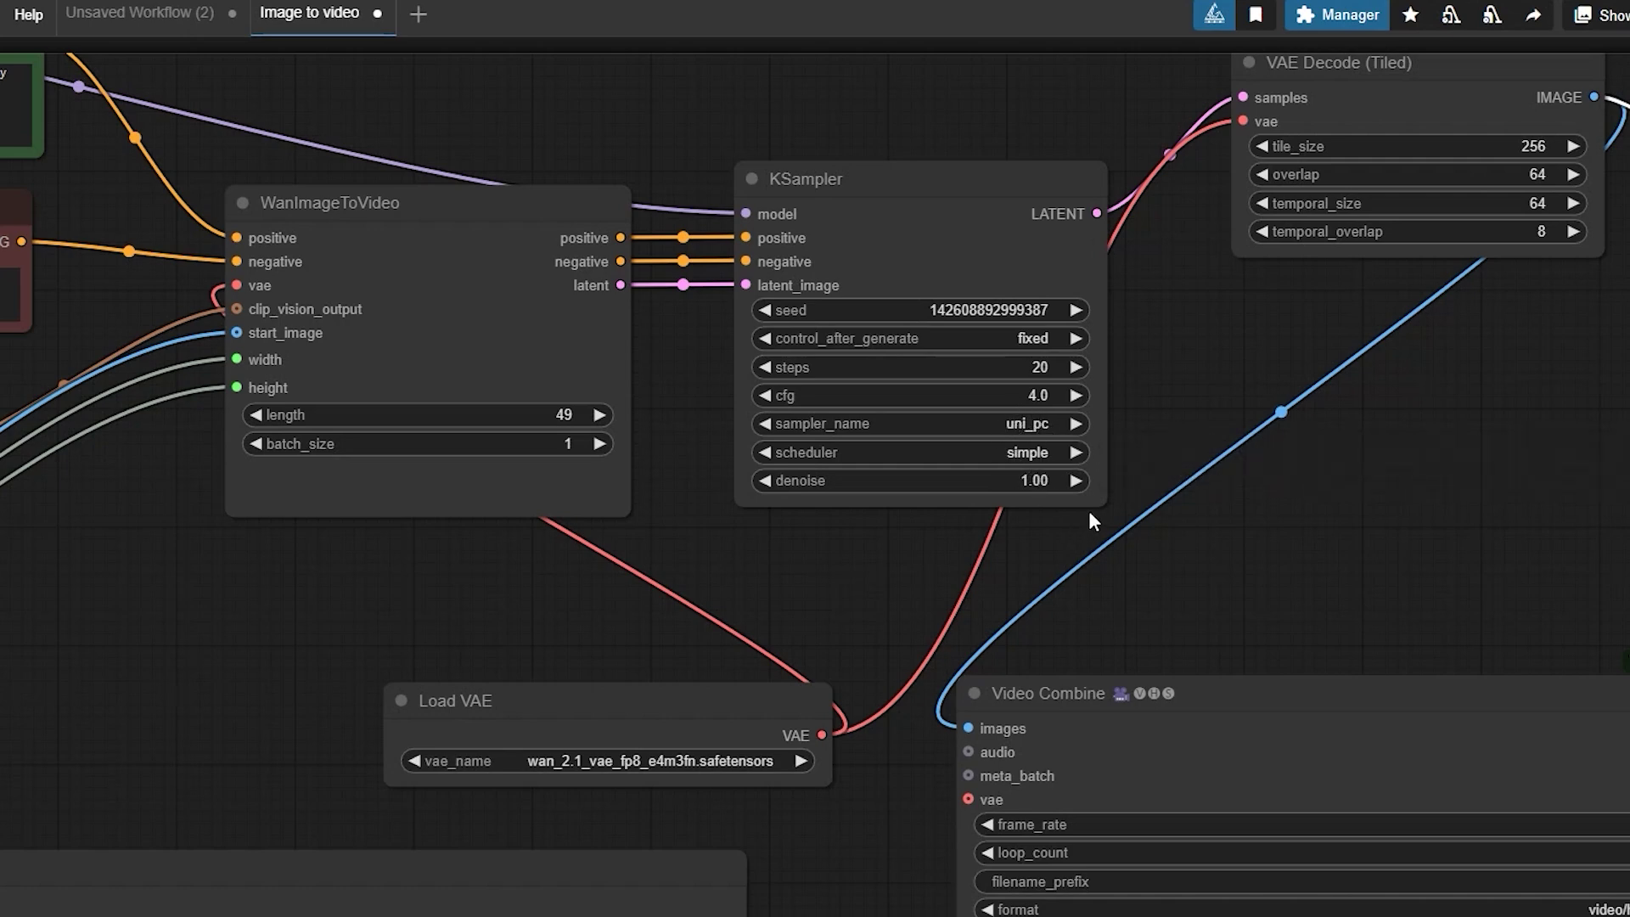
{"action": "left_click", "coordinate": [1041, 424]}
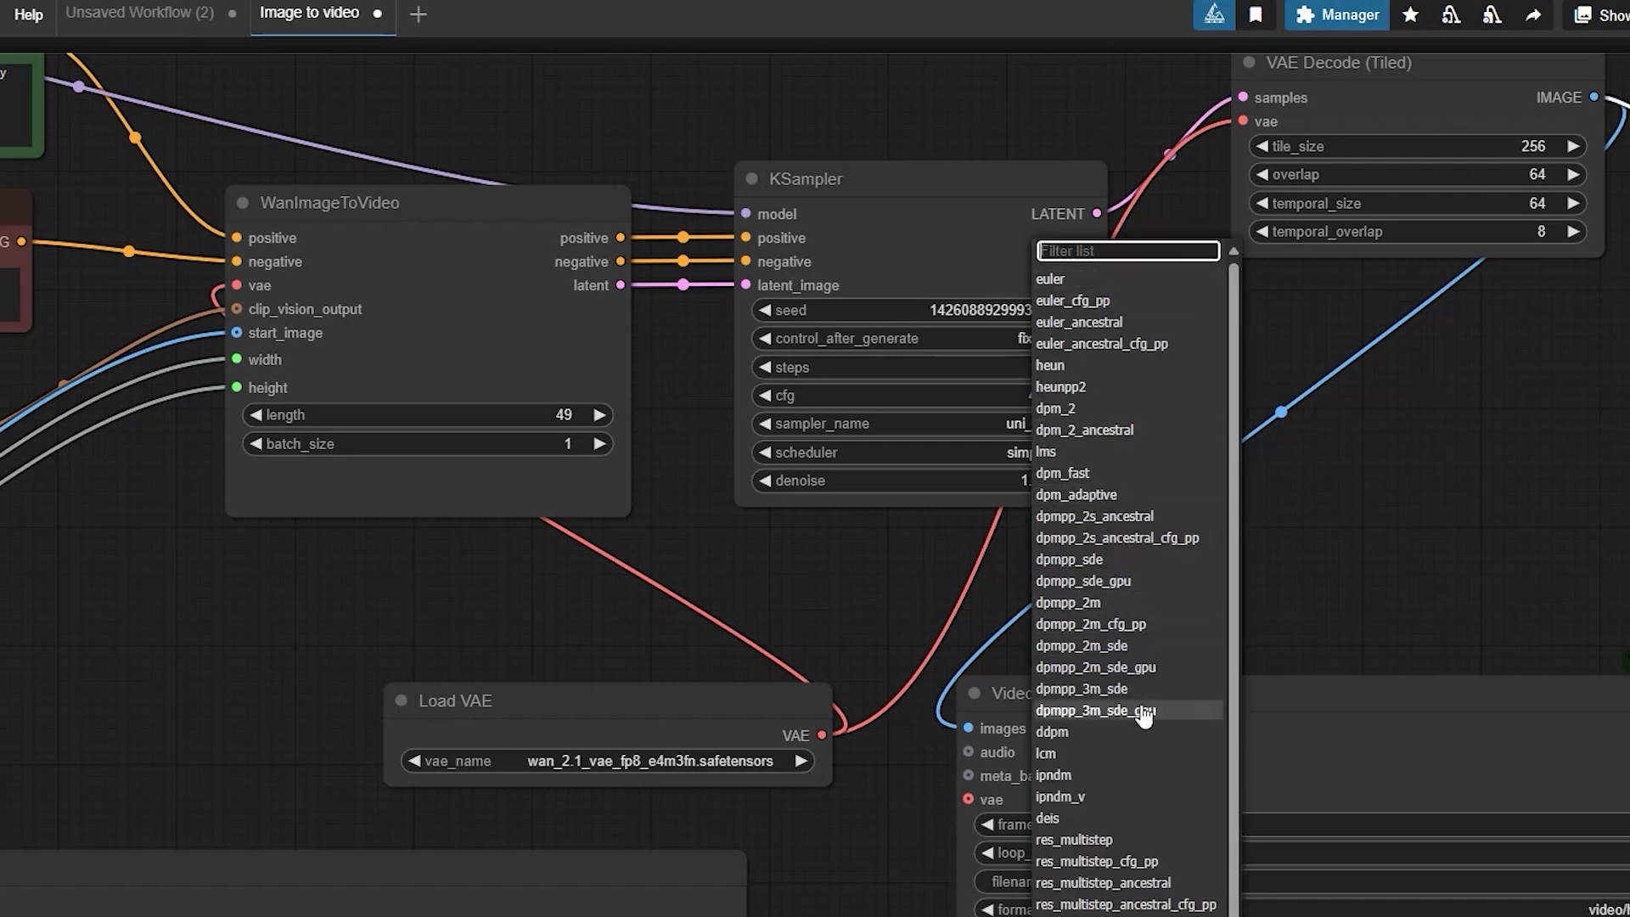
{"action": "key", "text": "Escape"}
{"action": "left_click", "coordinate": [1043, 366]}
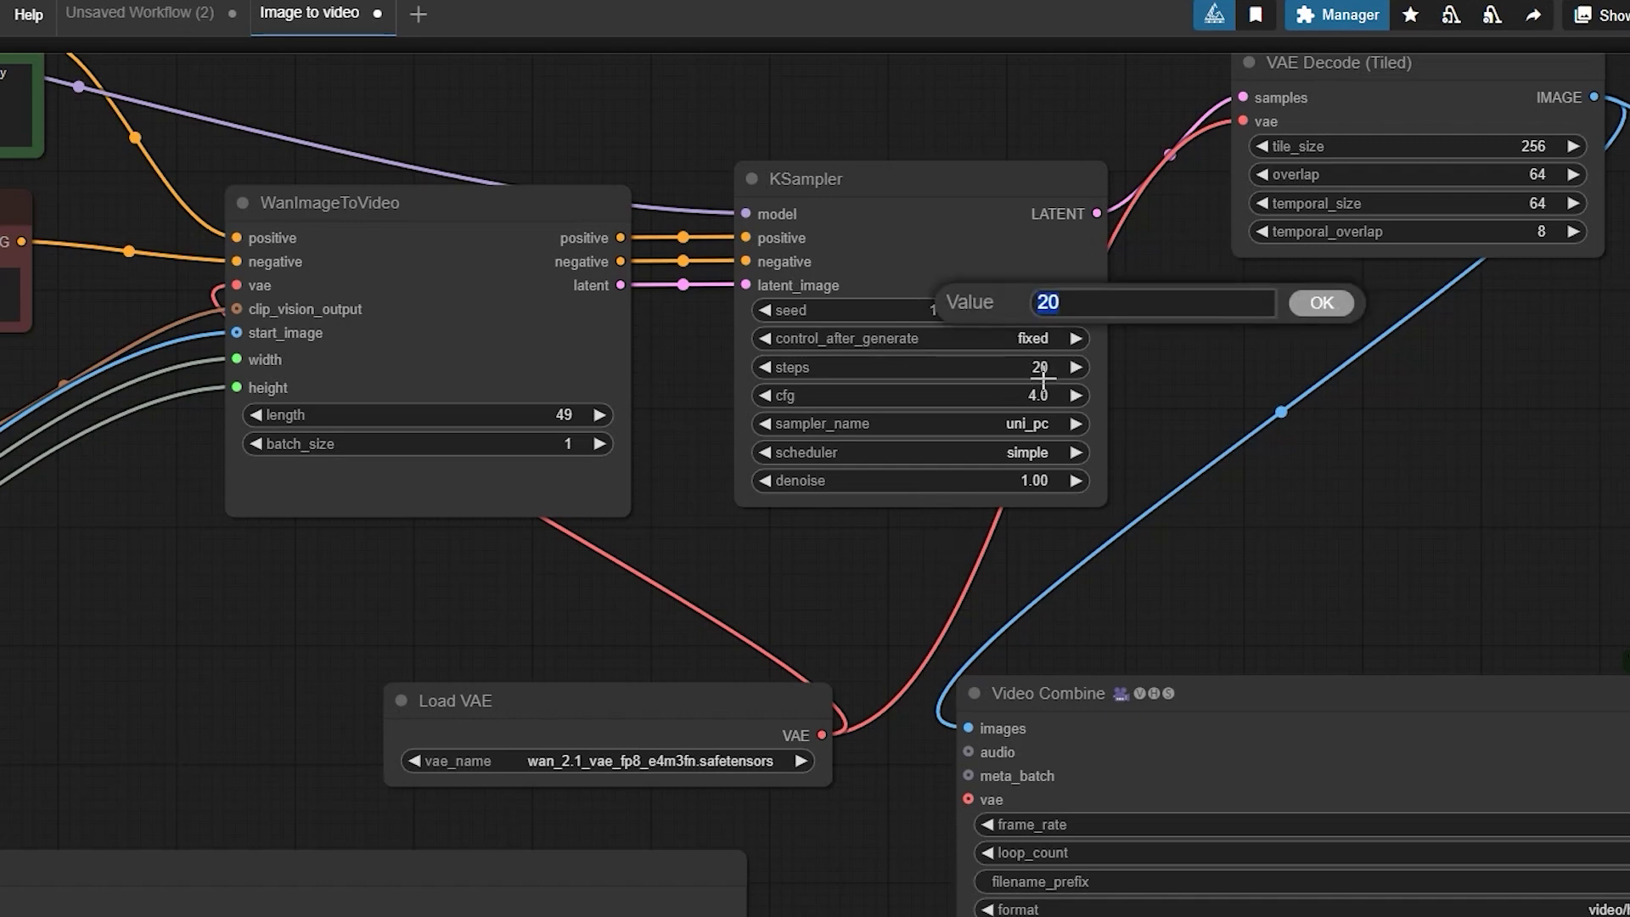
{"action": "left_click", "coordinate": [1322, 304]}
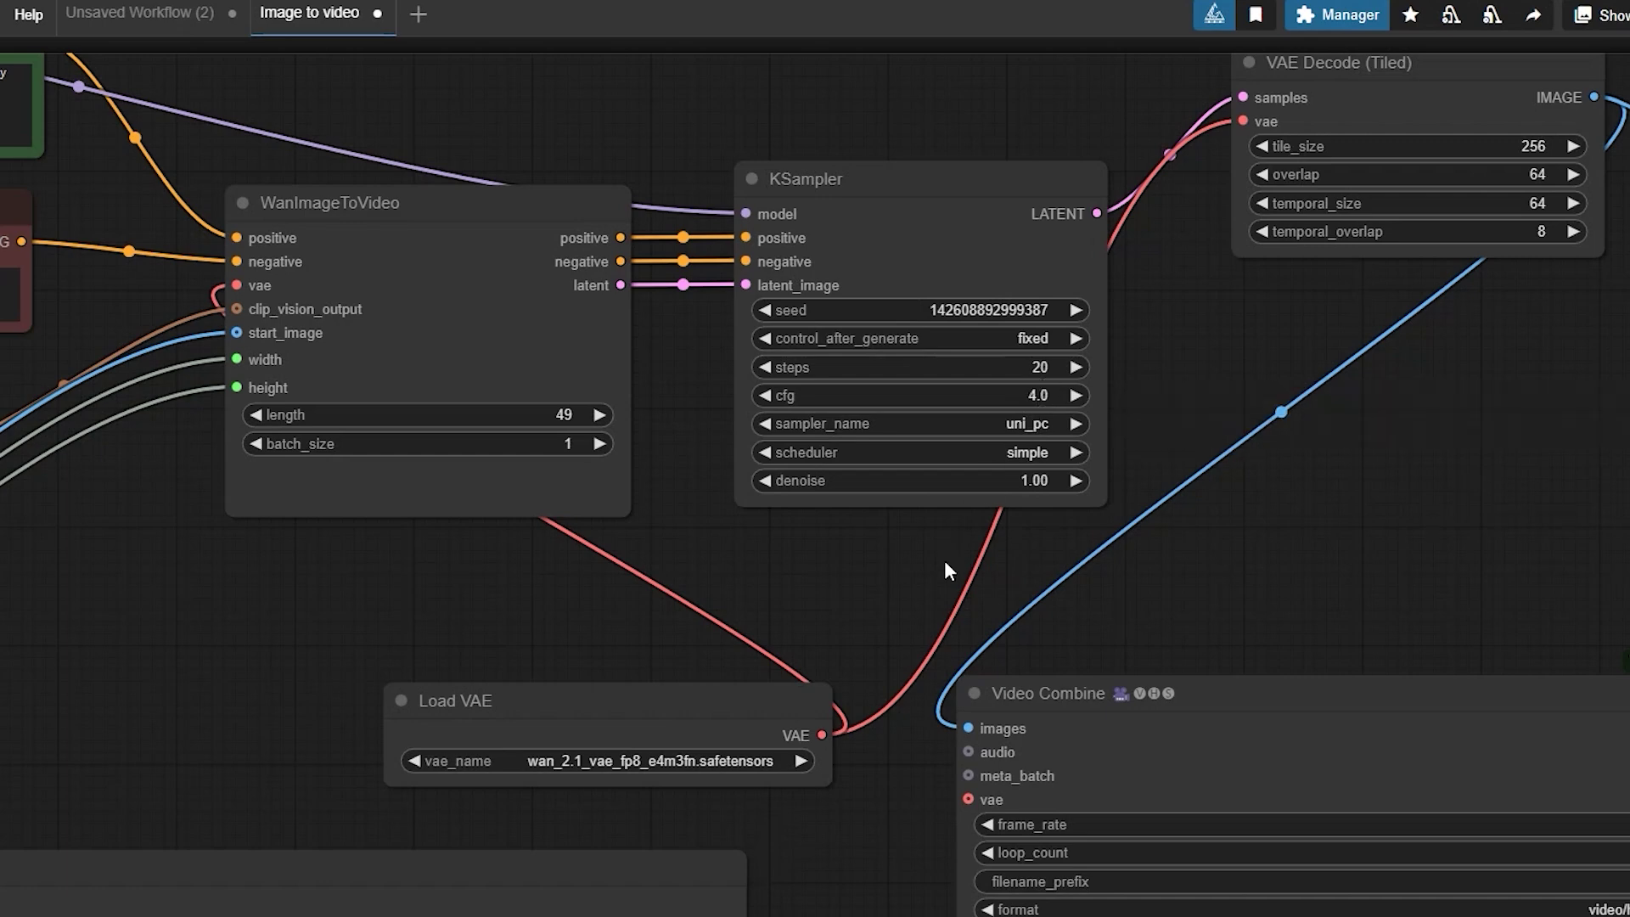
{"action": "left_click_drag", "start_coordinate": [938, 571], "coordinate": [1144, 523]}
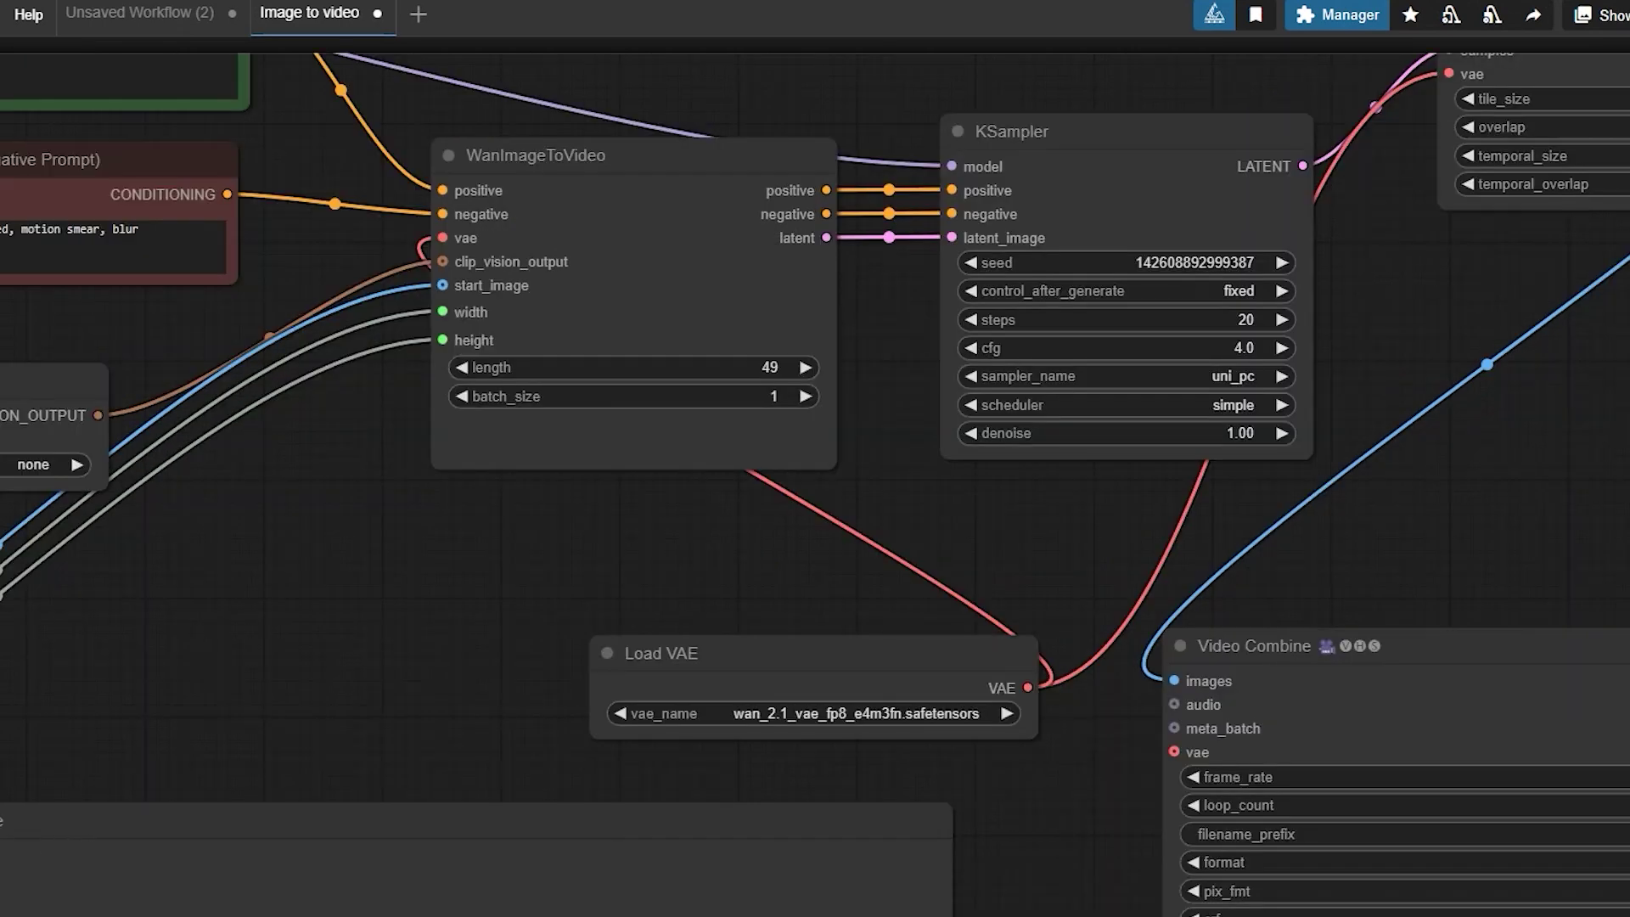
Step: Upload the fox-maid PNG into the Load Image node as the start image
{"action": "left_click_drag", "start_coordinate": [265, 493], "coordinate": [1372, 374]}
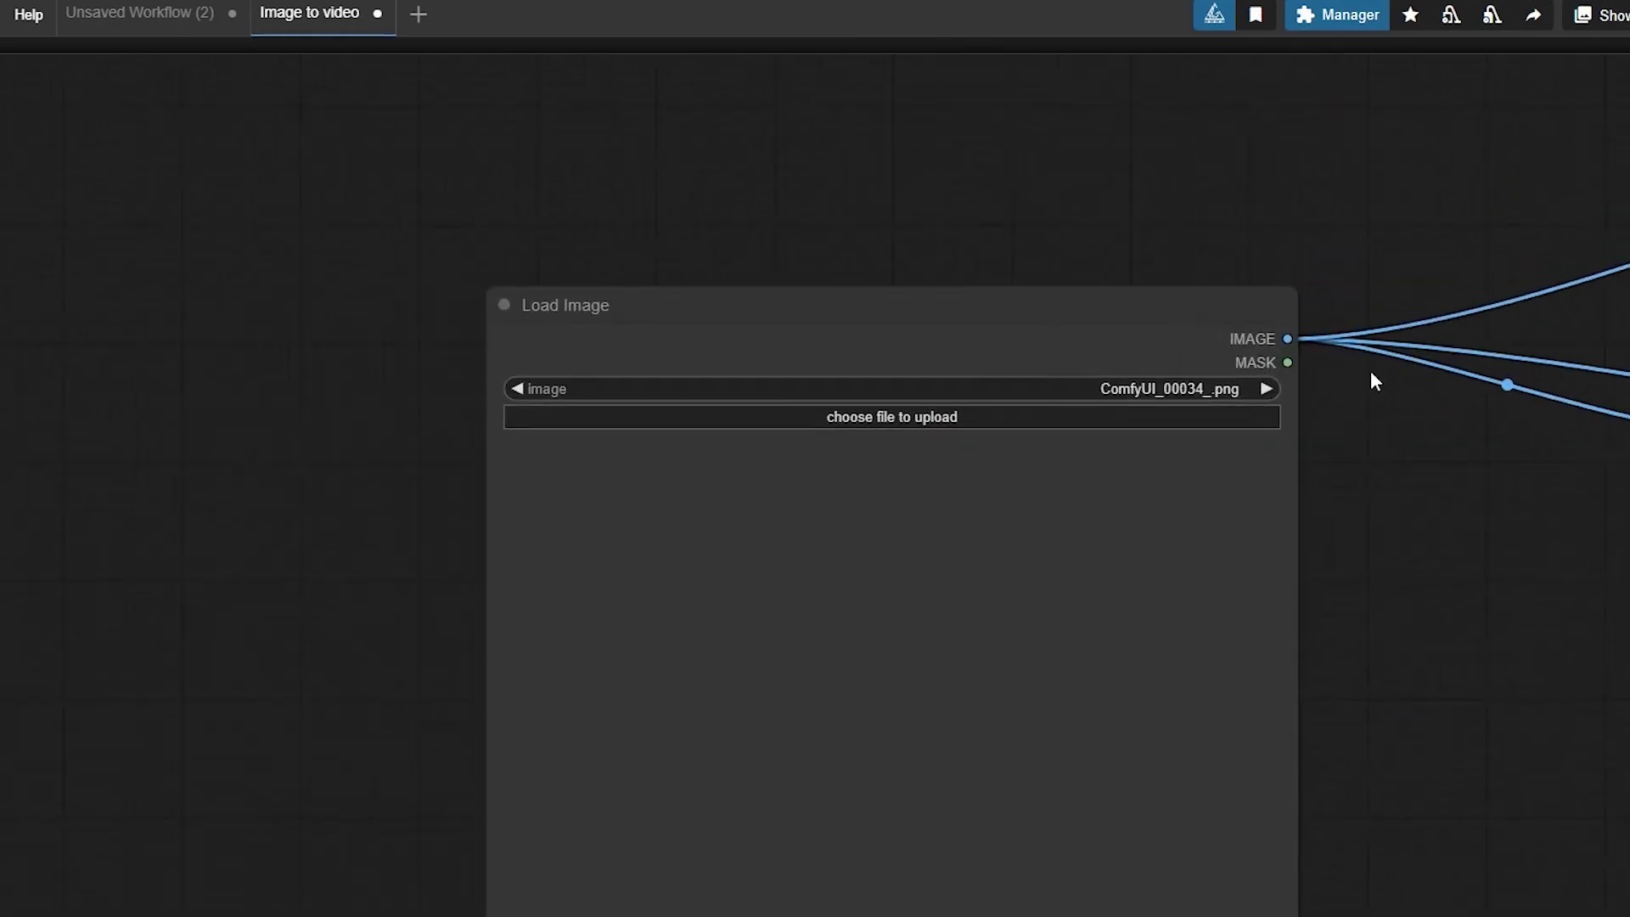
{"action": "left_click", "coordinate": [1035, 430]}
{"action": "left_click", "coordinate": [964, 416]}
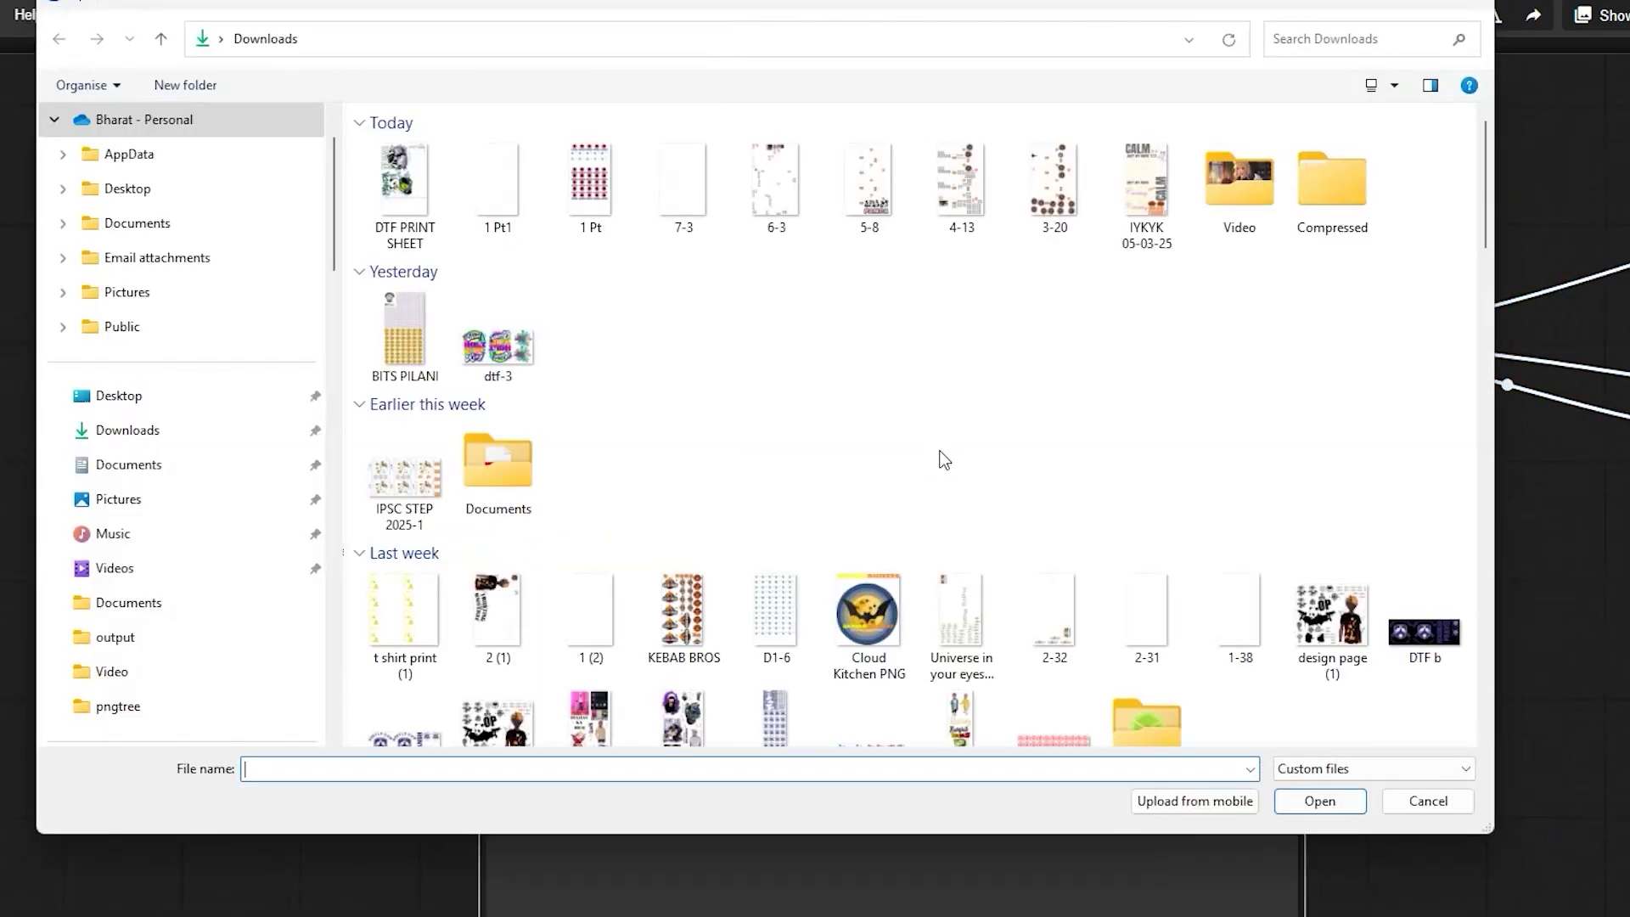
{"action": "left_click", "coordinate": [1332, 800]}
Step: Bring the image resize node into view and select it
{"action": "scroll", "coordinate": [1332, 586], "scroll_direction": "down", "scroll_amount": 2}
{"action": "left_click_drag", "start_coordinate": [1332, 594], "coordinate": [1125, 625]}
{"action": "scroll", "coordinate": [1099, 463], "scroll_direction": "up", "scroll_amount": 3}
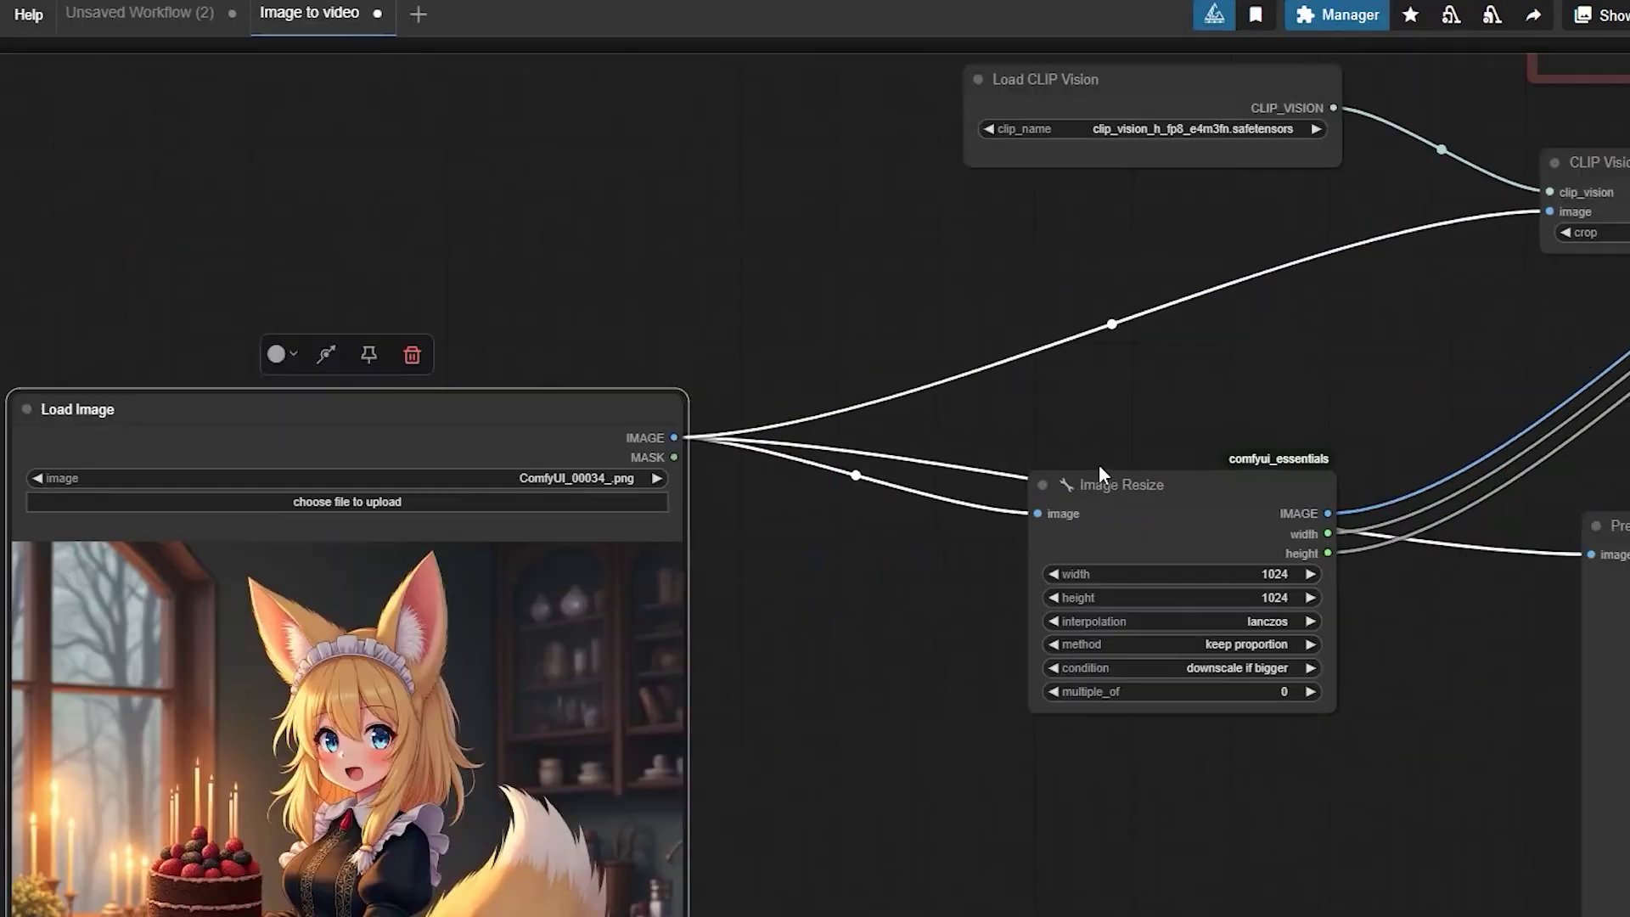
{"action": "left_click", "coordinate": [1118, 500]}
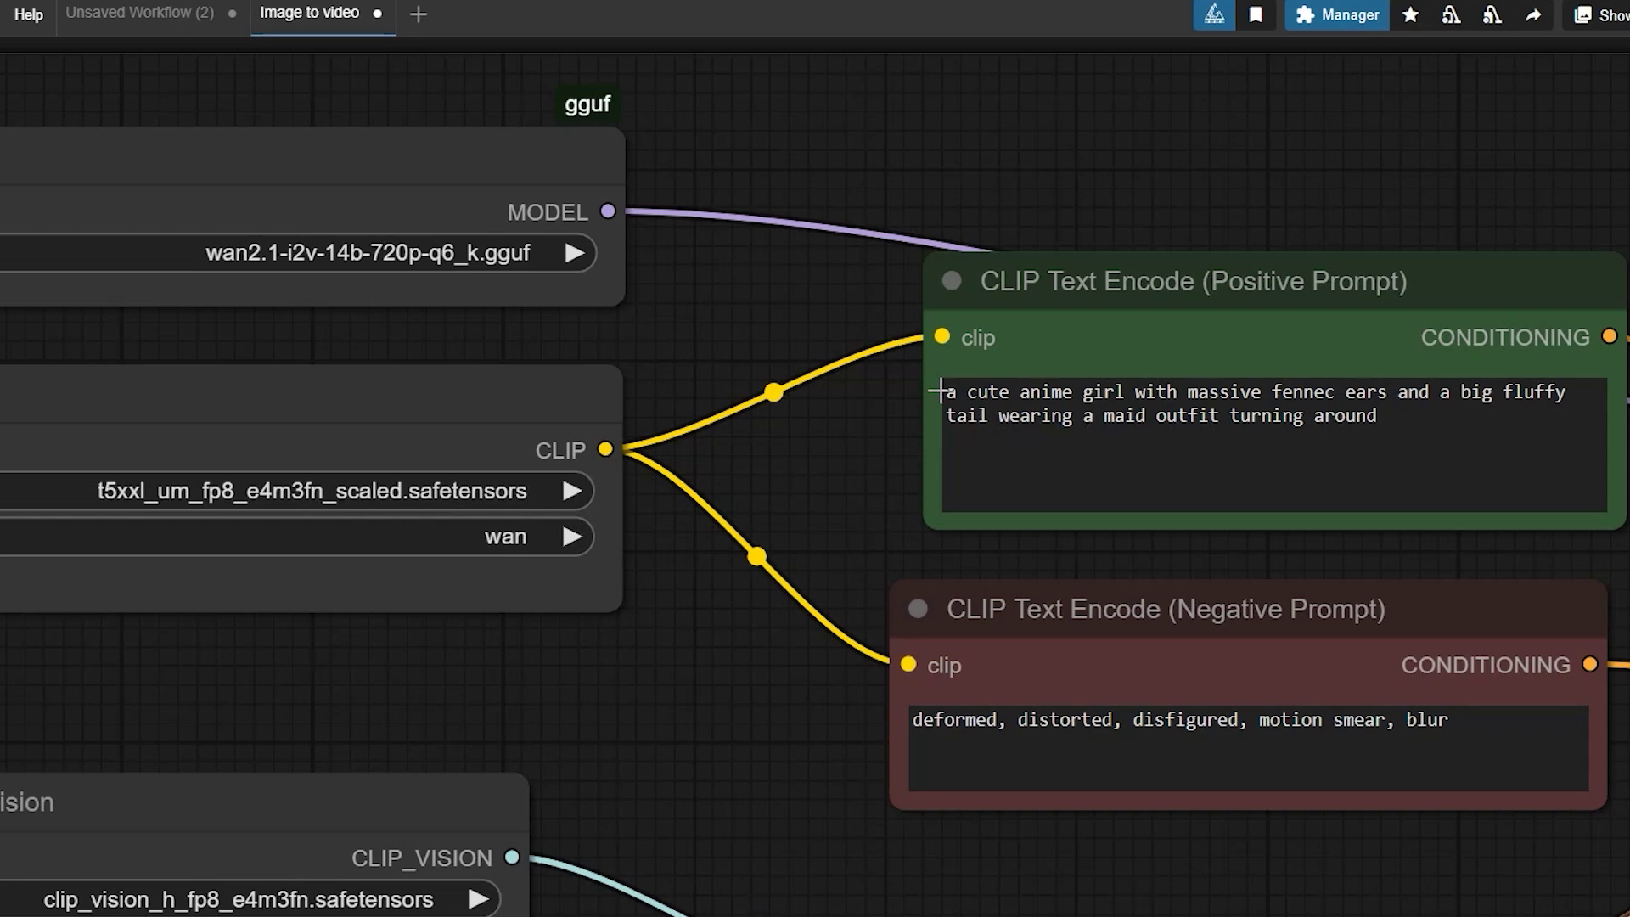
{"action": "left_click_drag", "start_coordinate": [941, 392], "coordinate": [1008, 399]}
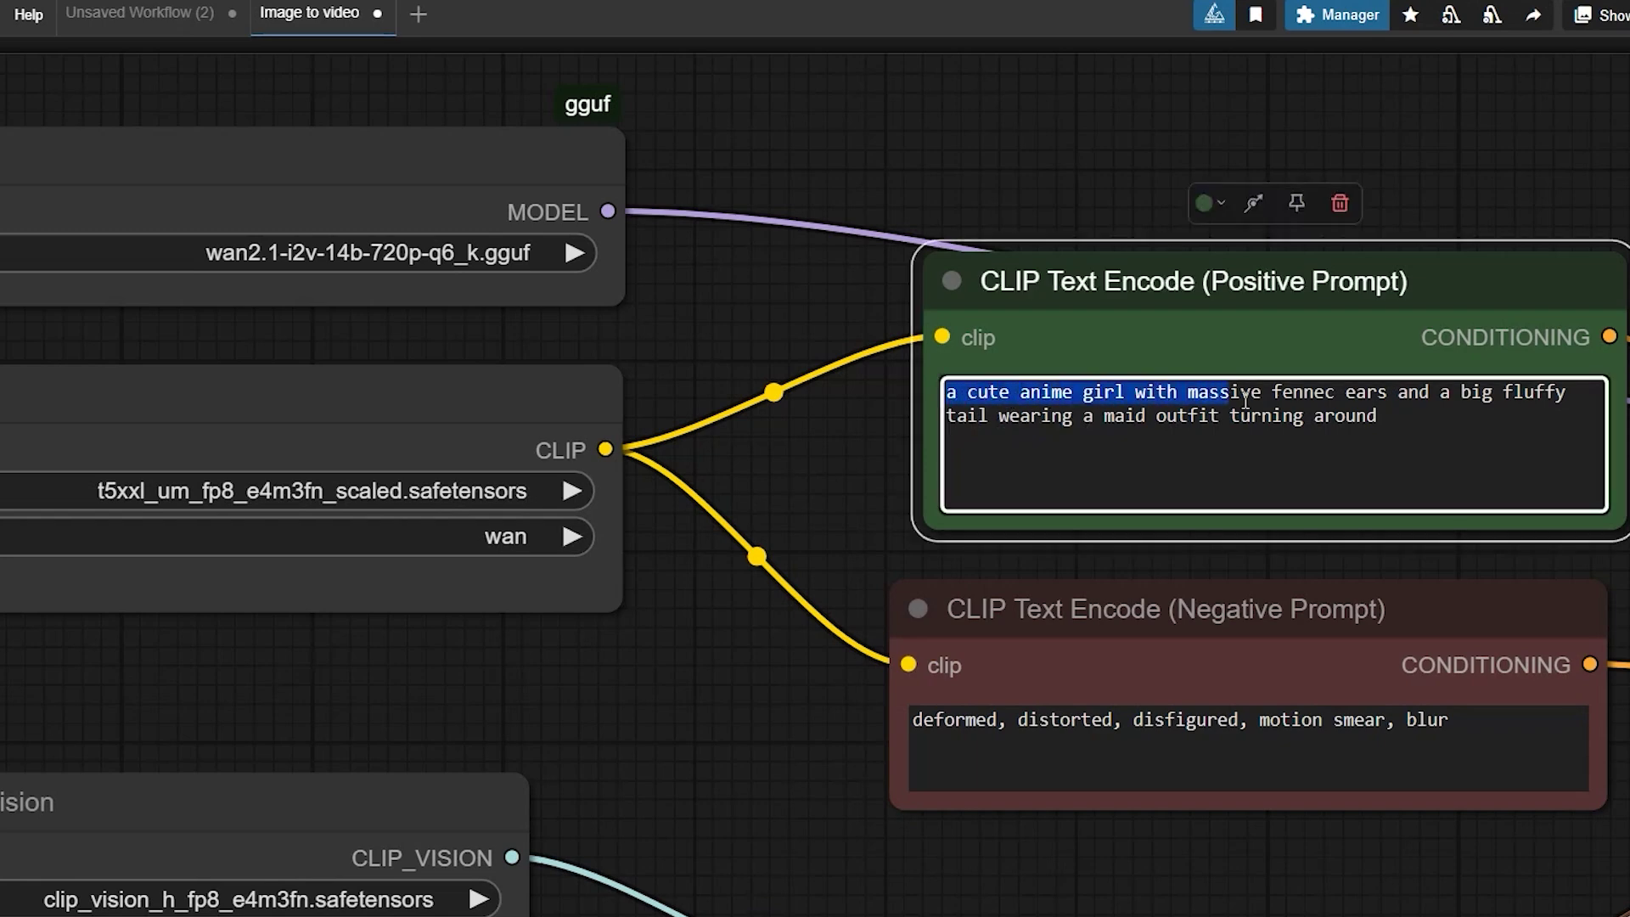
{"action": "left_click_drag", "start_coordinate": [1392, 405], "coordinate": [1178, 424]}
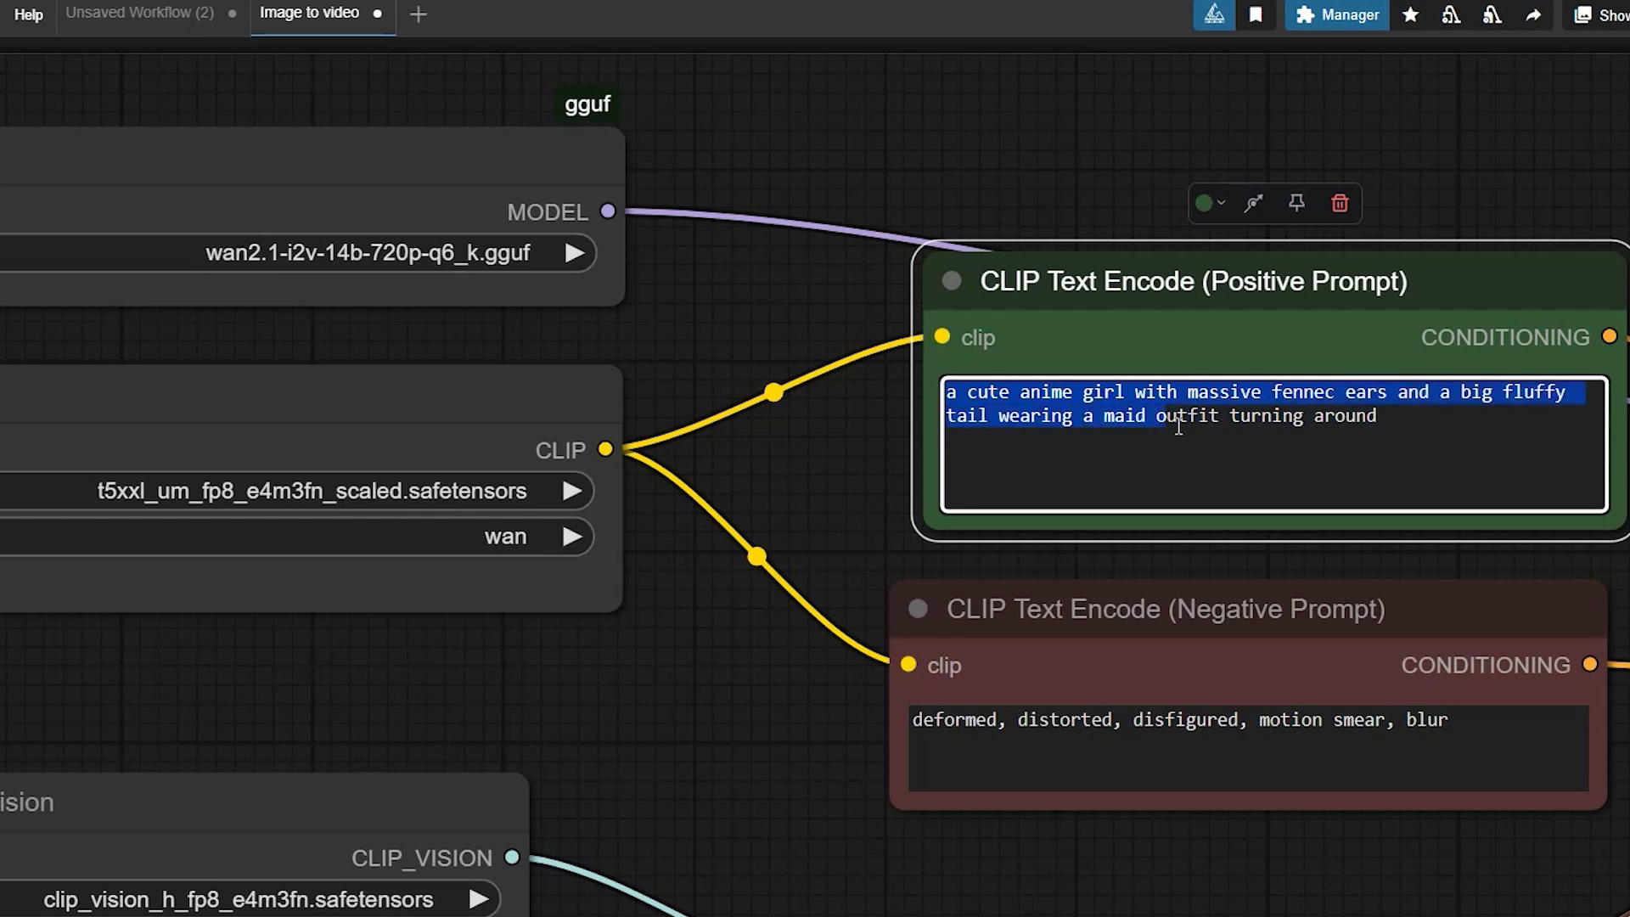
{"action": "left_click", "coordinate": [1381, 429]}
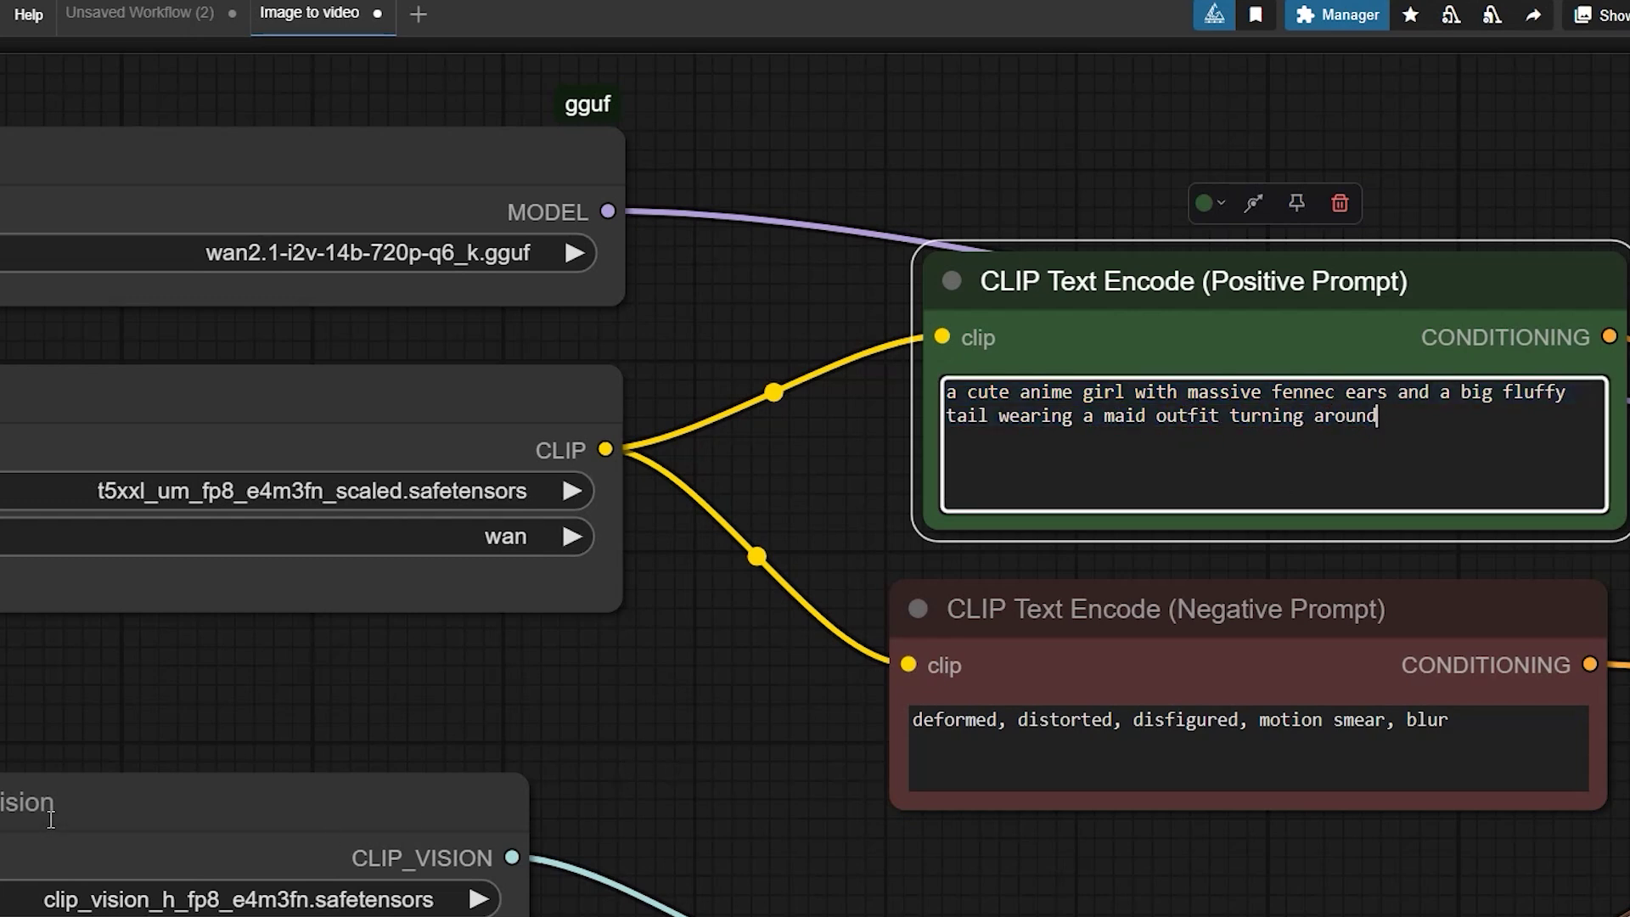
{"action": "key", "text": "Escape"}
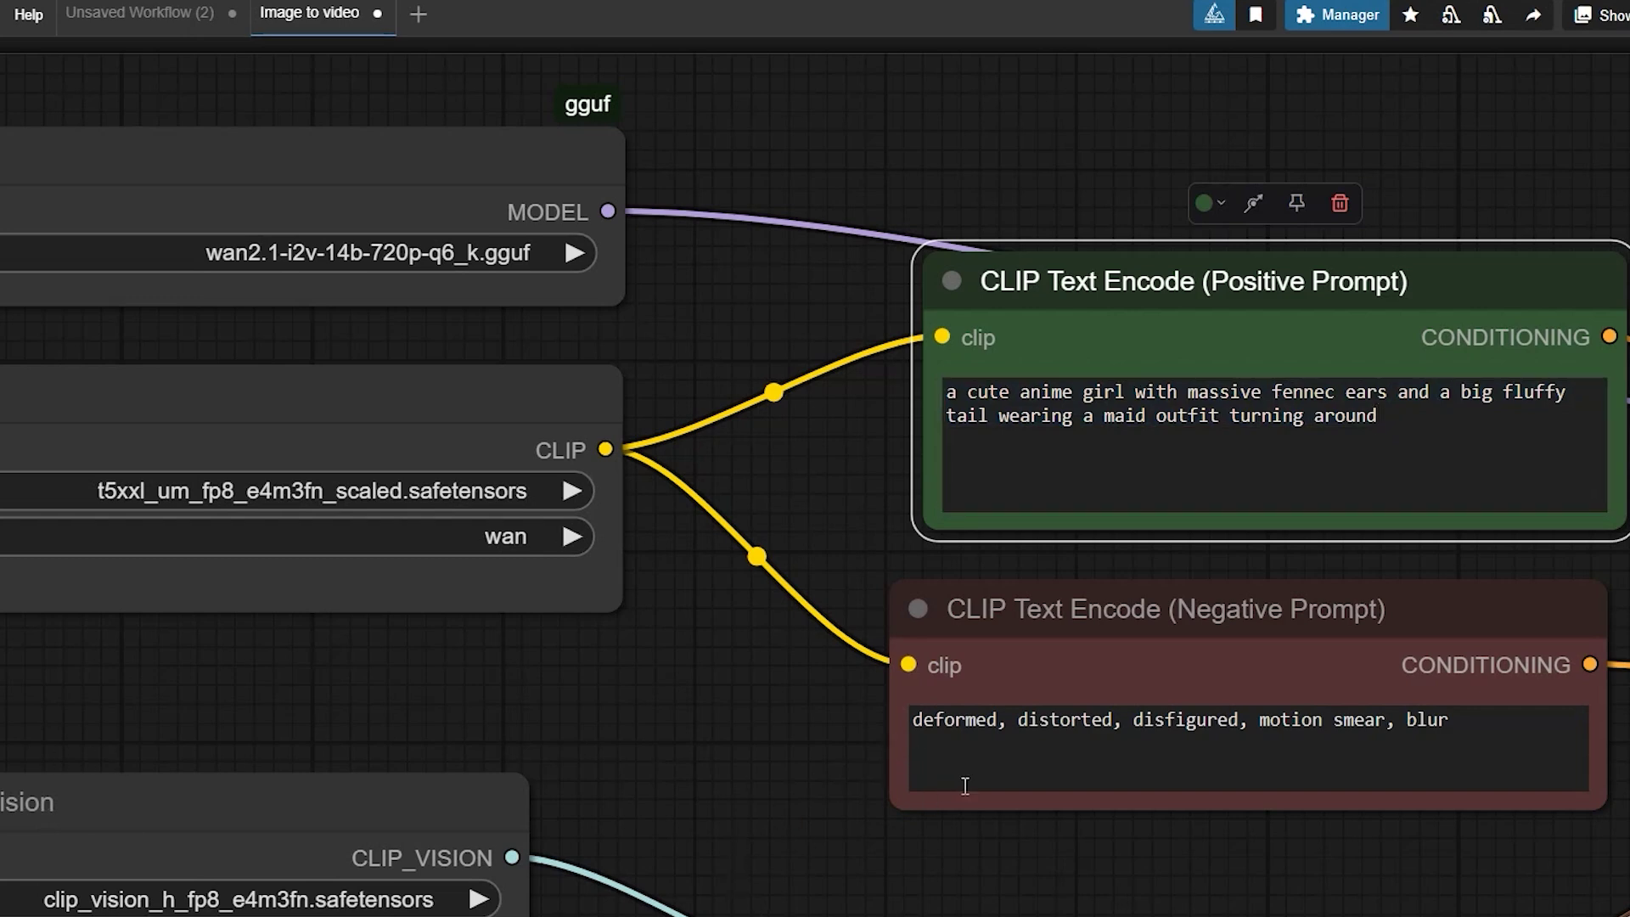
{"action": "left_click_drag", "start_coordinate": [919, 724], "coordinate": [1040, 722]}
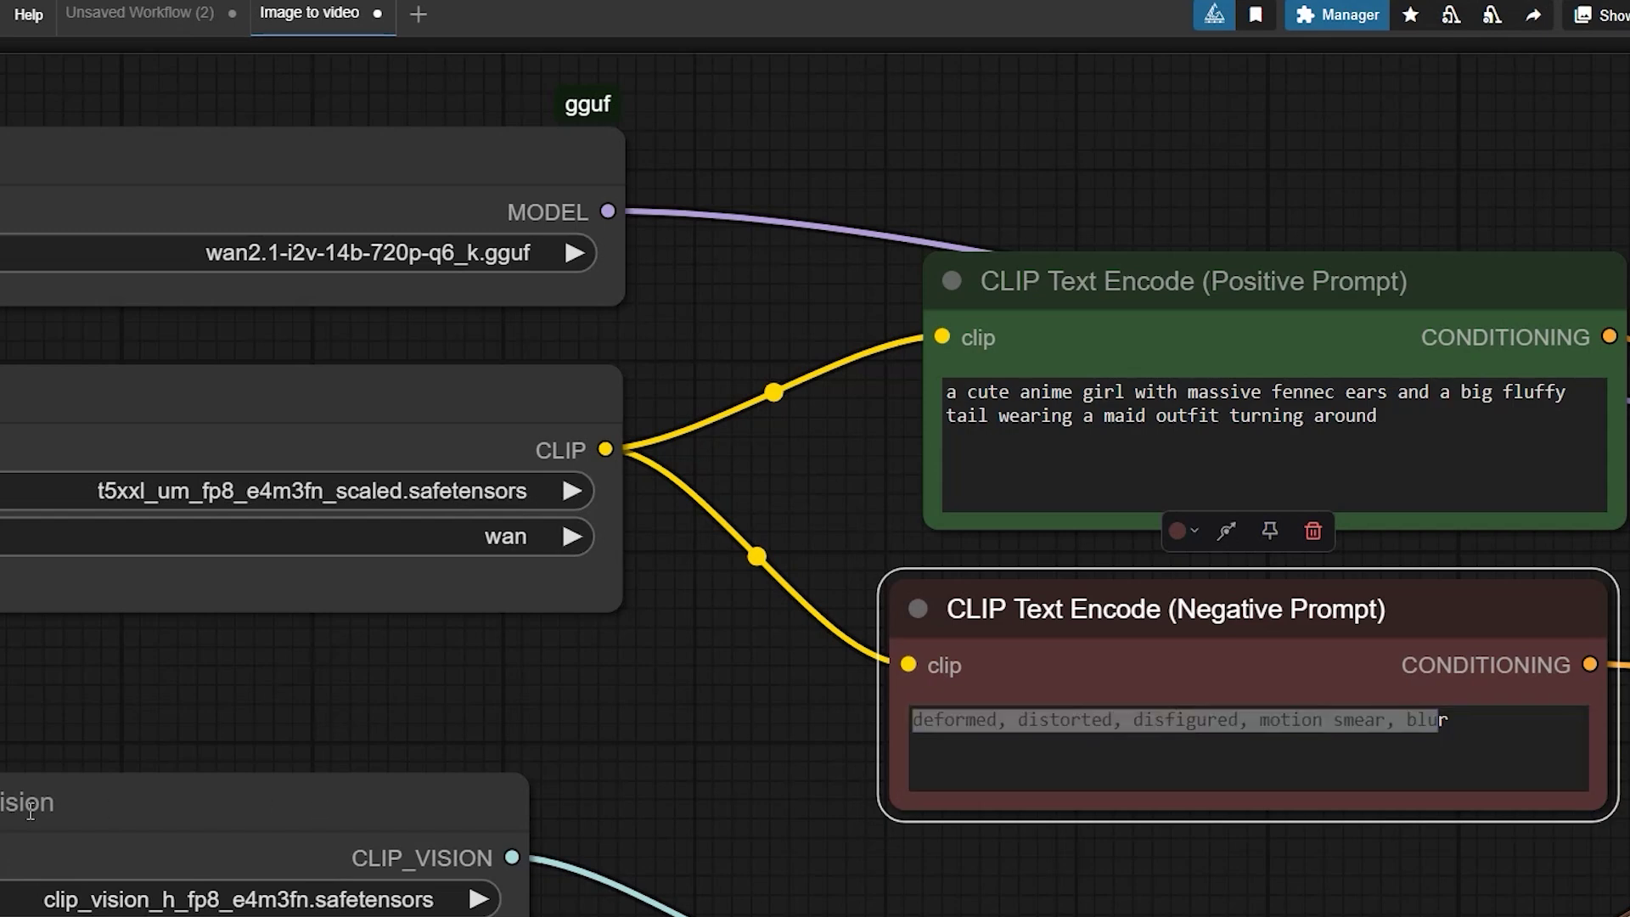
{"action": "scroll", "coordinate": [862, 841], "scroll_direction": "down", "scroll_amount": 2}
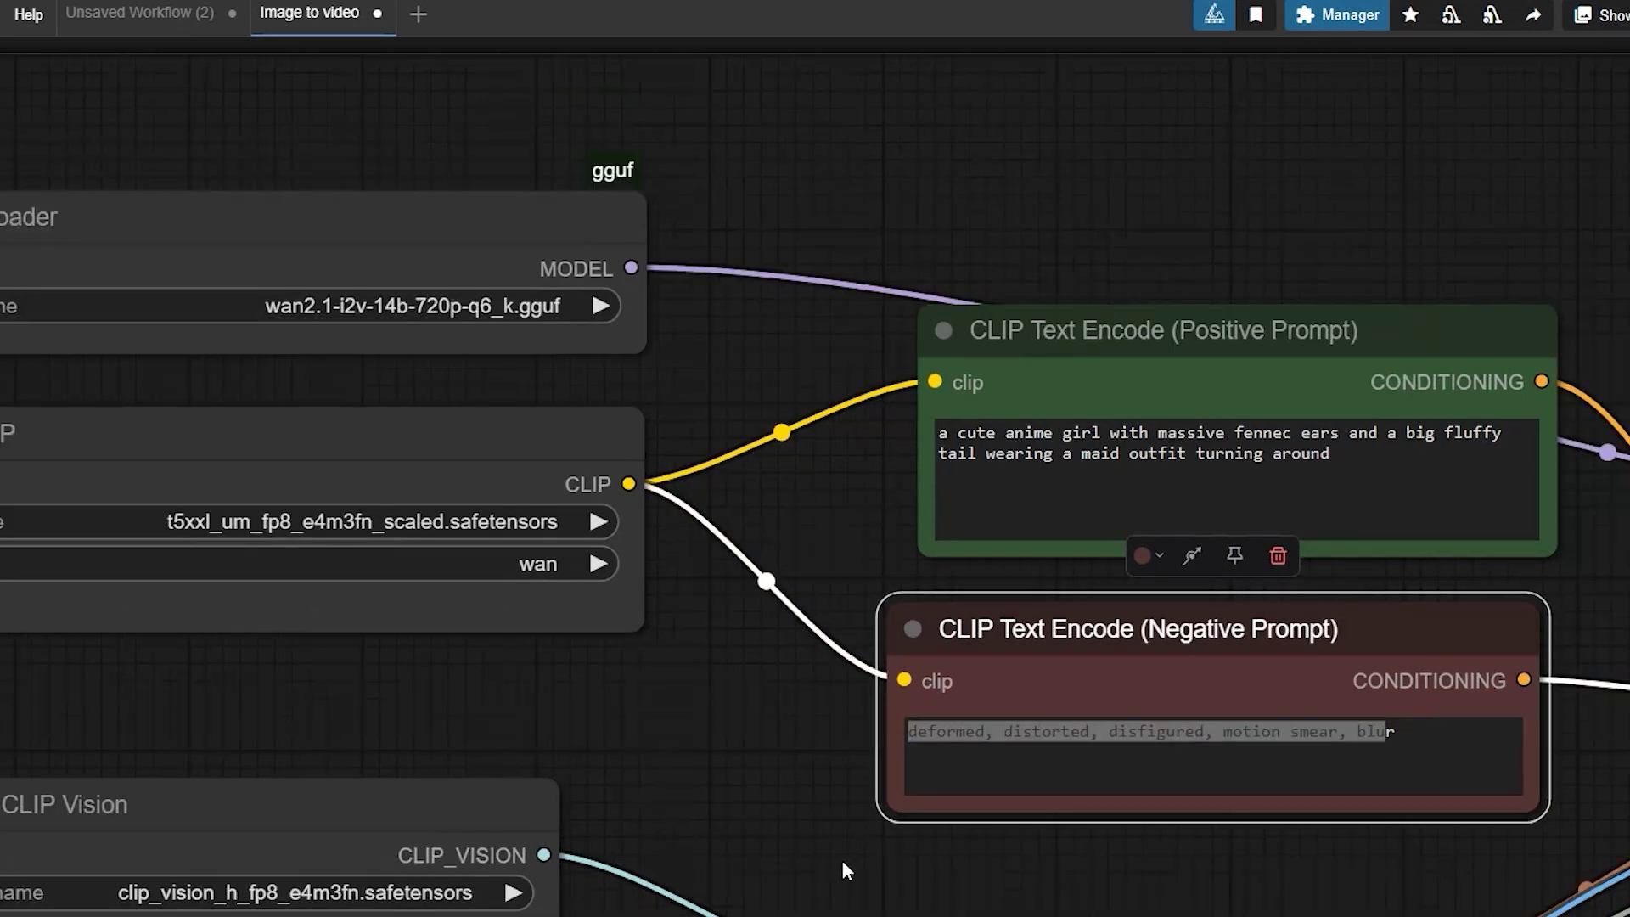
{"action": "left_click_drag", "start_coordinate": [847, 873], "coordinate": [908, 814]}
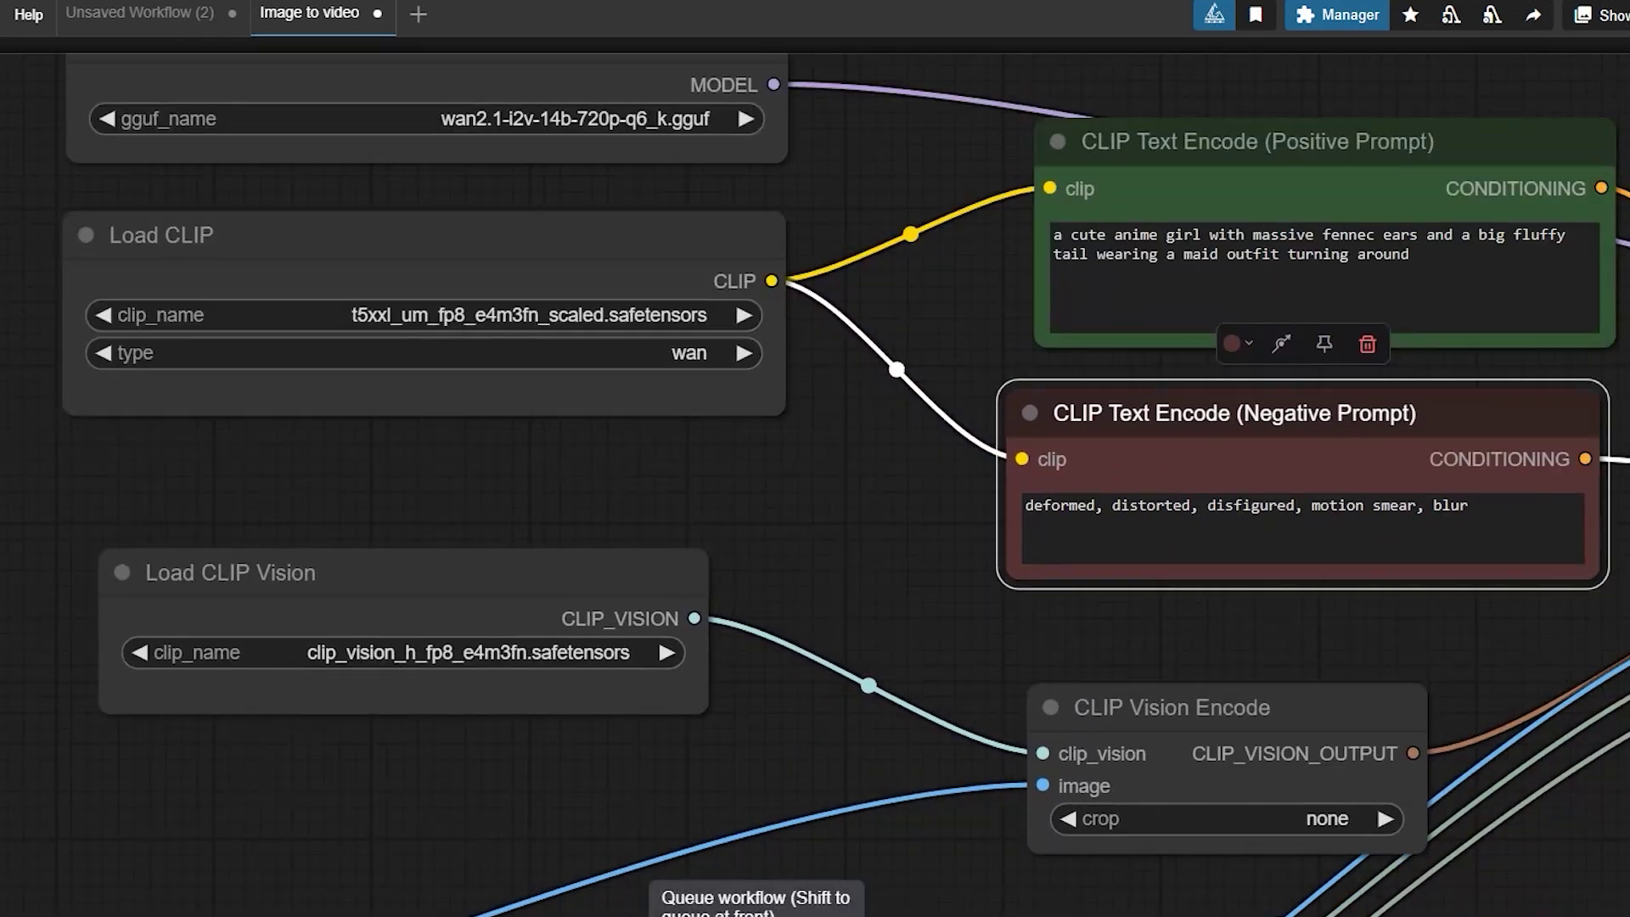
Step: Queue the workflow, then view both Video Combine previews of the fox-maid turning around
{"action": "left_click", "coordinate": [755, 912]}
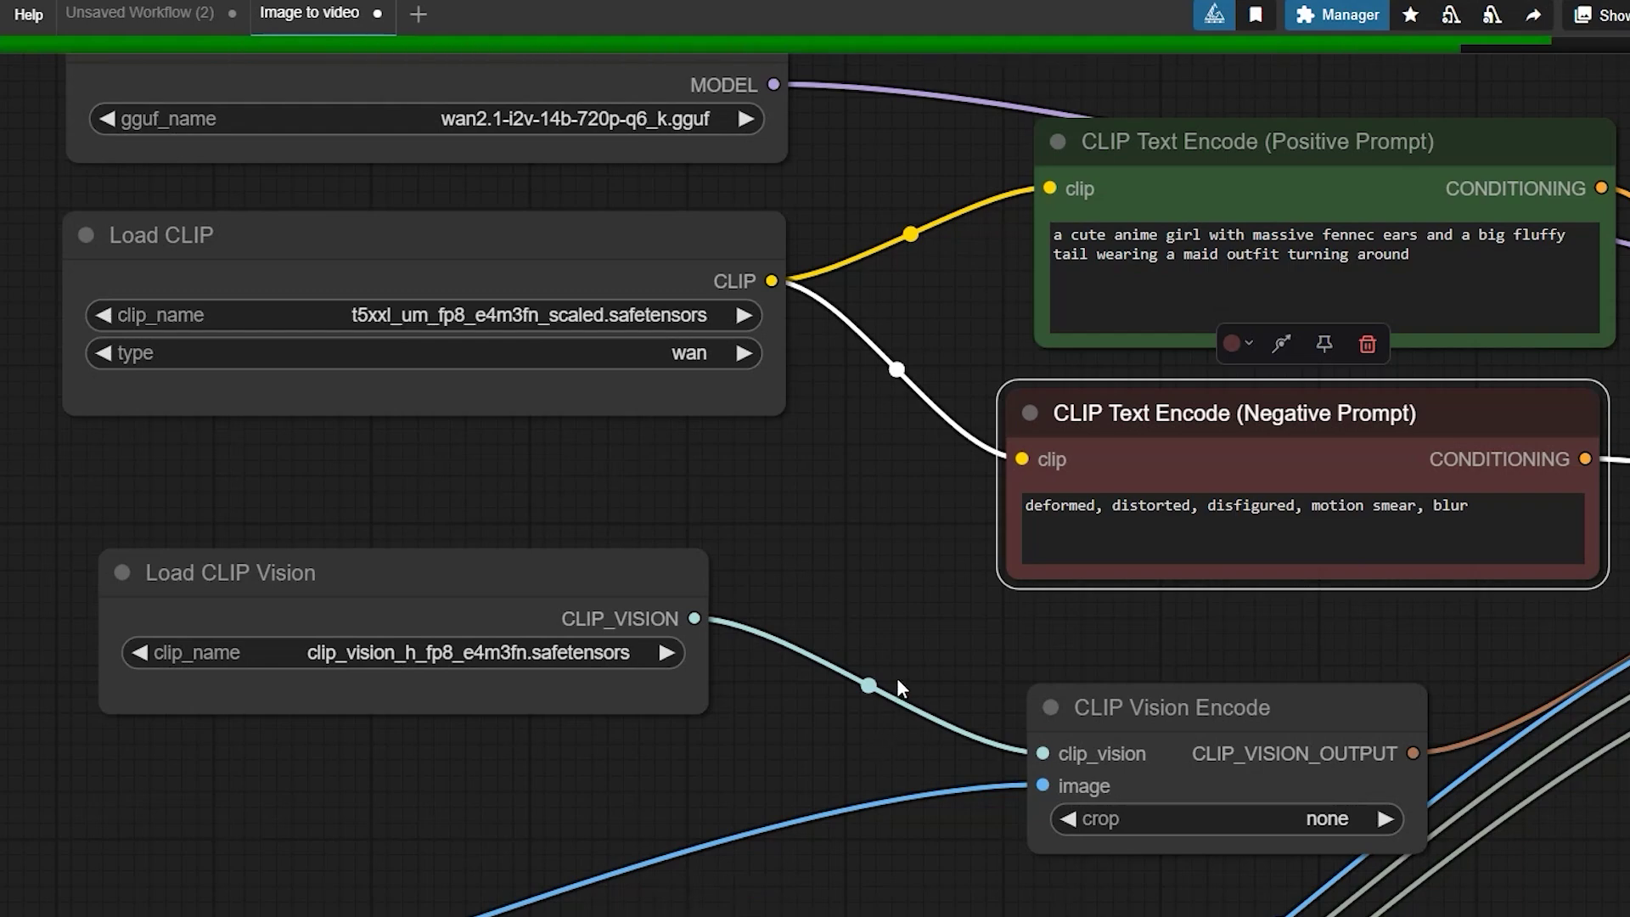
{"action": "scroll", "coordinate": [920, 613], "scroll_direction": "right", "scroll_amount": 5}
{"action": "scroll", "coordinate": [1231, 679], "scroll_direction": "down", "scroll_amount": 2}
{"action": "scroll", "coordinate": [1228, 674], "scroll_direction": "right", "scroll_amount": 10}
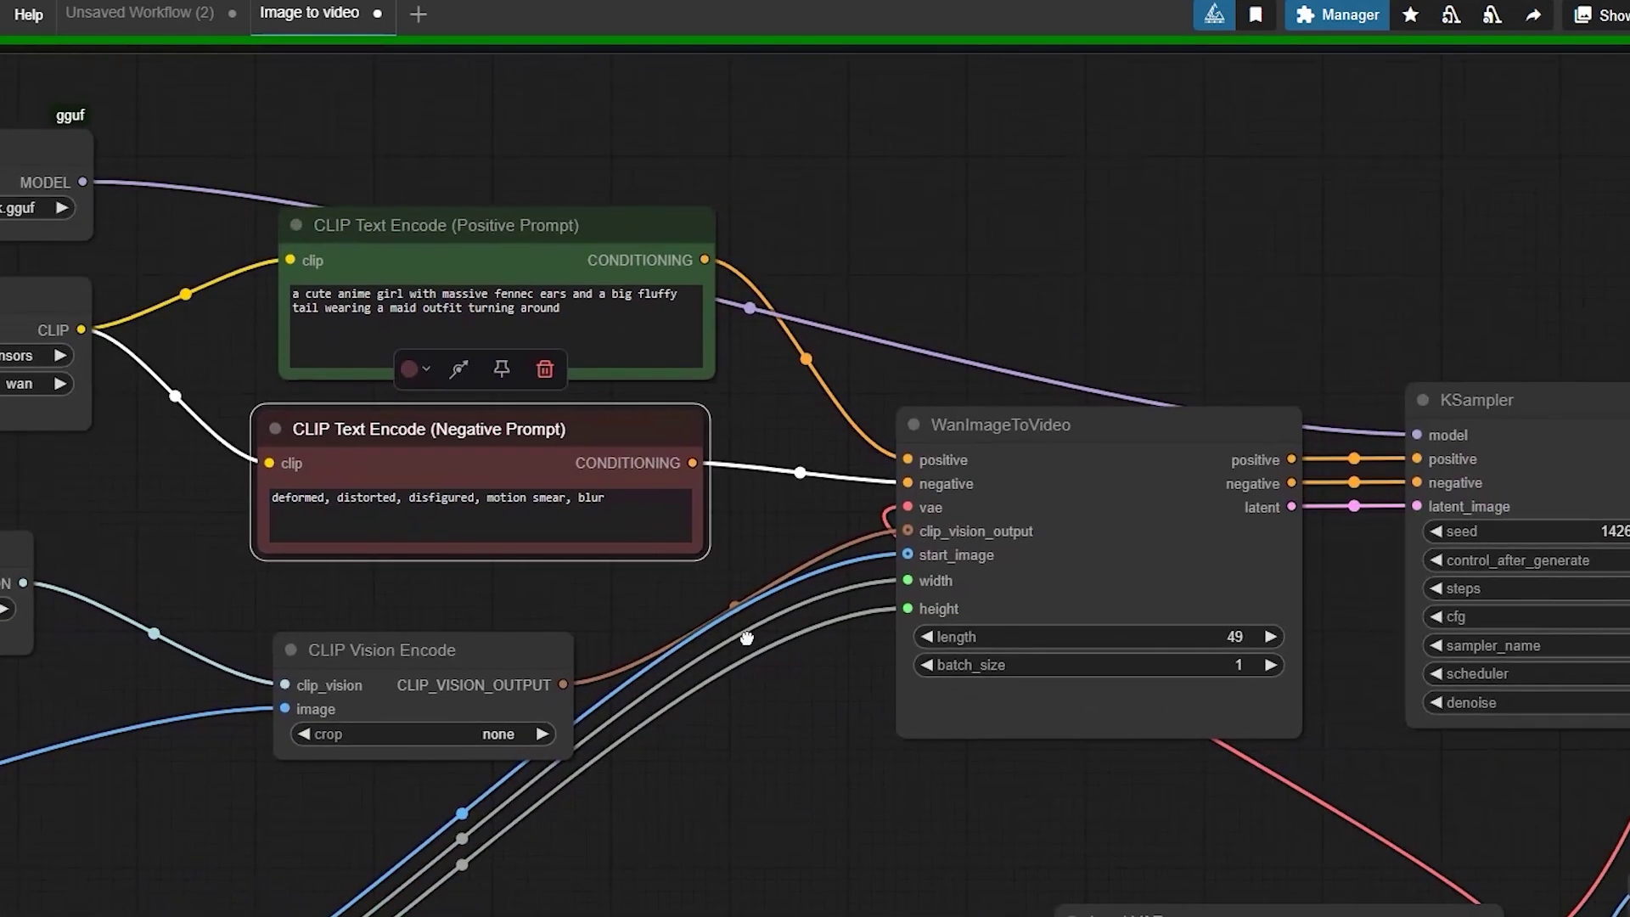
{"action": "scroll", "coordinate": [976, 683], "scroll_direction": "up", "scroll_amount": 3}
{"action": "scroll", "coordinate": [974, 689], "scroll_direction": "down", "scroll_amount": 10}
{"action": "scroll", "coordinate": [975, 689], "scroll_direction": "right", "scroll_amount": 10}
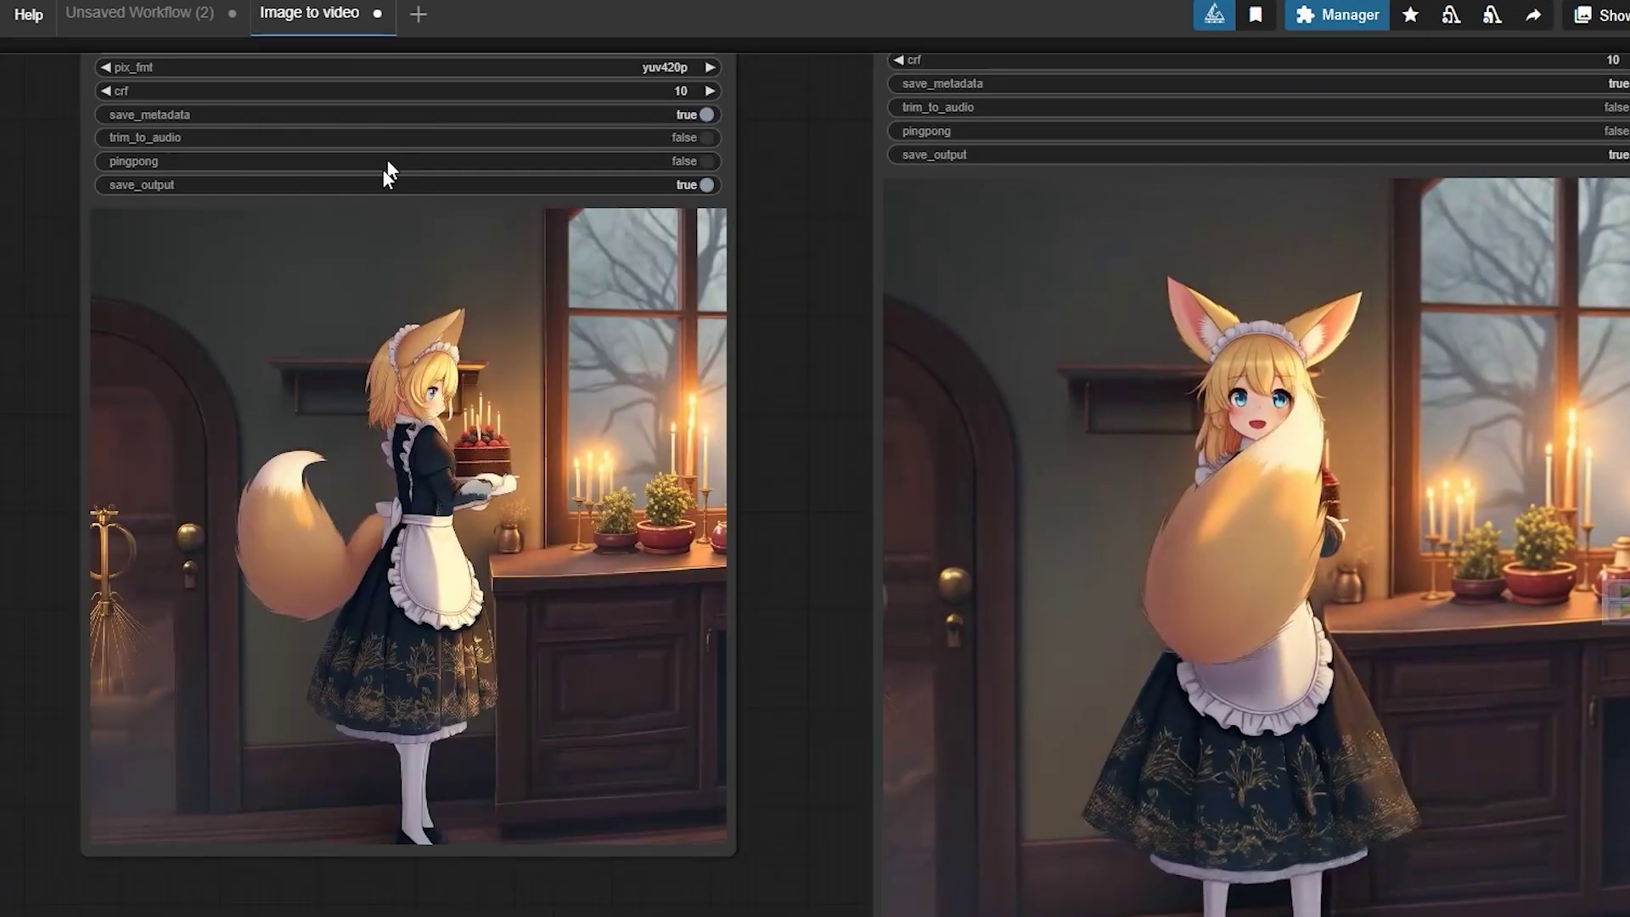
{"action": "left_click_drag", "start_coordinate": [833, 319], "coordinate": [784, 317]}
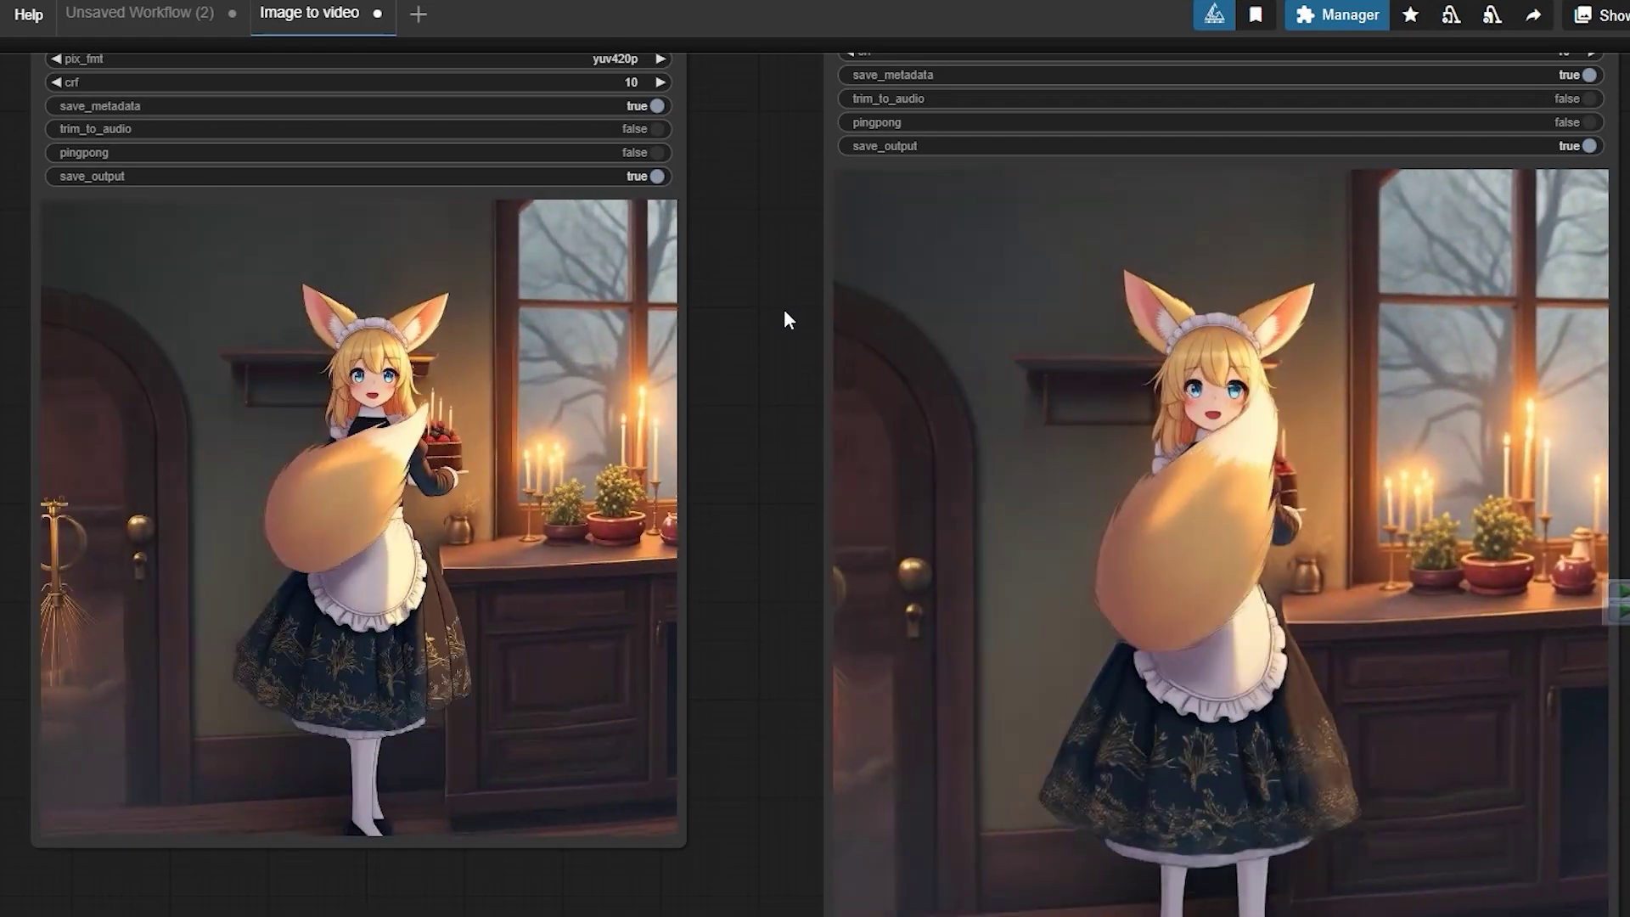
{"action": "mouse_move", "coordinate": [1118, 480]}
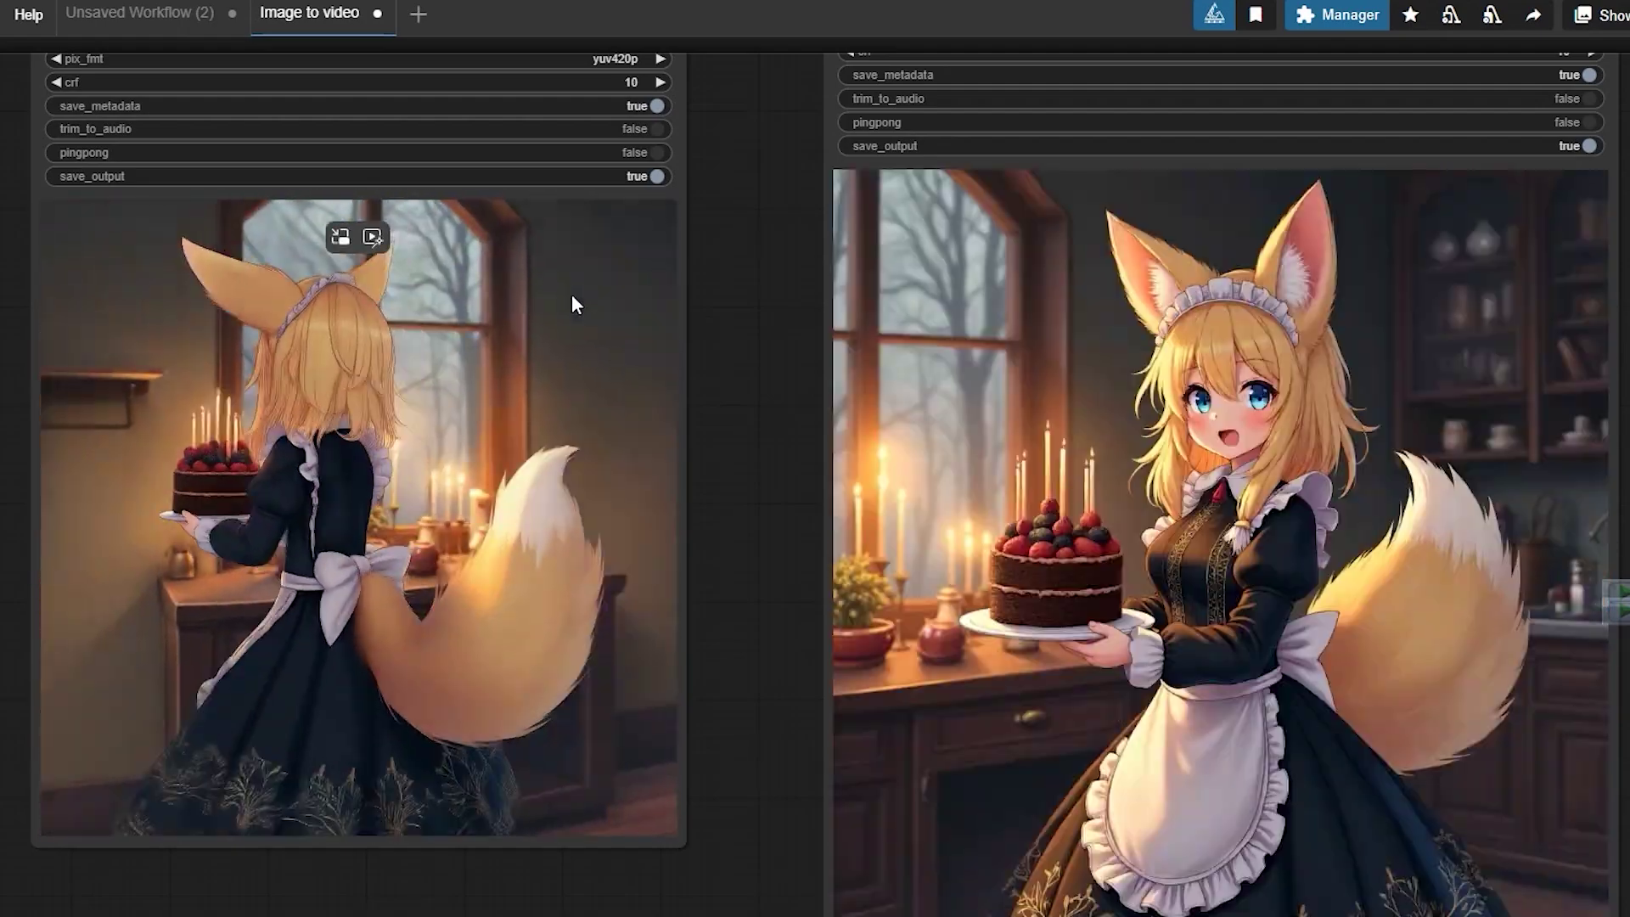
Step: Close the output folder and download manager, confirm 4096×4096 at 24 fps, then close Properties
{"action": "scroll", "coordinate": [683, 301], "scroll_direction": "down", "scroll_amount": 3}
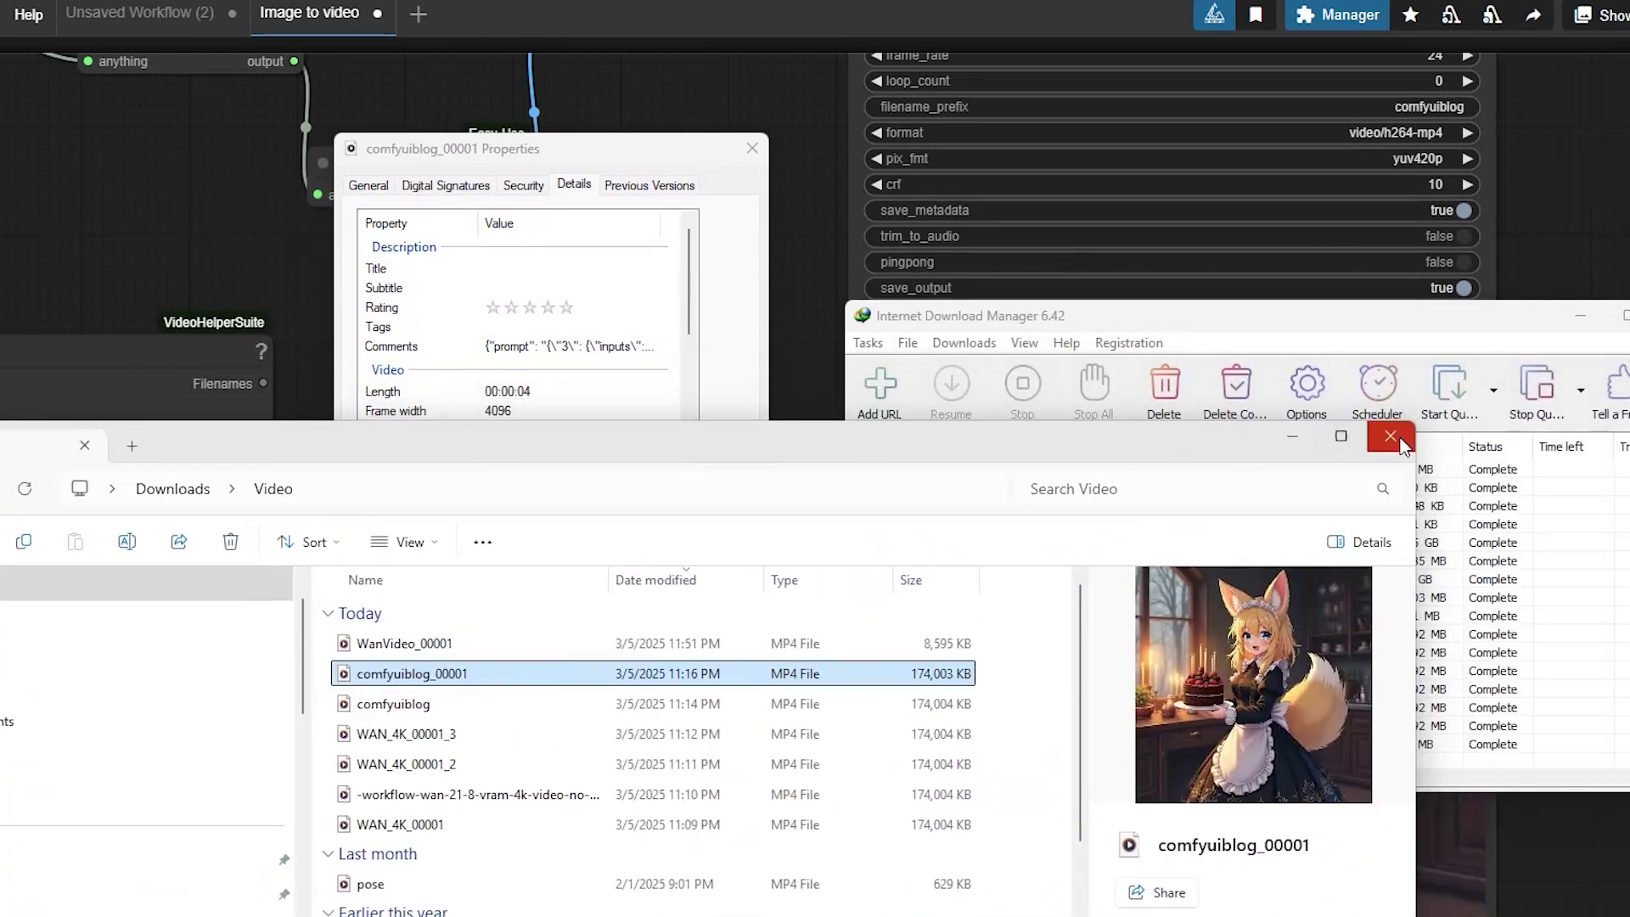
{"action": "left_click", "coordinate": [1409, 436]}
{"action": "left_click", "coordinate": [1580, 315]}
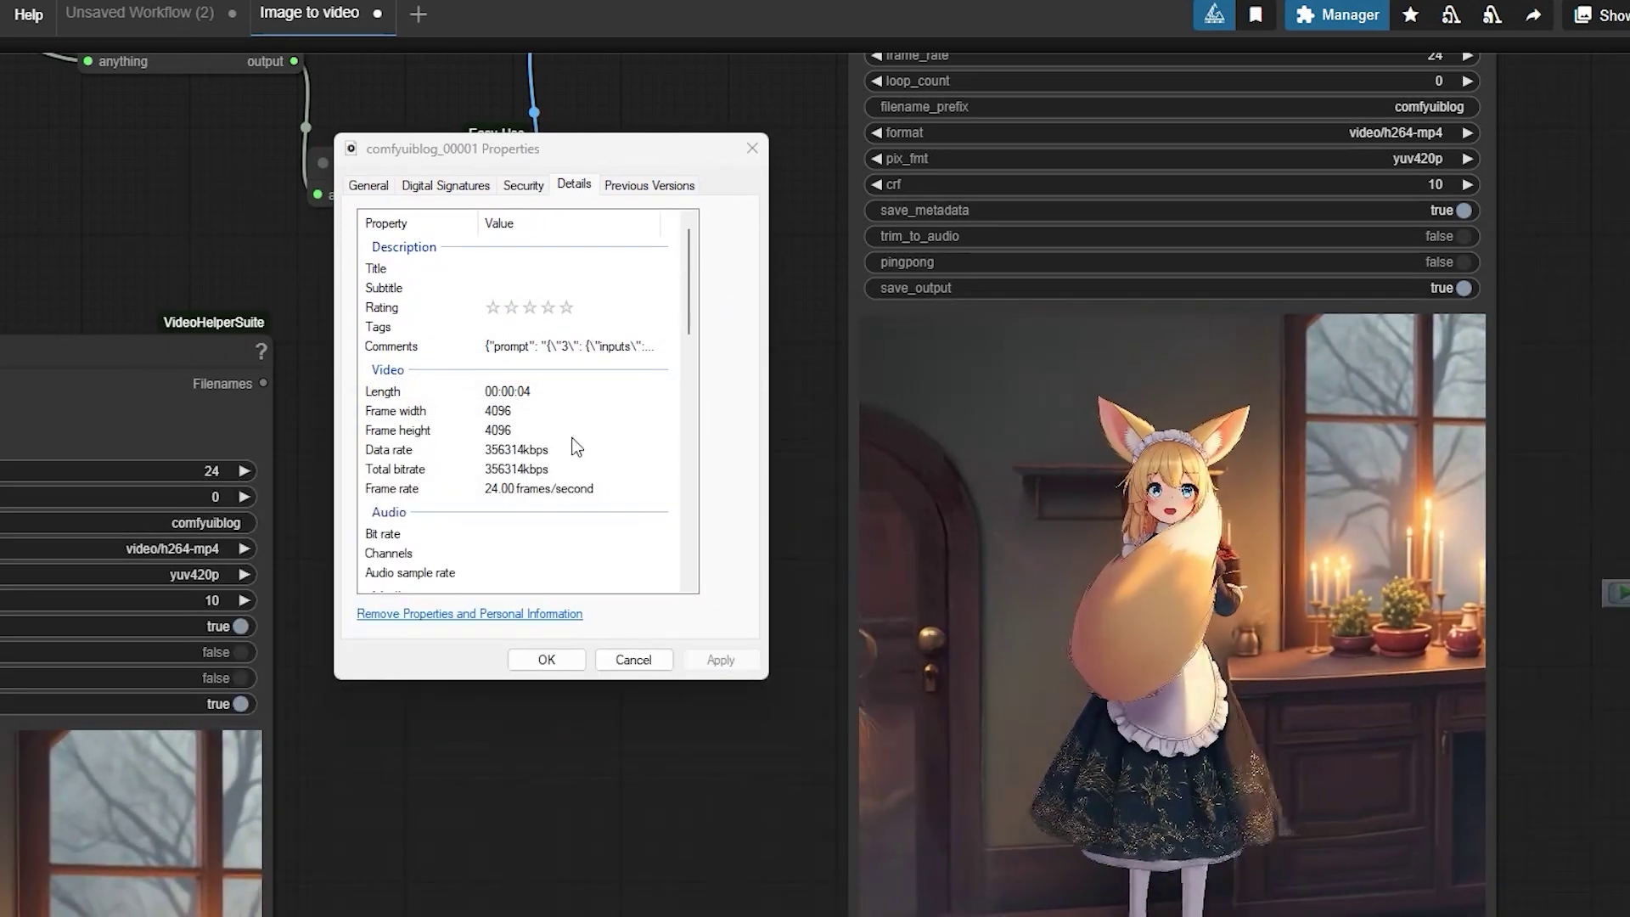
{"action": "left_click", "coordinate": [530, 430]}
{"action": "scroll", "coordinate": [1236, 574], "scroll_direction": "up", "scroll_amount": 1}
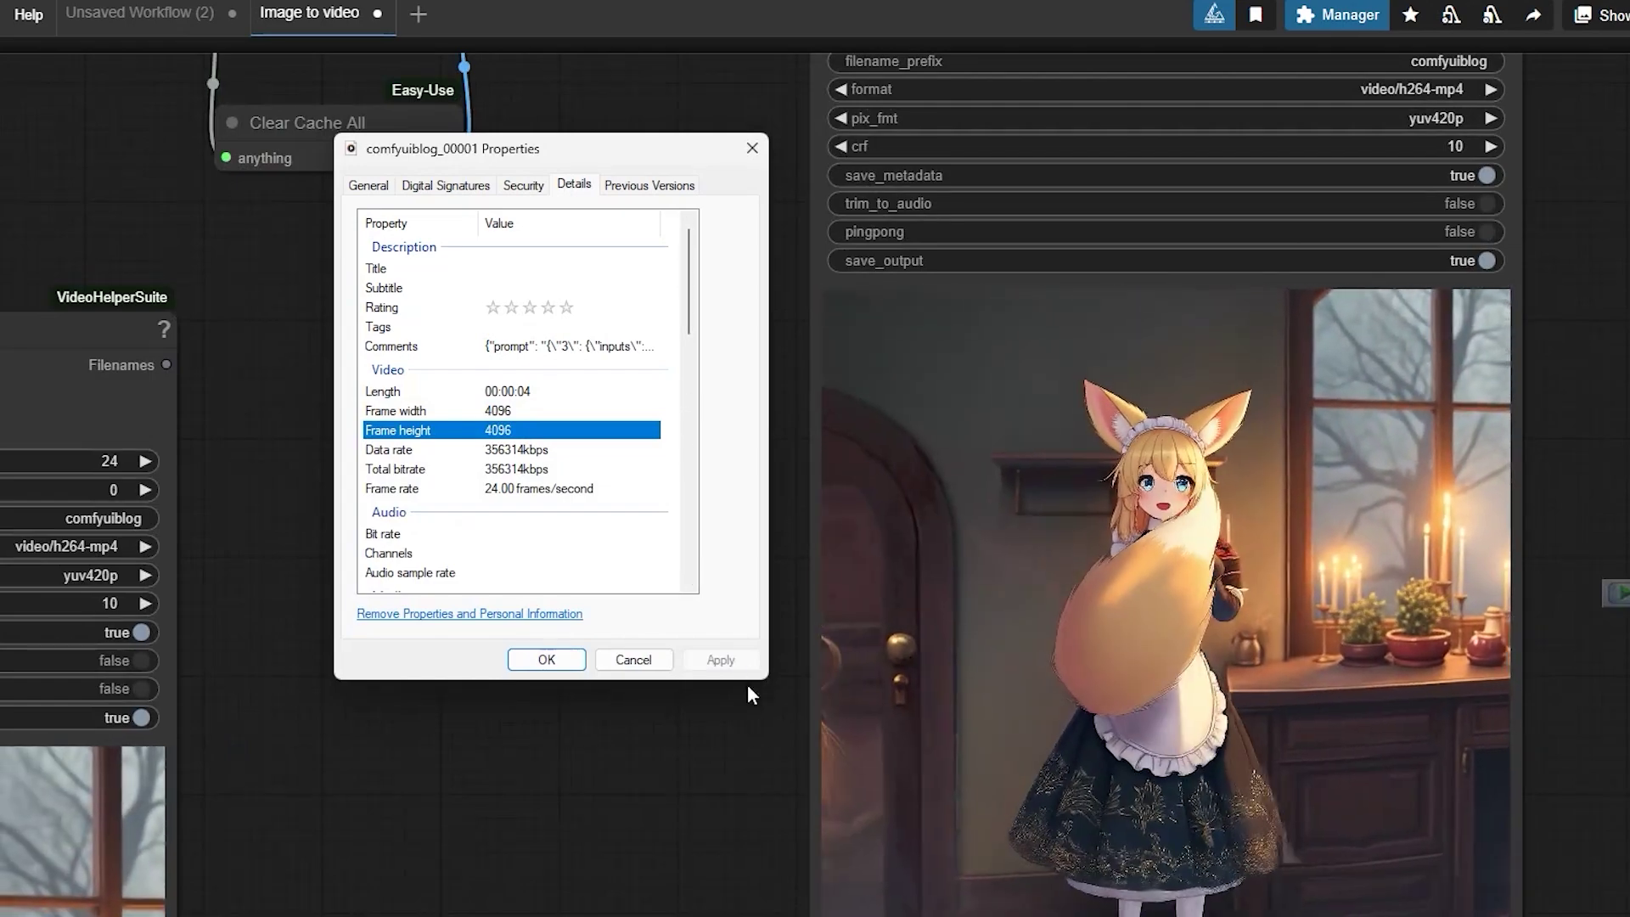
{"action": "left_click", "coordinate": [739, 875]}
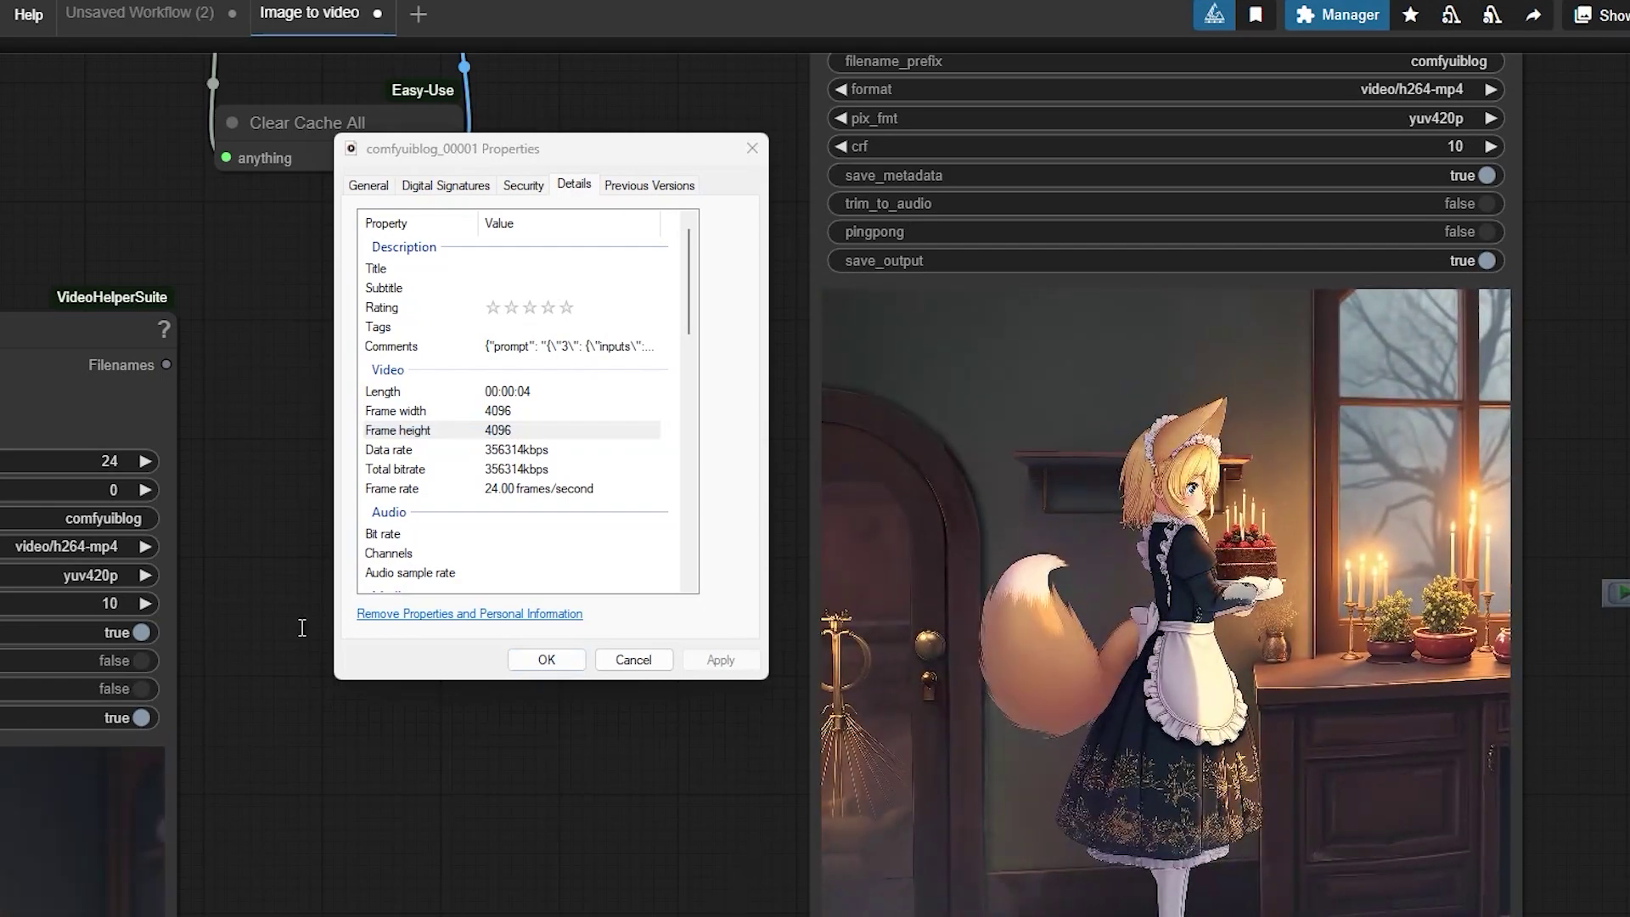
{"action": "left_click", "coordinate": [749, 150]}
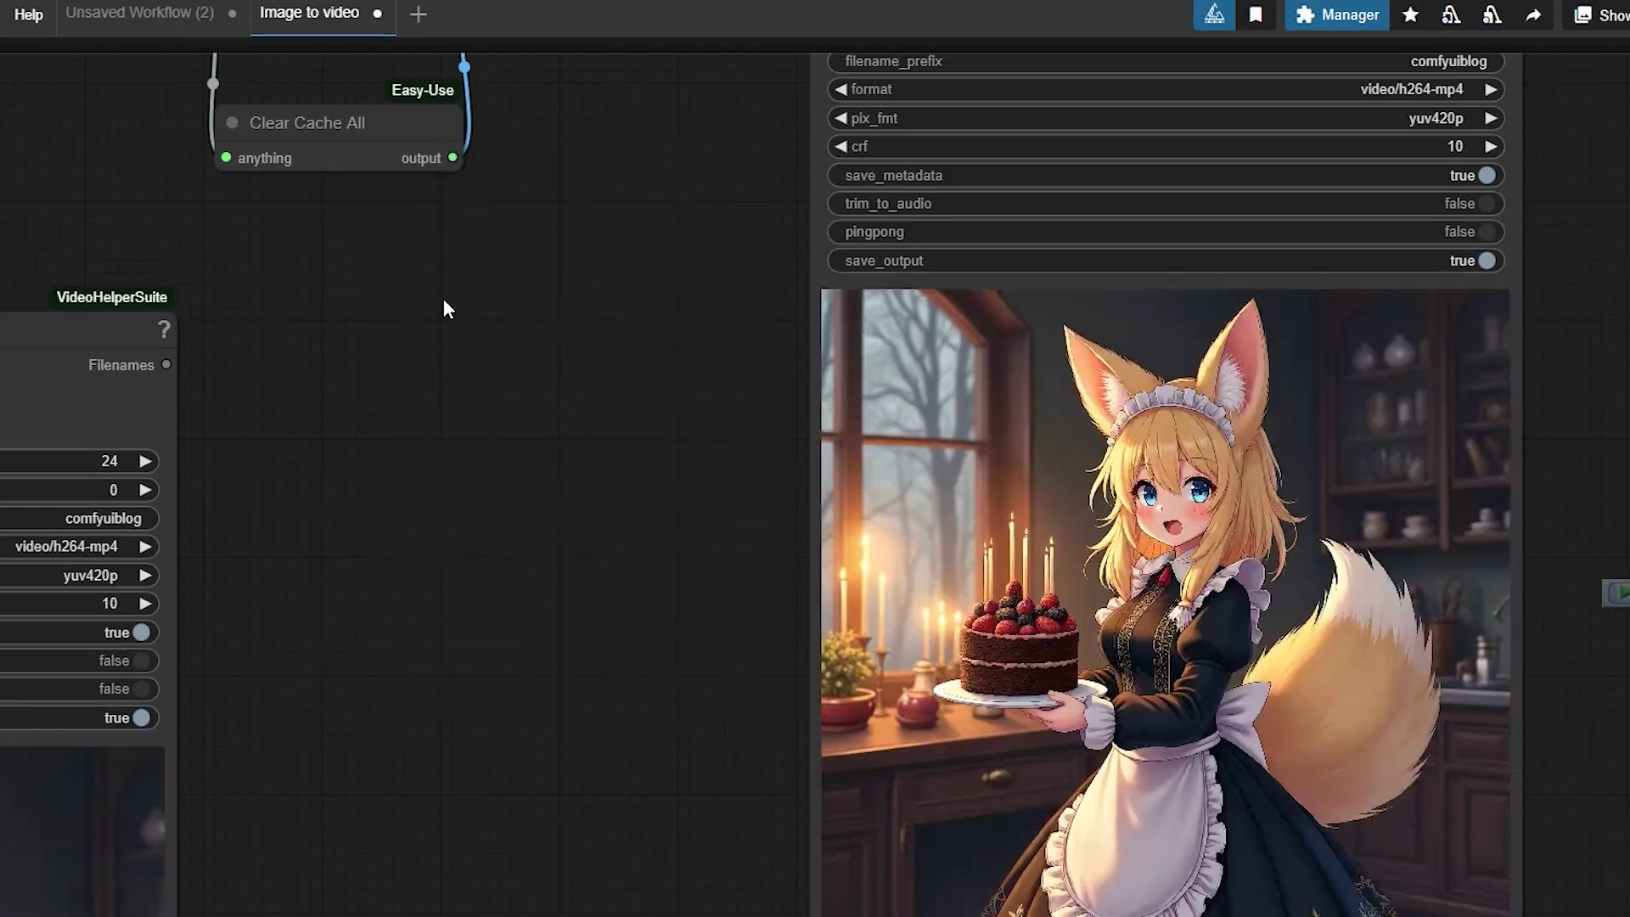
{"action": "left_click_drag", "start_coordinate": [443, 309], "coordinate": [693, 292]}
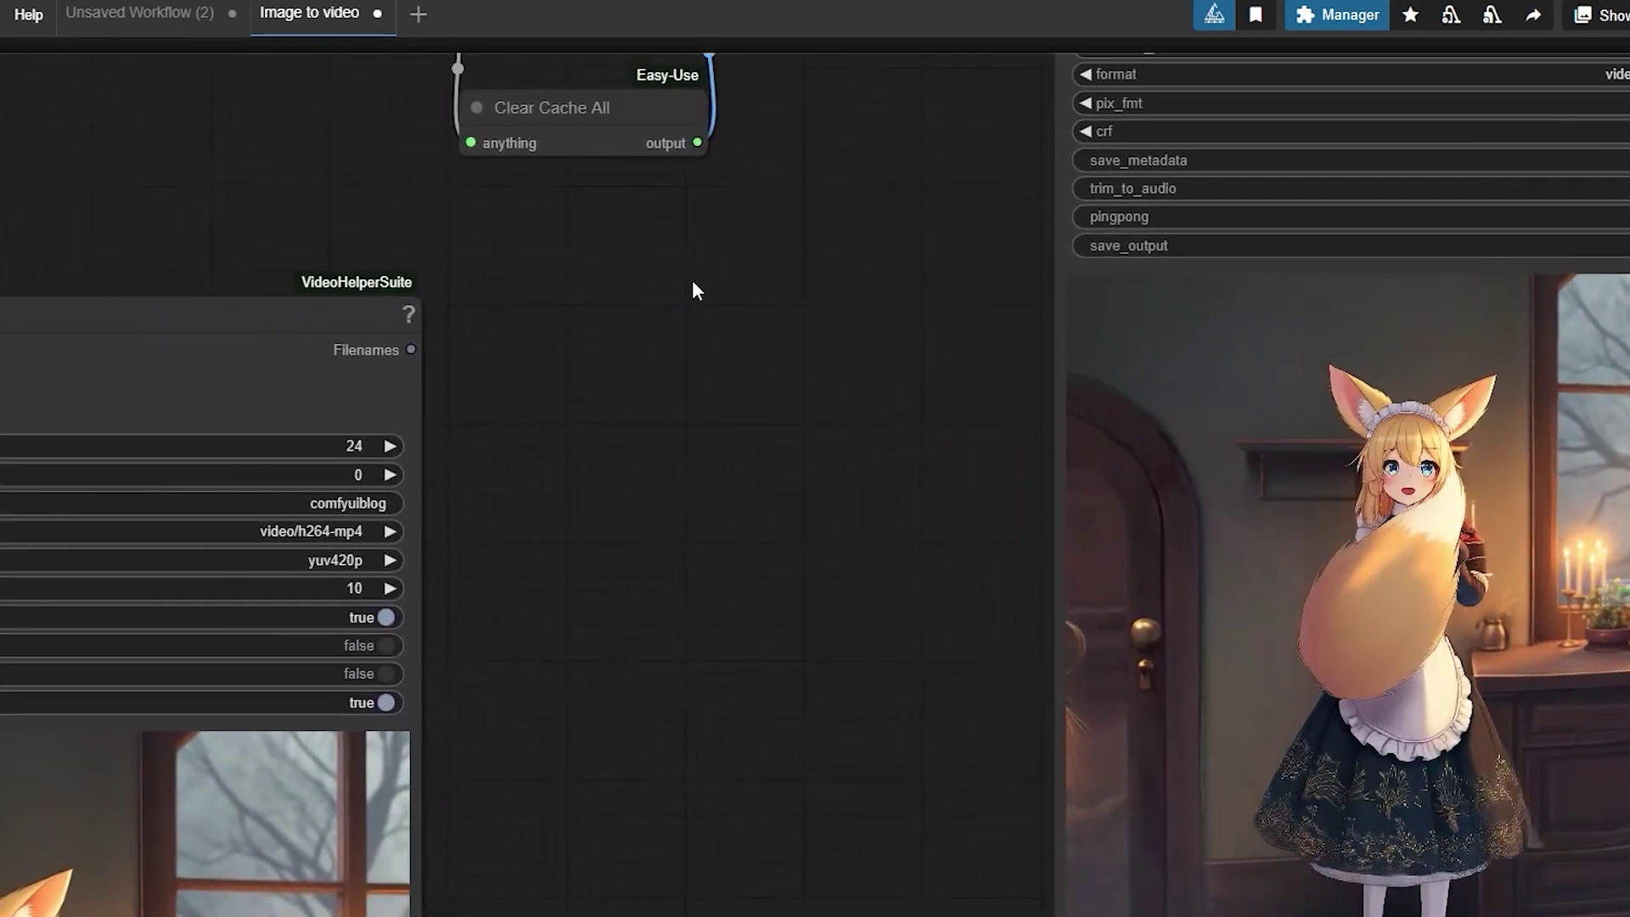
{"action": "scroll", "coordinate": [691, 284], "scroll_direction": "down", "scroll_amount": 2}
{"action": "left_click_drag", "start_coordinate": [608, 342], "coordinate": [1431, 511]}
{"action": "scroll", "coordinate": [1053, 377], "scroll_direction": "down", "scroll_amount": 3}
{"action": "scroll", "coordinate": [1146, 450], "scroll_direction": "down", "scroll_amount": 2}
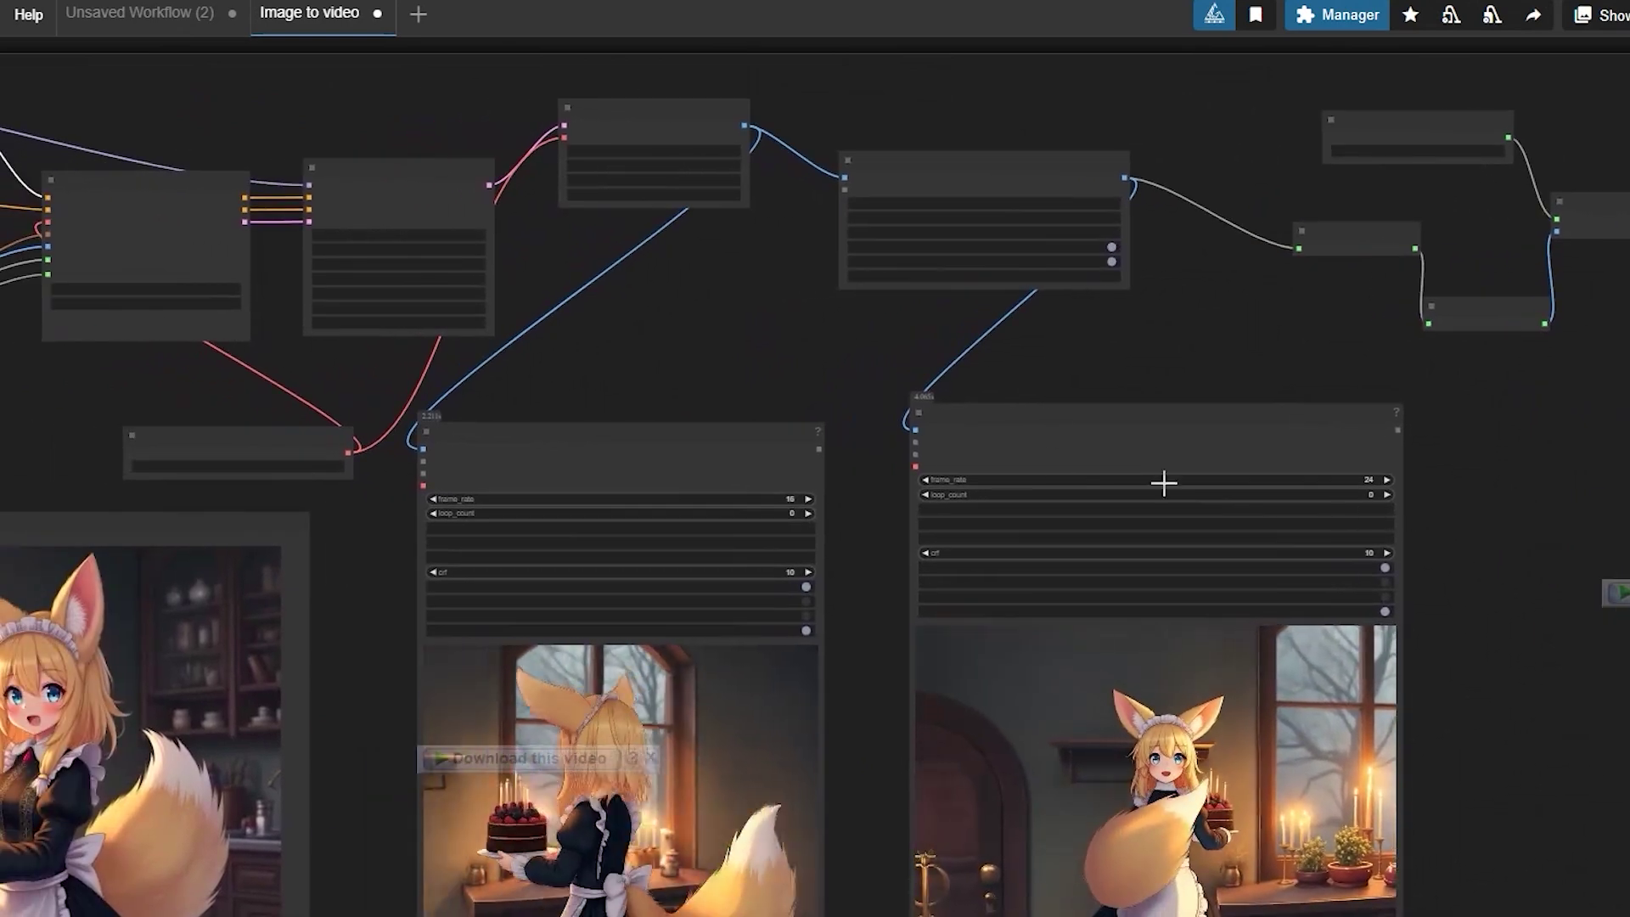
{"action": "left_click_drag", "start_coordinate": [721, 367], "coordinate": [1002, 388]}
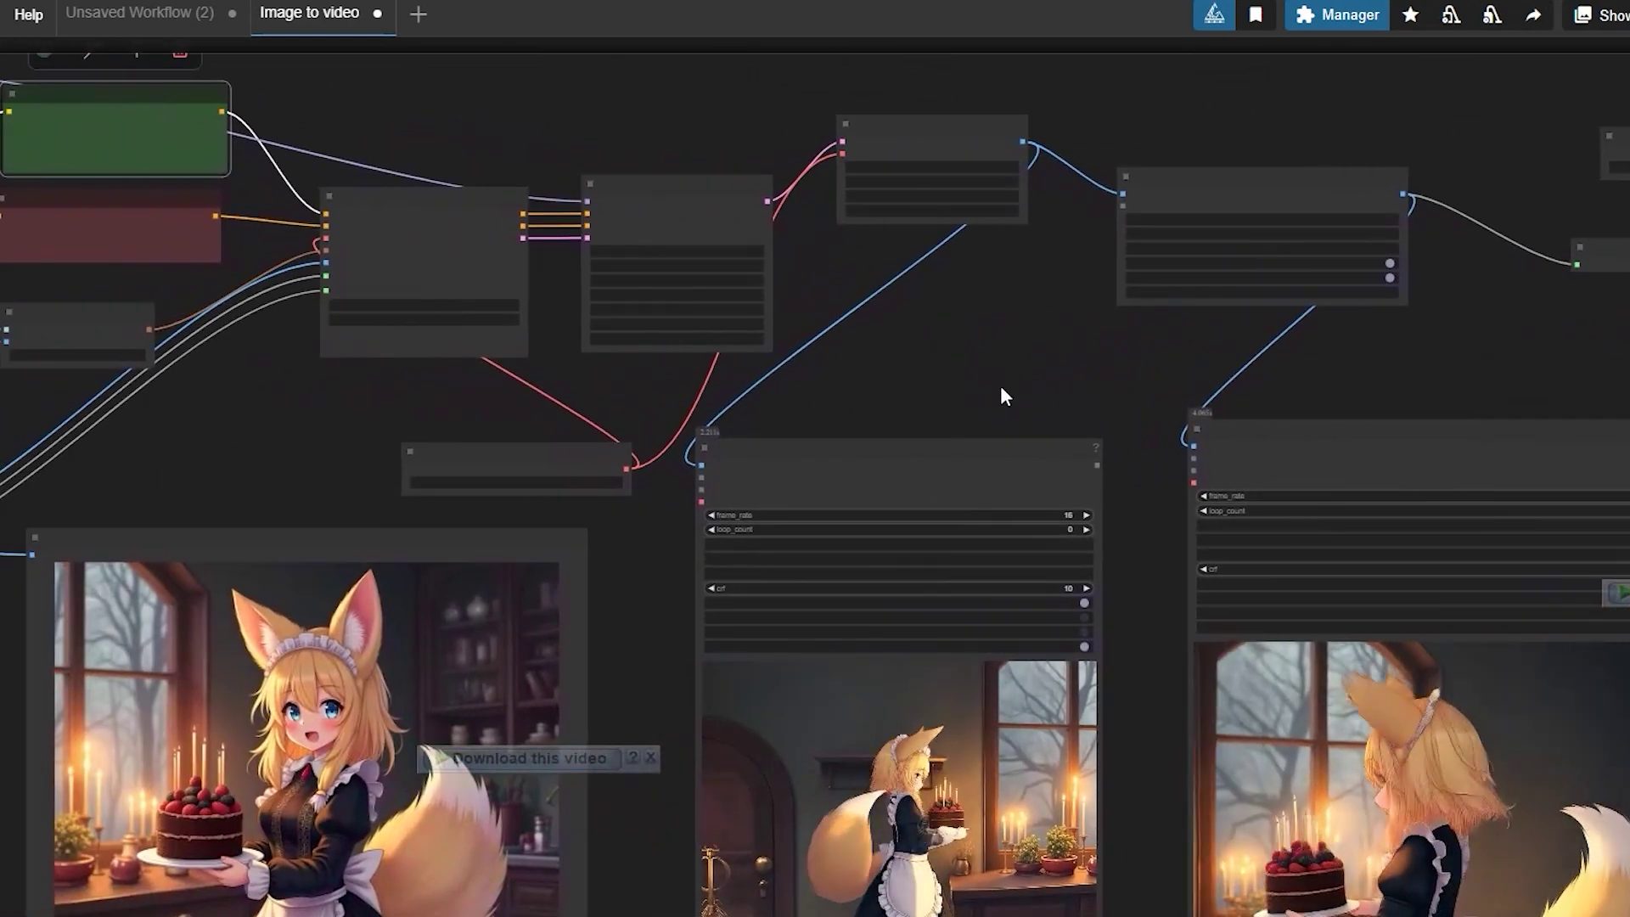